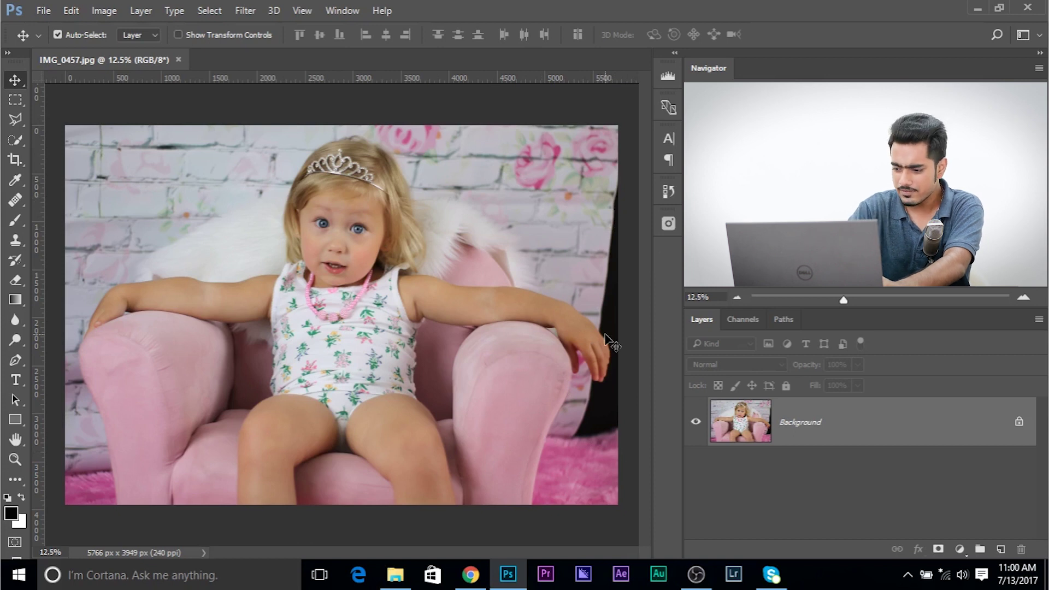
key("ctrl+plus")
key("ctrl+minus")
key("ctrl+minus")
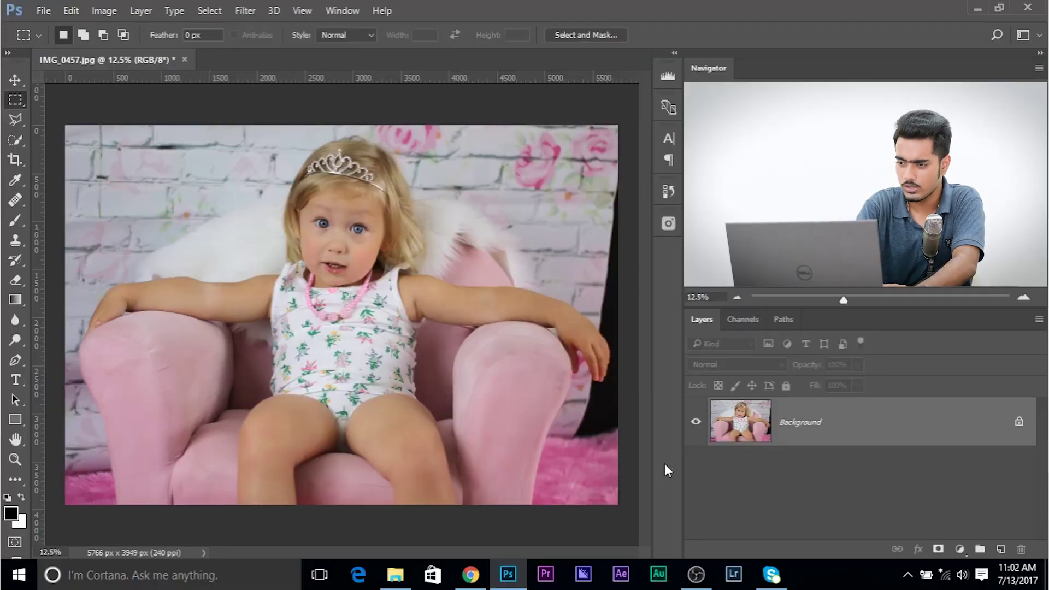
Duplicate the Background layer and open the copy in the Select and Mask workspace
key("ctrl+j")
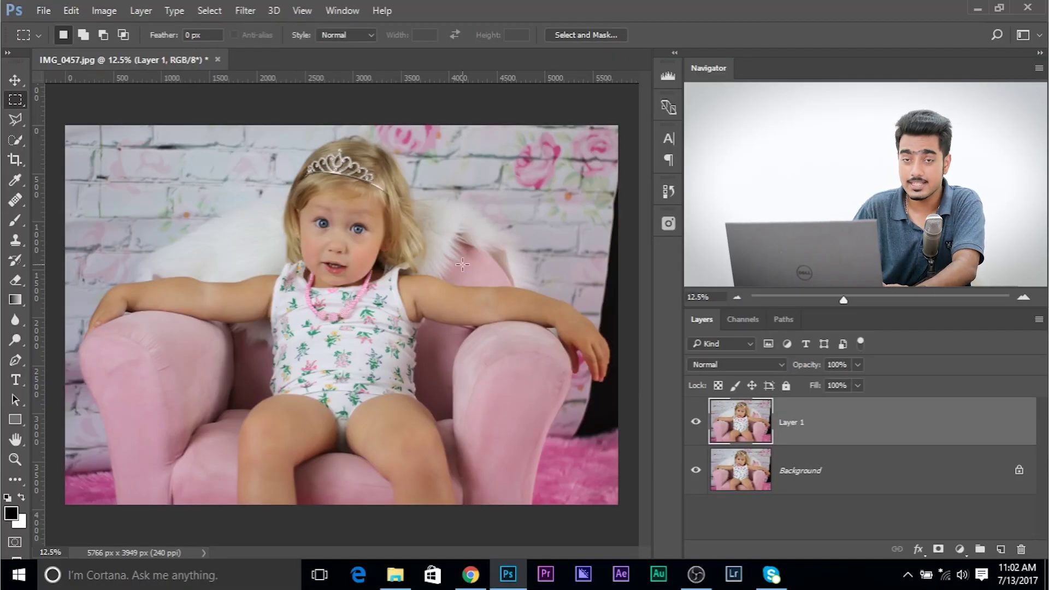
left_click(15, 140)
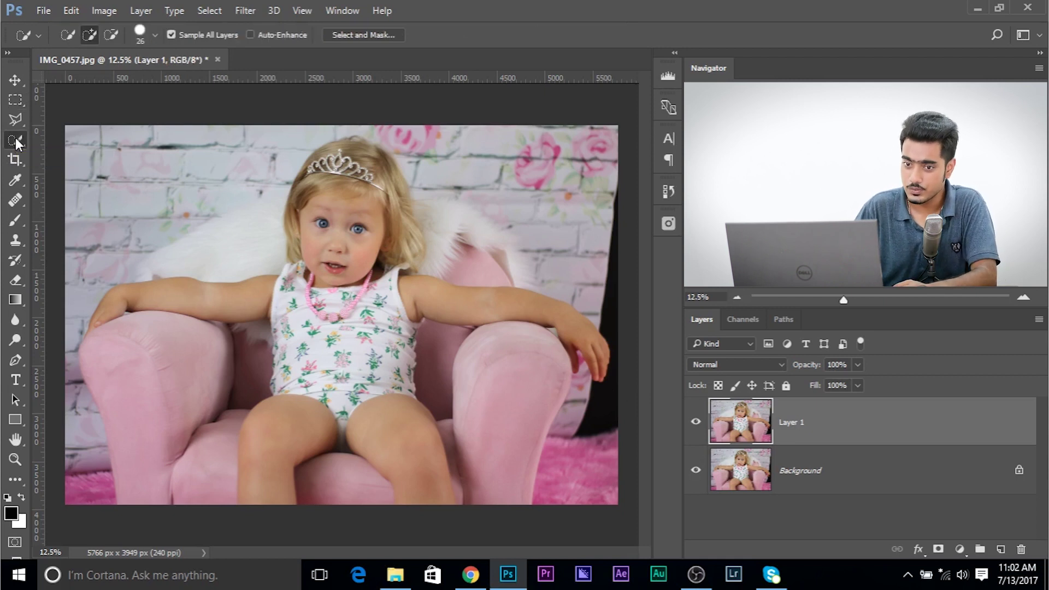
left_click(16, 100)
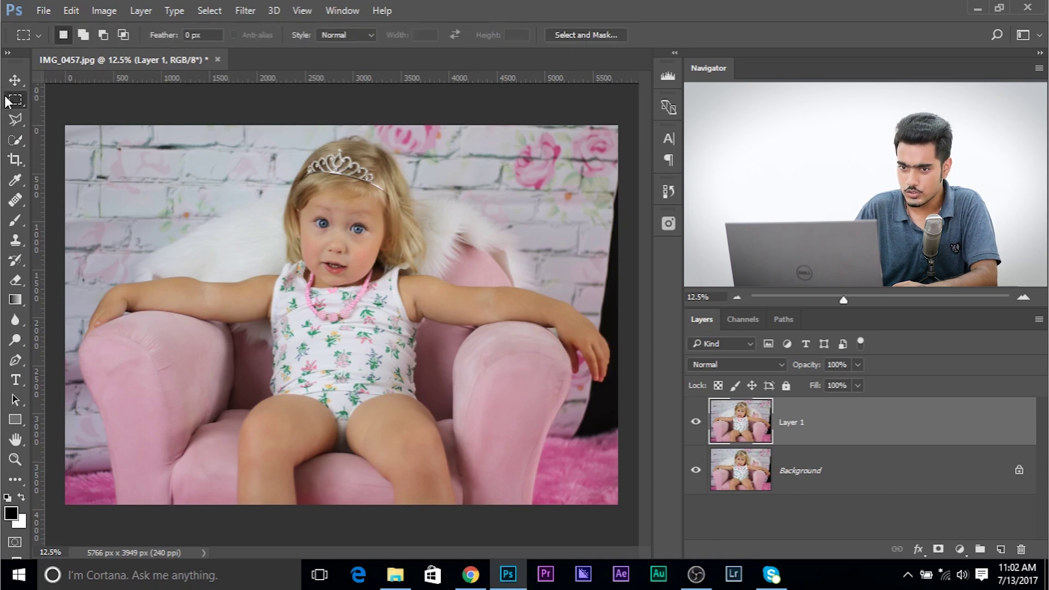
left_click(587, 34)
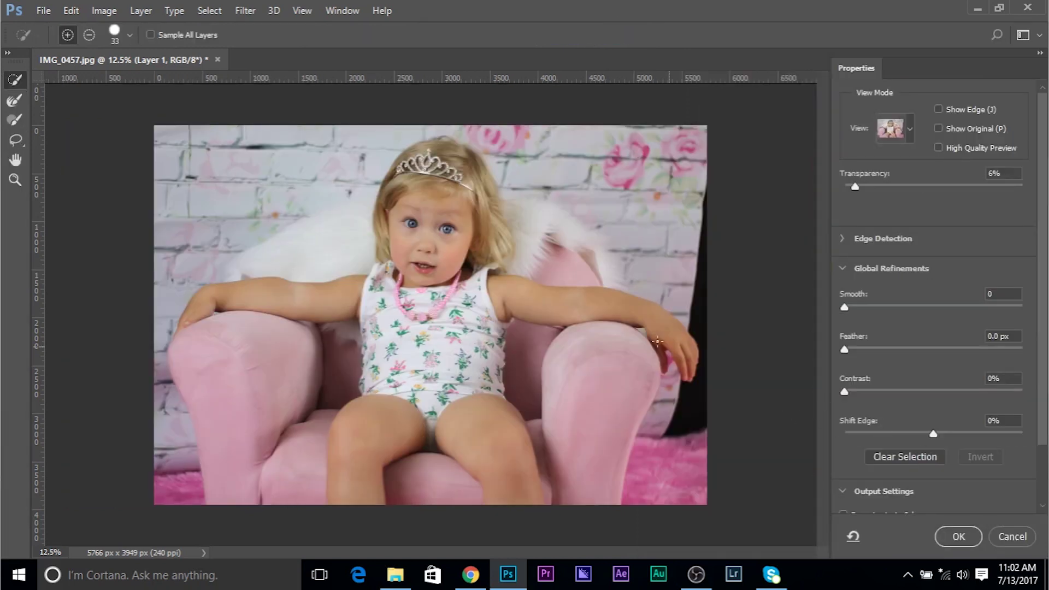
Change the selection preview to On White while focusing on the child's arm and hand near the photo's right edge
key("ctrl+plus")
key("ctrl+plus")
key("space")
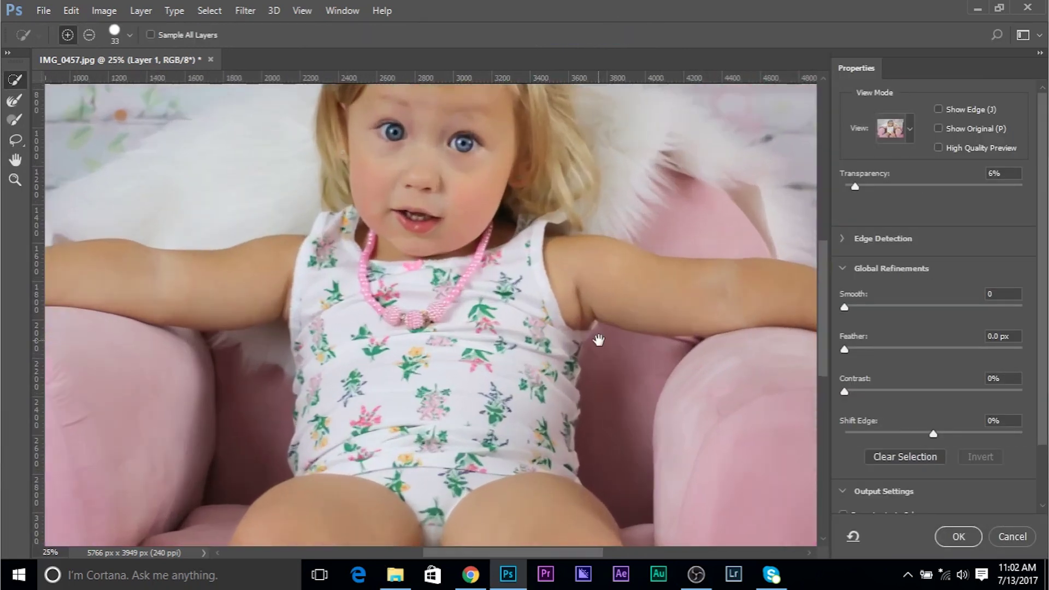
left_click_drag(598, 340, 65, 297)
left_click_drag(582, 295, 502, 282)
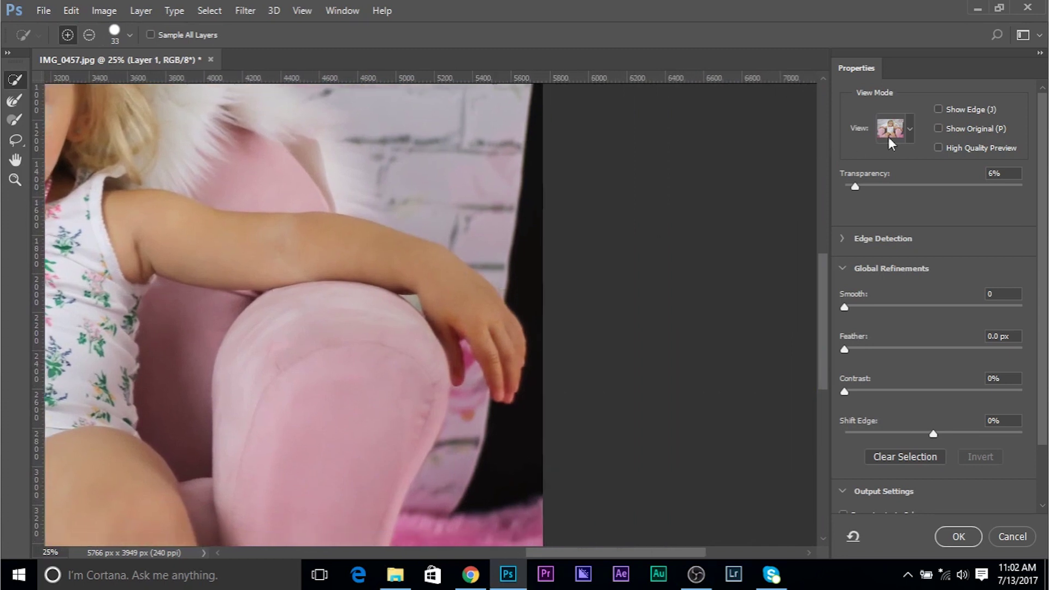
left_click(913, 122)
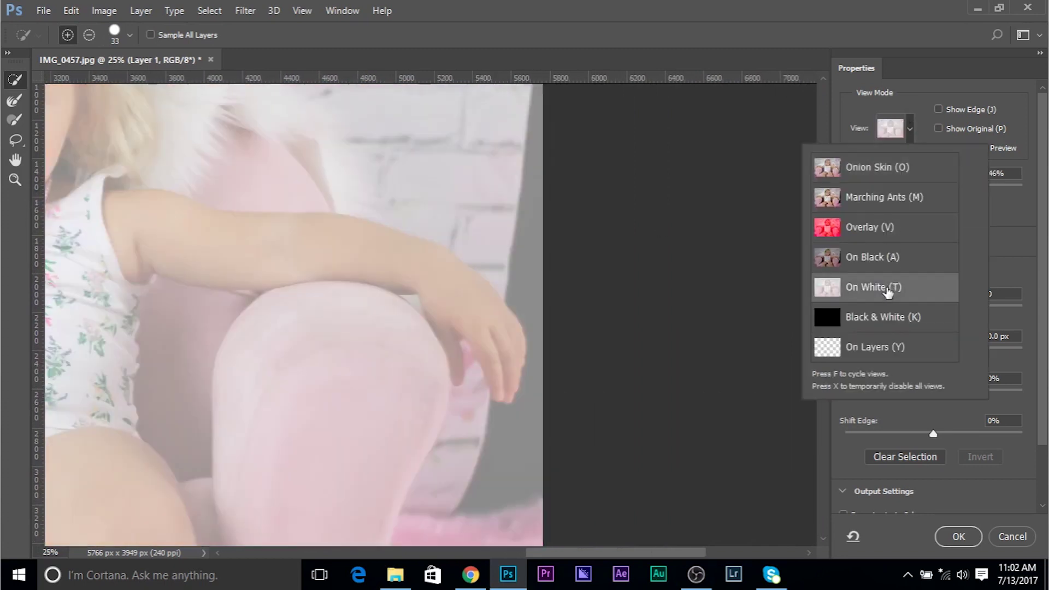
left_click(959, 227)
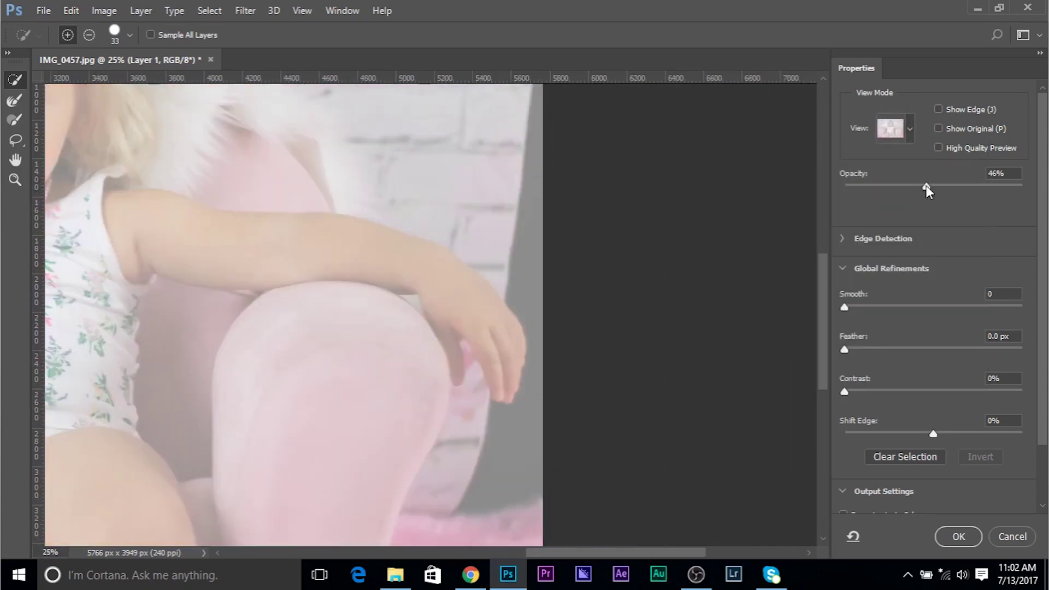
Try the On White preview at 100% and 0% opacity, and settle on 44%
left_click(994, 175)
type("100")
key("Return")
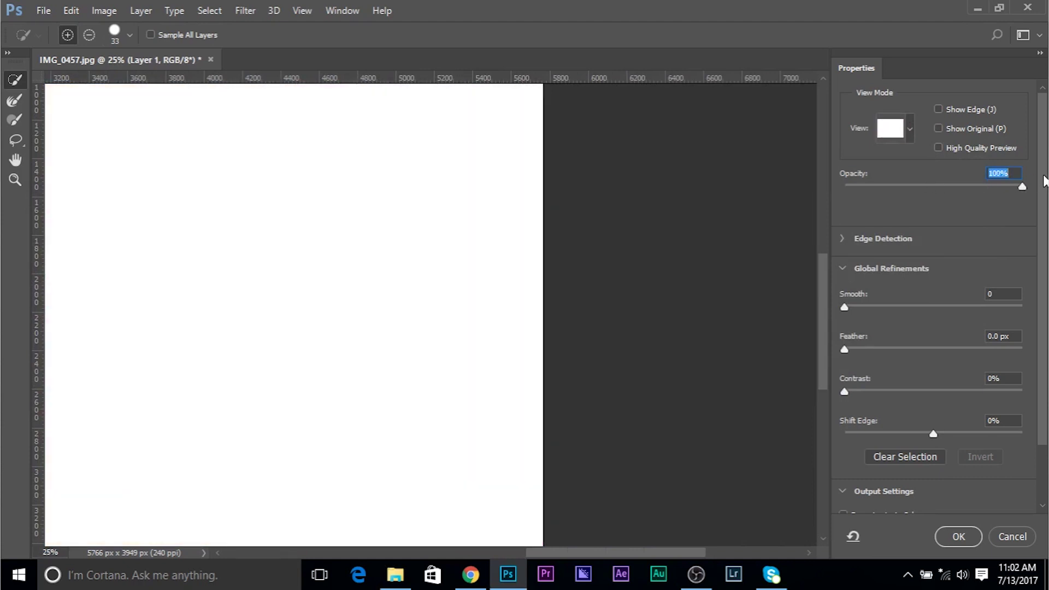
type("0")
key("Return")
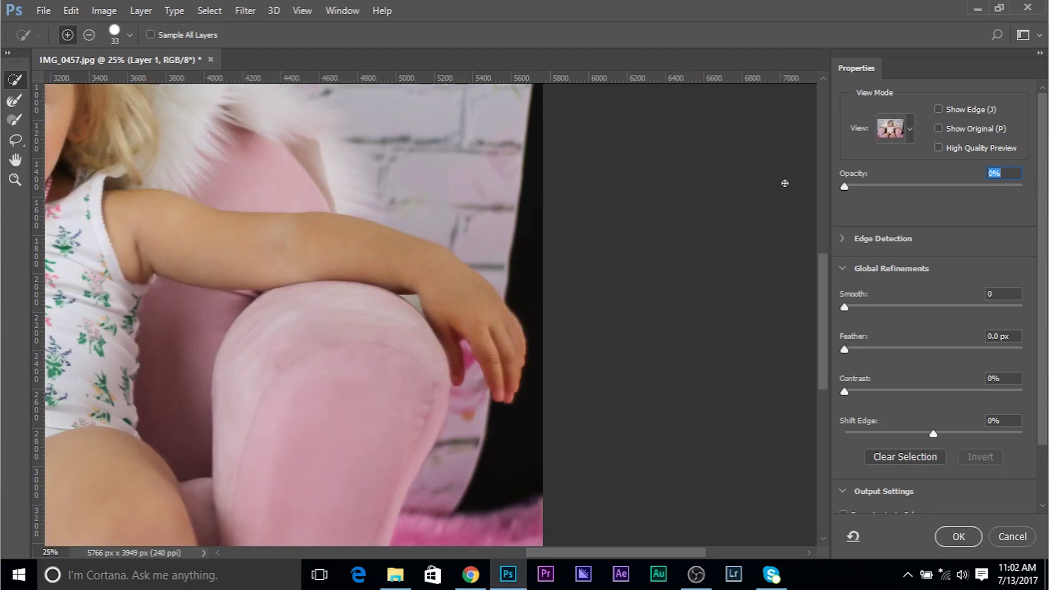
left_click_drag(896, 186, 922, 185)
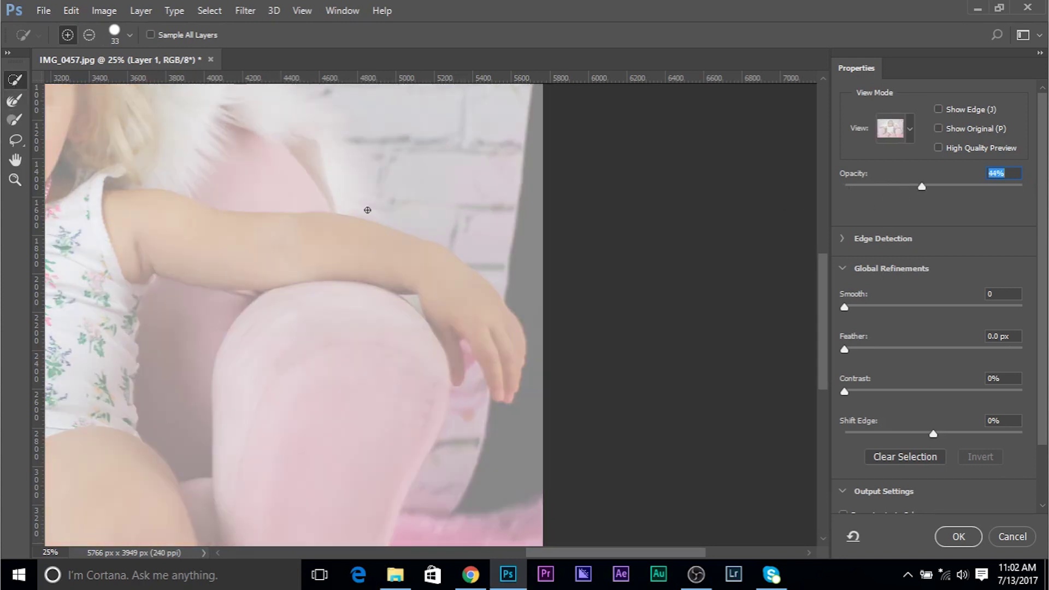
Select the hand and arm resting on the chair's right armrest with the Quick Selection brush at size 113
mouse_move(367, 210)
left_mouse_down()
mouse_move(96, 120)
mouse_move(215, 156)
left_mouse_up()
right_click(452, 268)
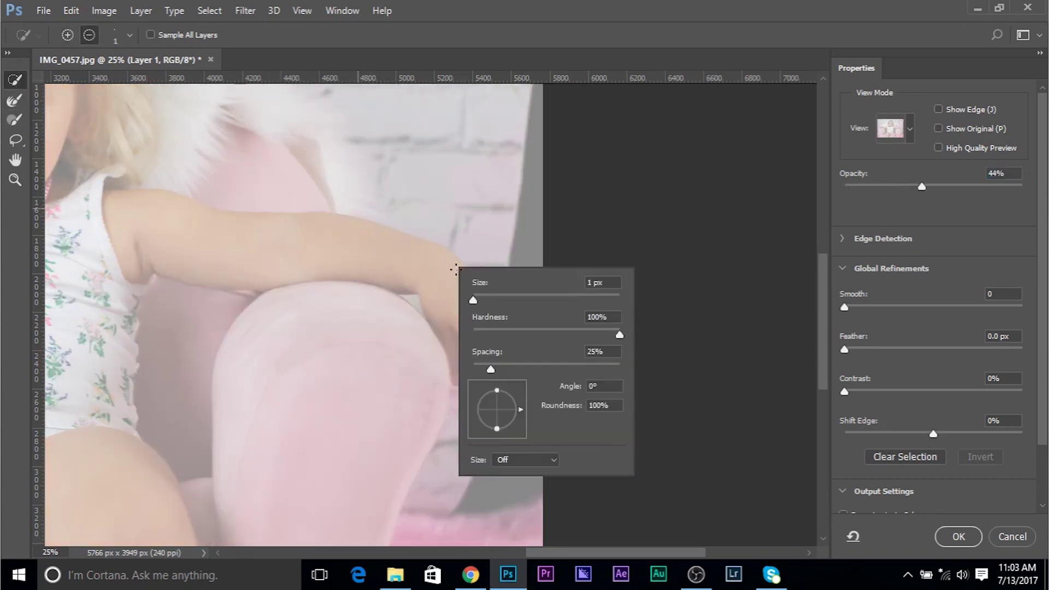
right_click(439, 260)
left_click_drag(356, 239, 392, 261)
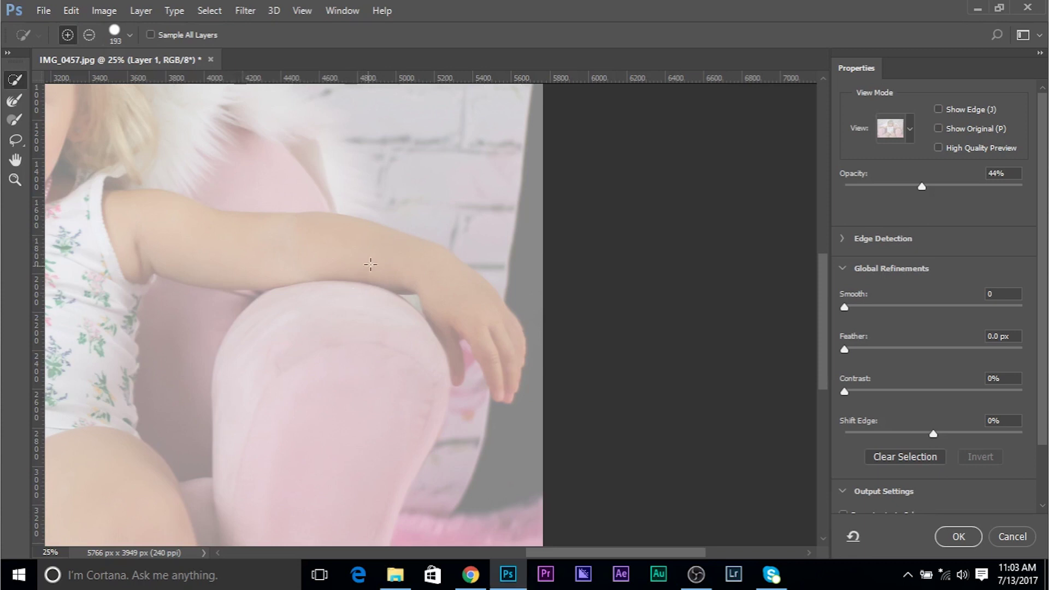
left_click_drag(381, 256, 460, 295)
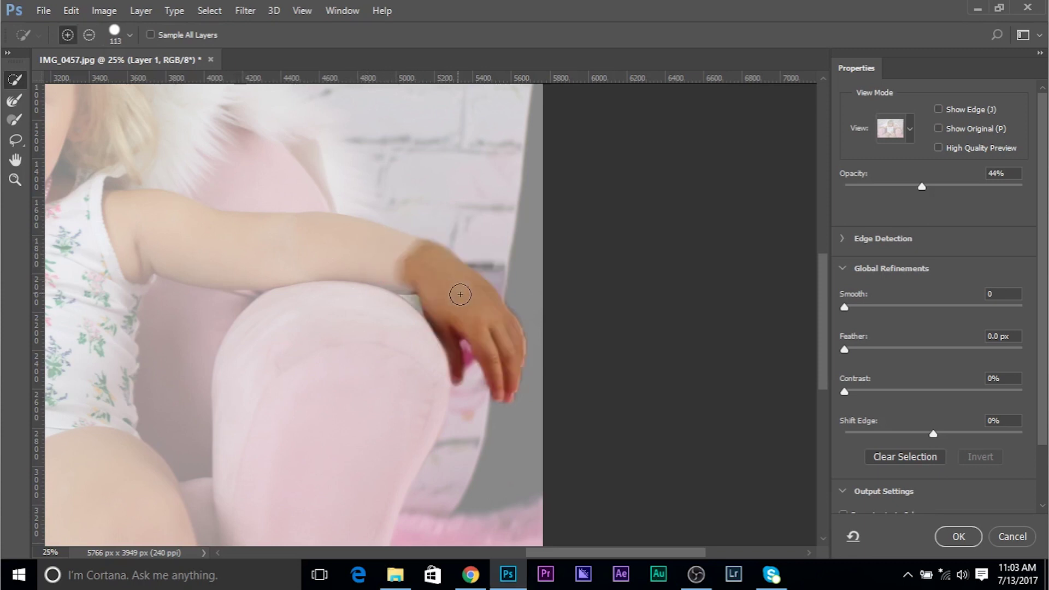
left_click_drag(407, 258, 302, 244)
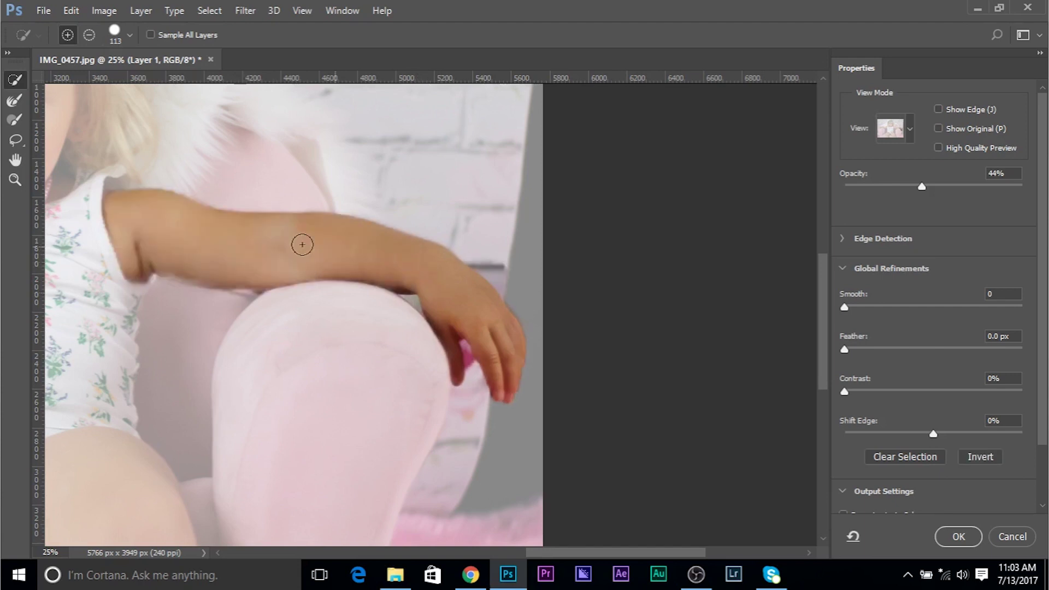
Reduce the brush size to 21 and subtract the pink gap between the thumb and fingers from the selection
key("ctrl+plus")
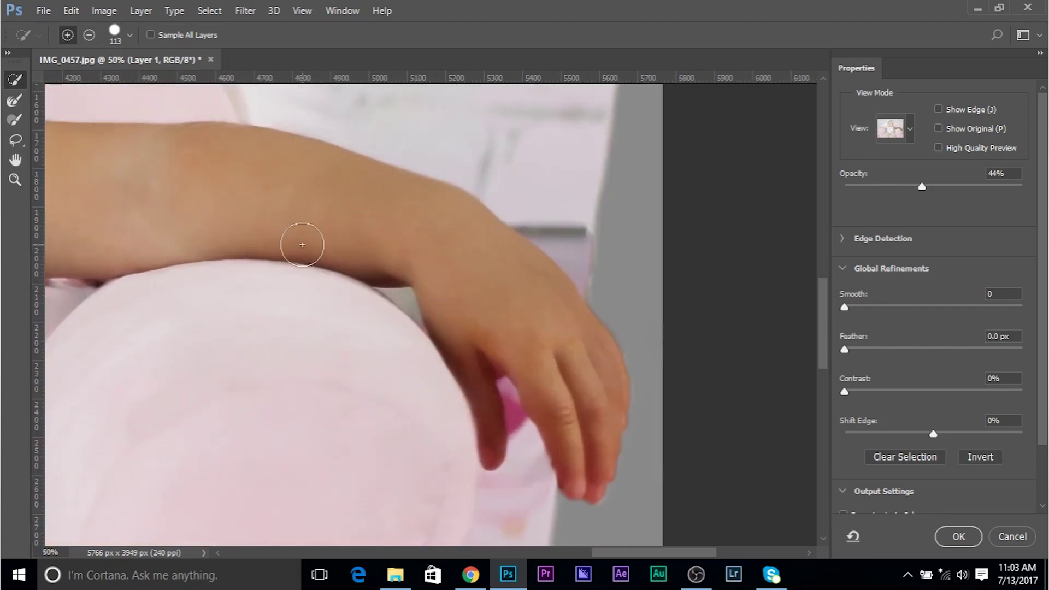
key("ctrl+plus")
left_click_drag(295, 234, 170, 115)
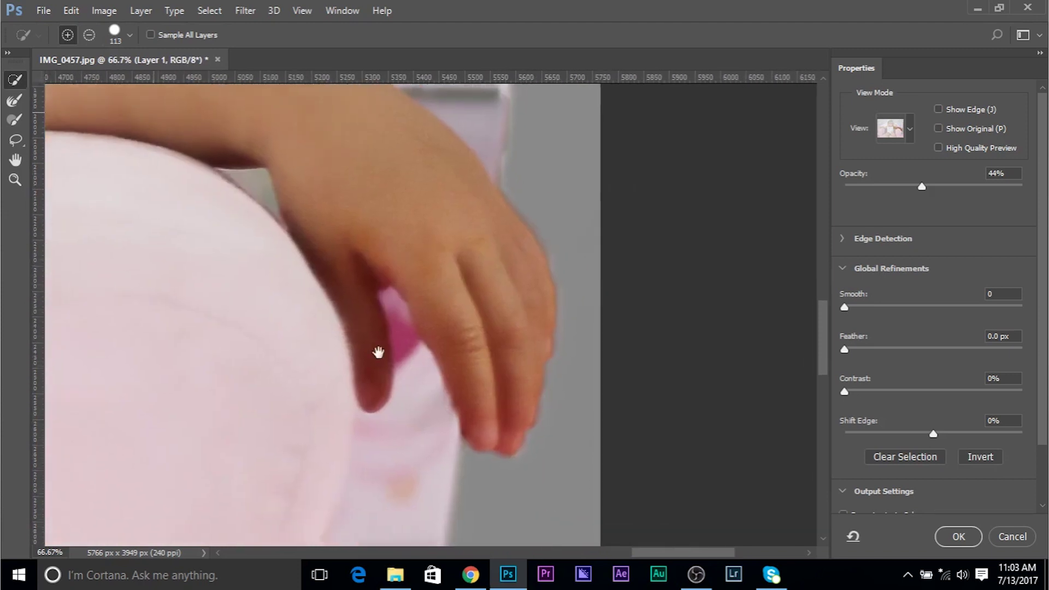
key("ctrl+plus")
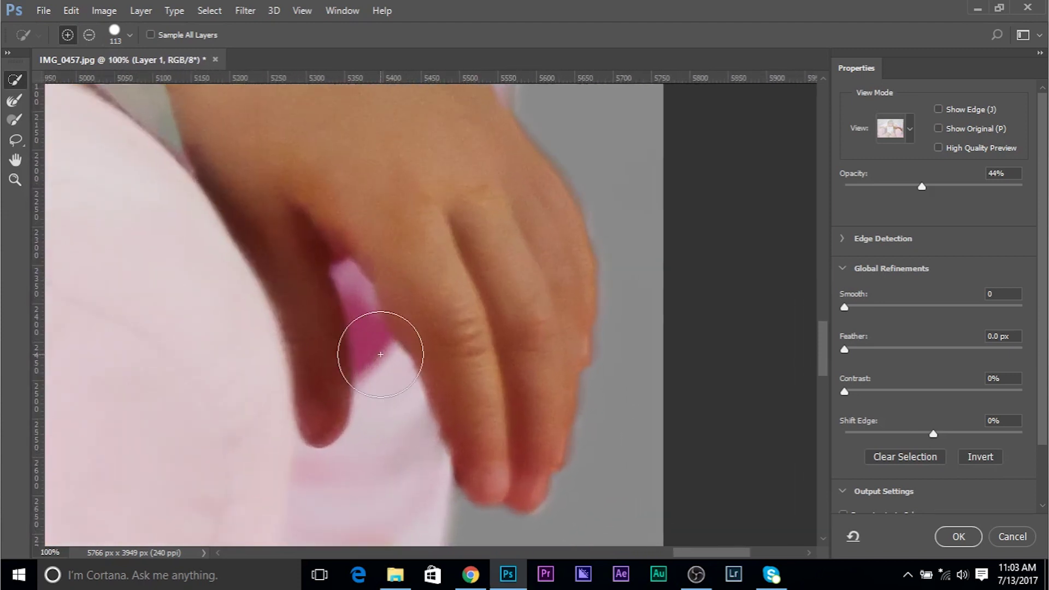
left_click_drag(396, 354, 374, 347)
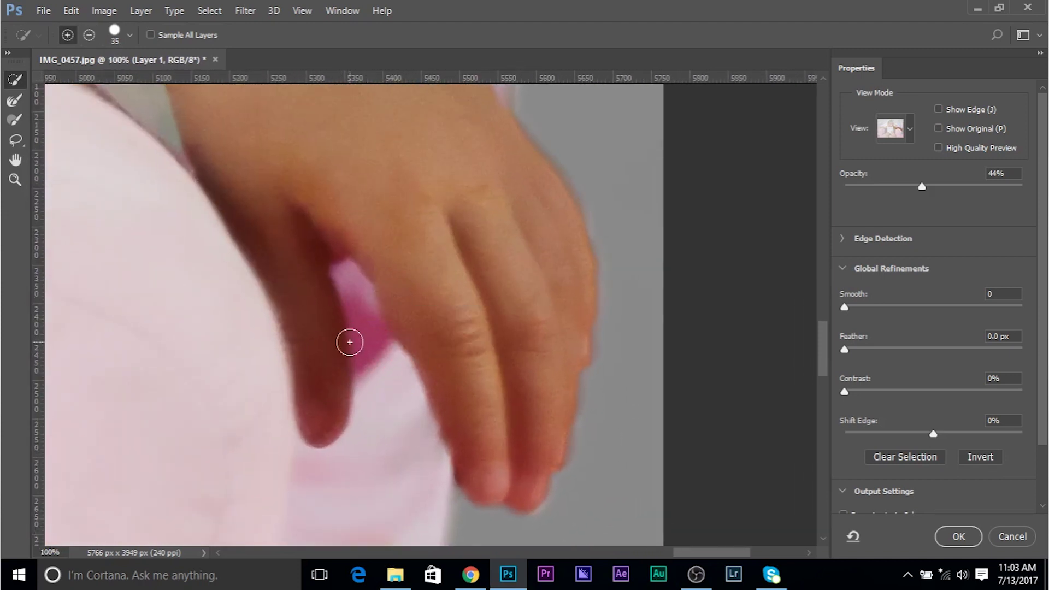
left_click_drag(367, 340, 365, 346)
left_click_drag(344, 273, 363, 317)
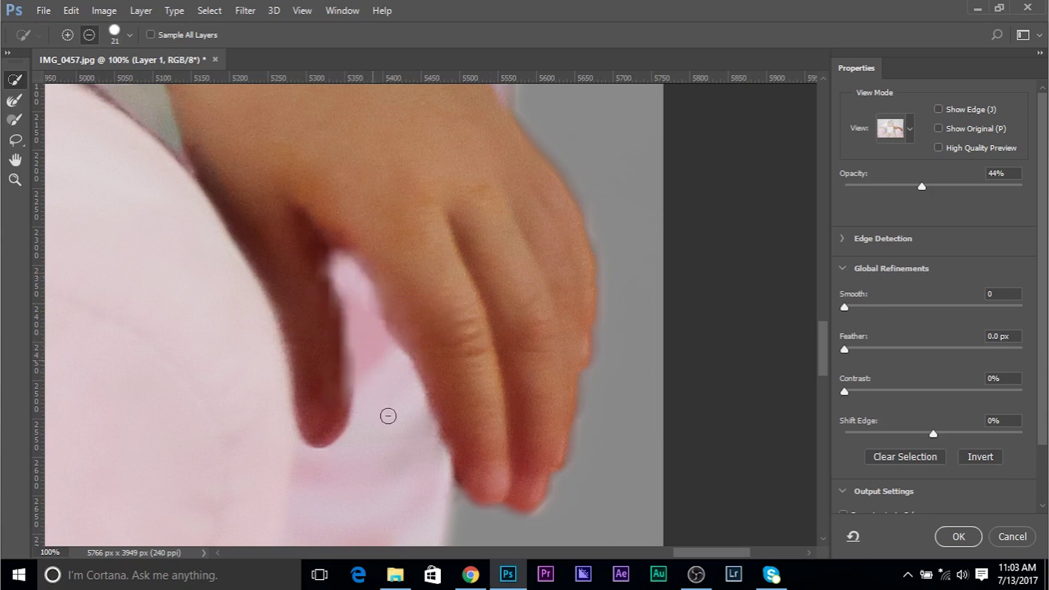
Enlarge the brush to size 65 and subtract the brick background beside the back of the hand from the selection
mouse_move(496, 287)
left_mouse_down()
mouse_move(503, 271)
mouse_move(429, 405)
left_mouse_up()
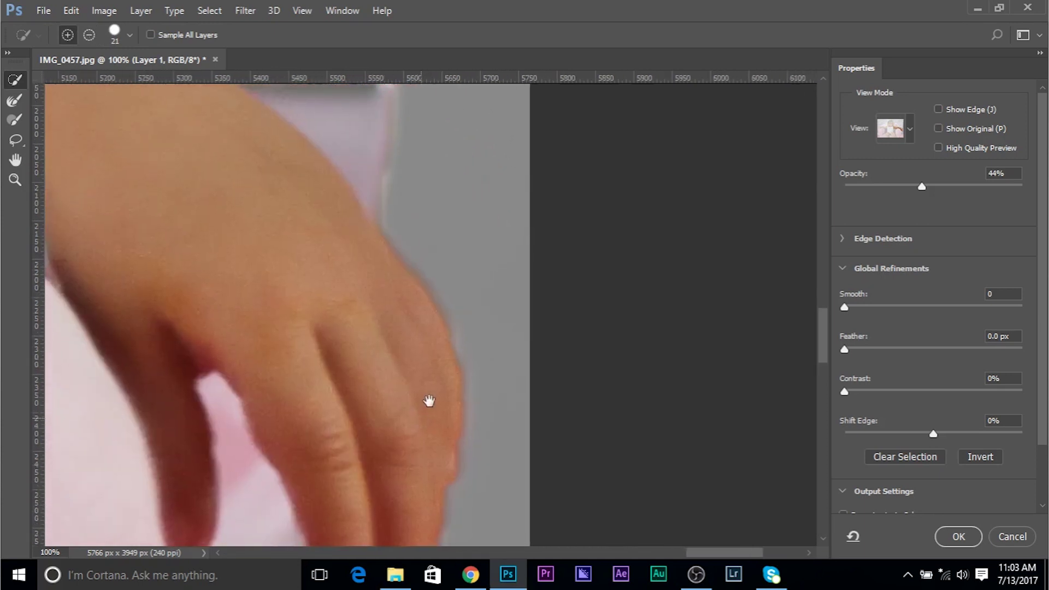
left_click_drag(377, 253, 440, 393)
left_click_drag(434, 246, 440, 246)
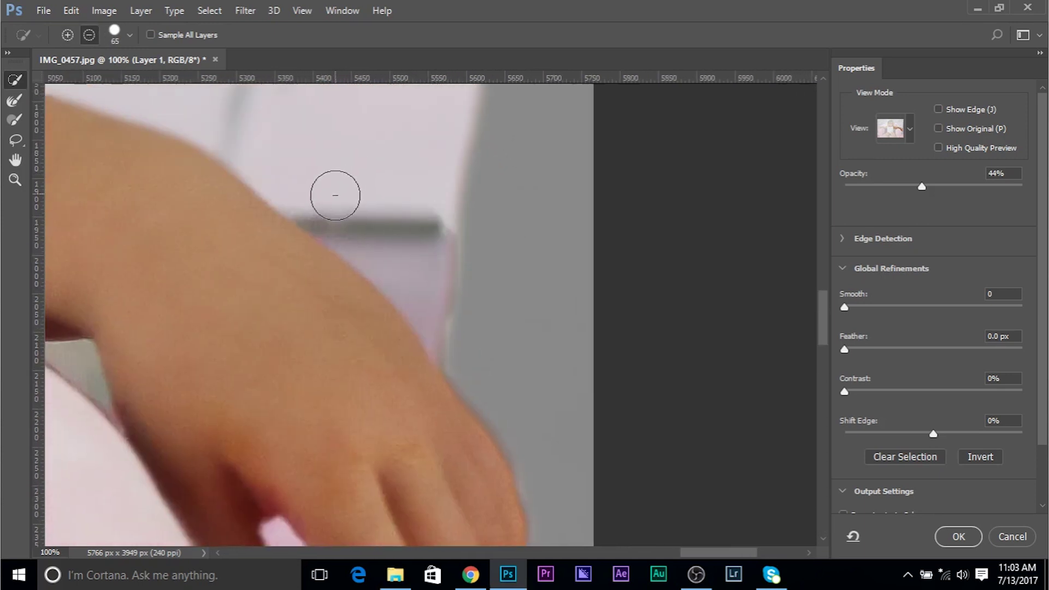
left_click_drag(335, 187, 493, 346)
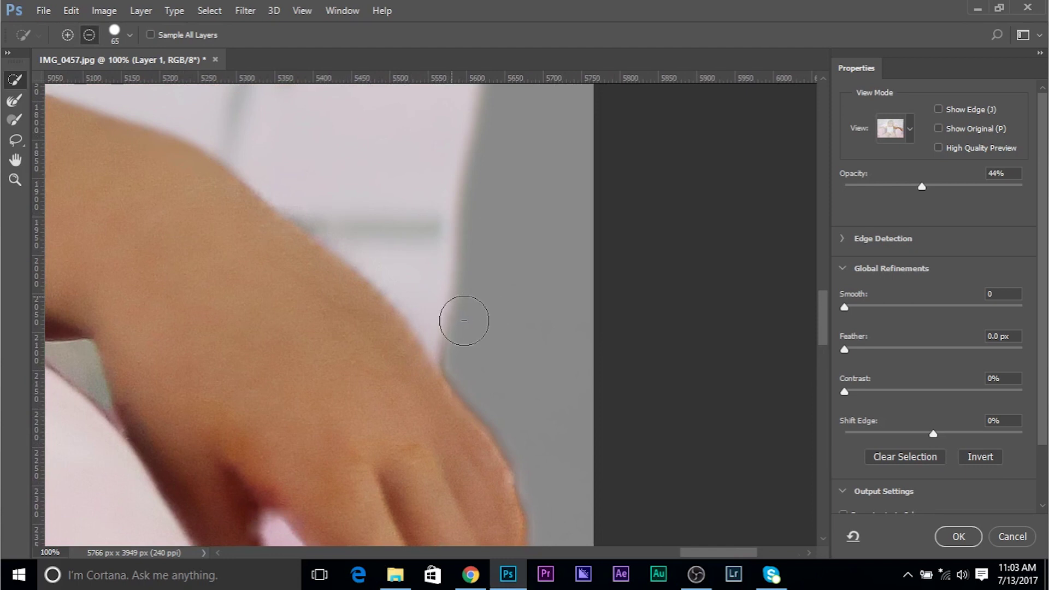
left_click_drag(469, 321, 446, 248)
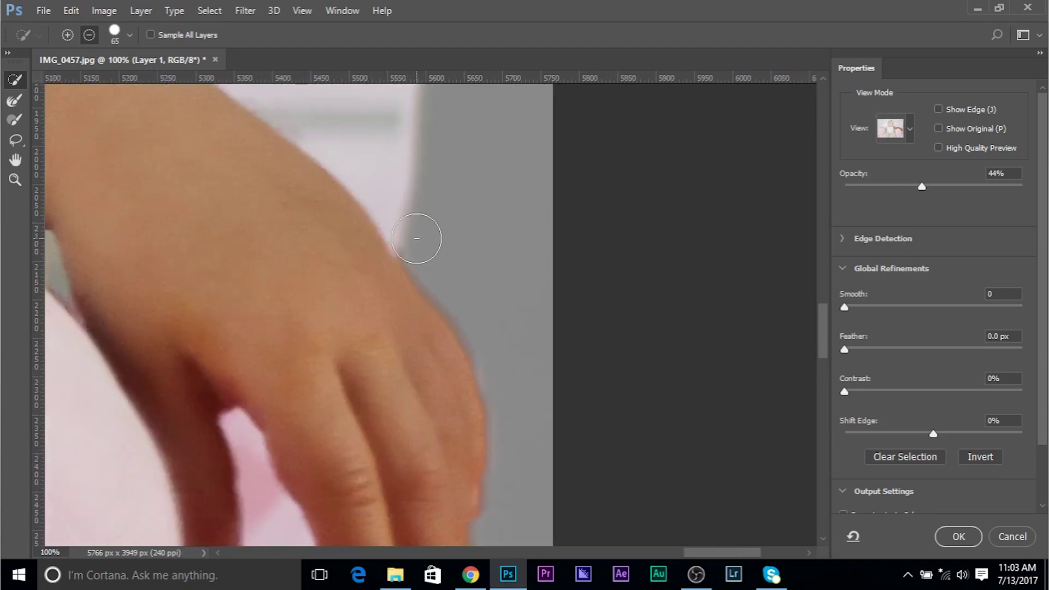
Output the refined arm selection as a layer mask on Layer 1
left_click_drag(413, 332, 427, 178)
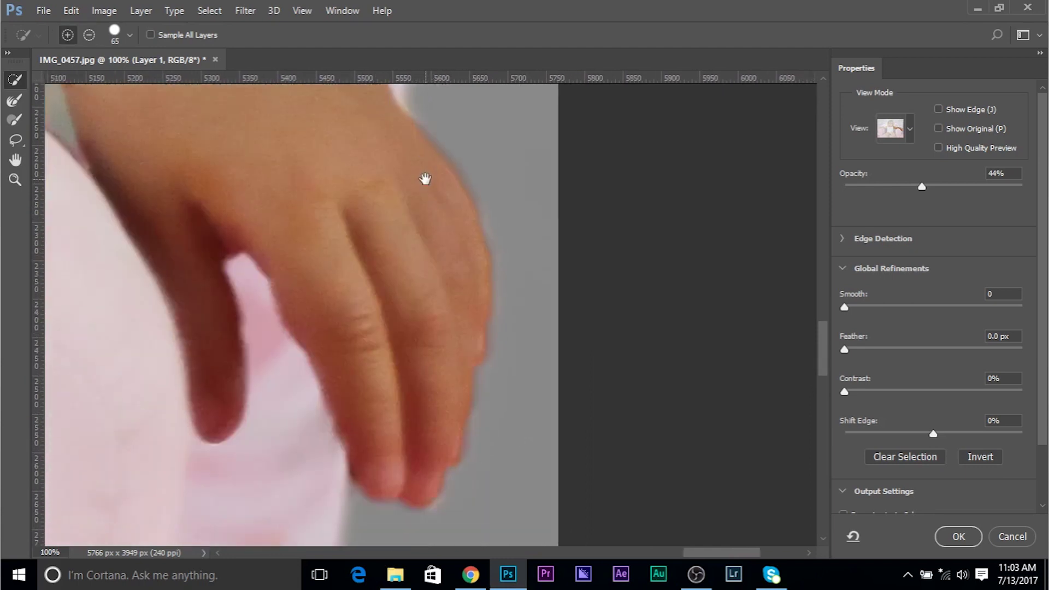
left_click_drag(459, 321, 475, 334)
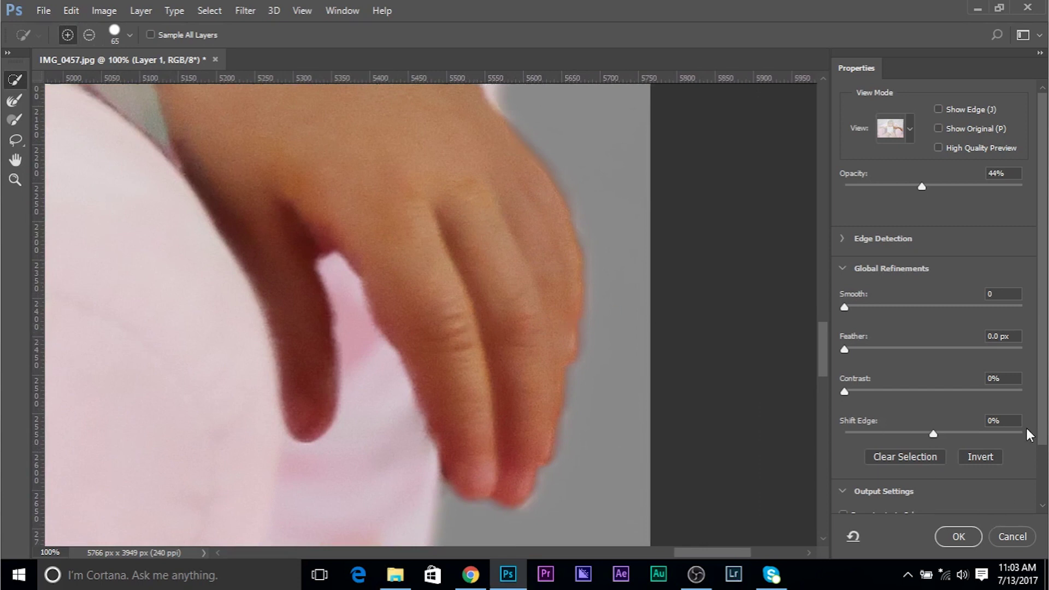
scroll(1034, 402, "down", 2)
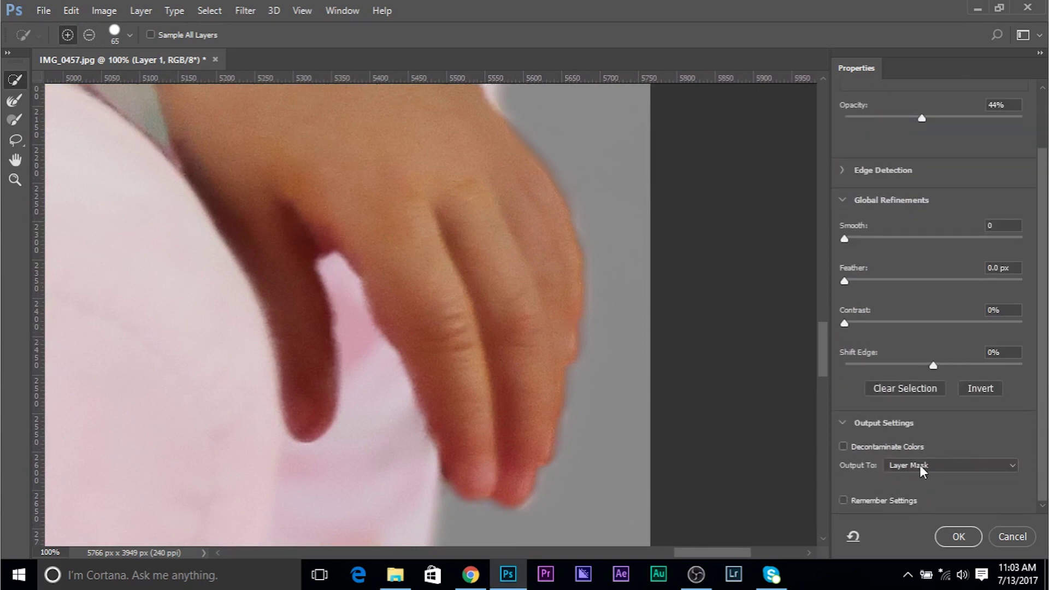
left_click(958, 537)
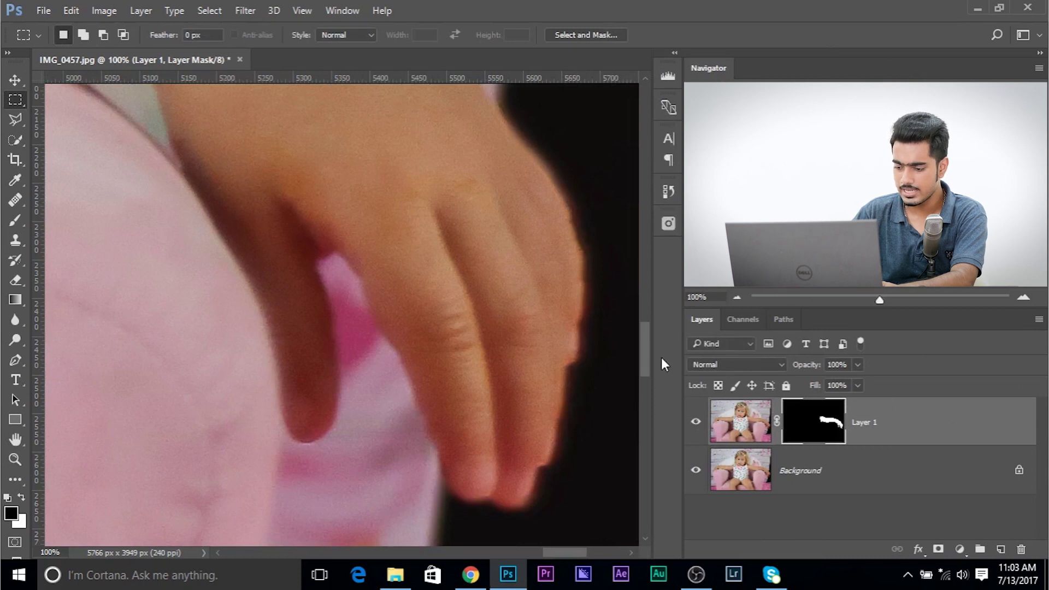
Isolate Layer 1 to check the masked arm, show the Background again, and examine the mask edges around the fingers
key("ctrl+minus")
key("ctrl+minus")
key("ctrl+minus")
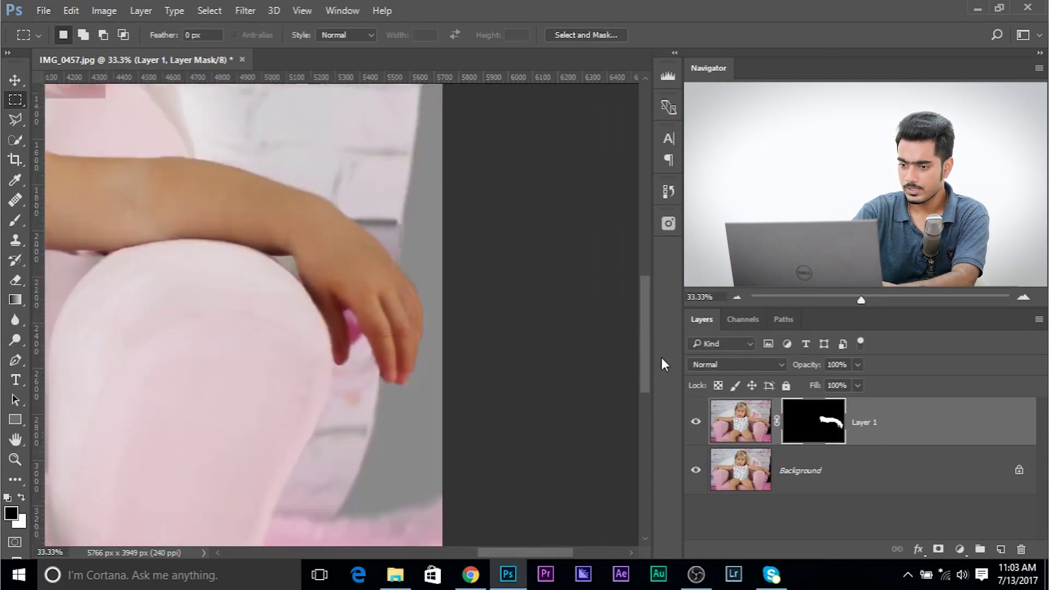
key("ctrl+minus")
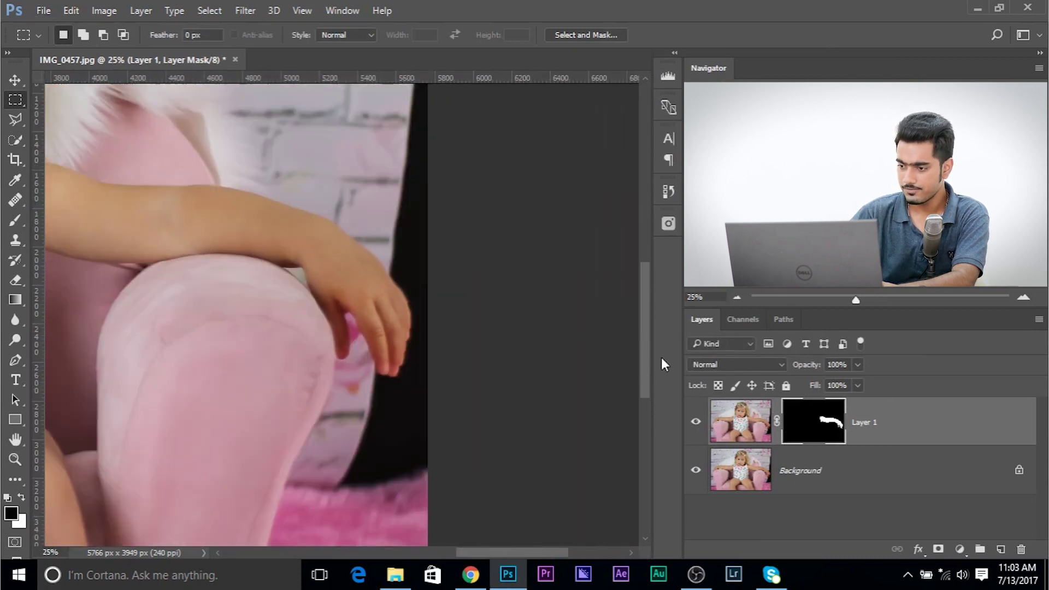
left_click(696, 424, "alt")
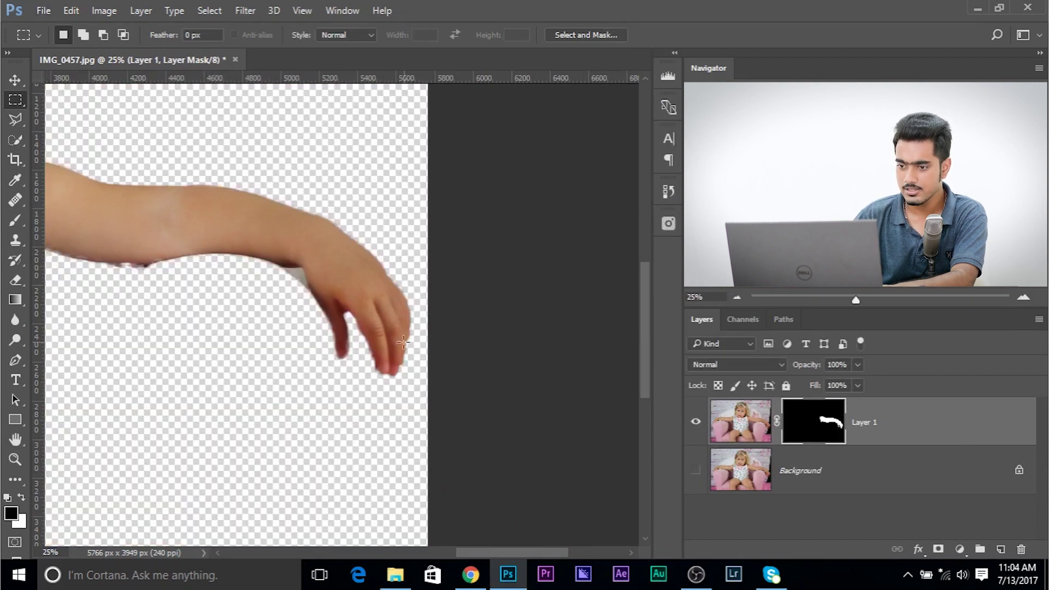
left_click(697, 427, "alt")
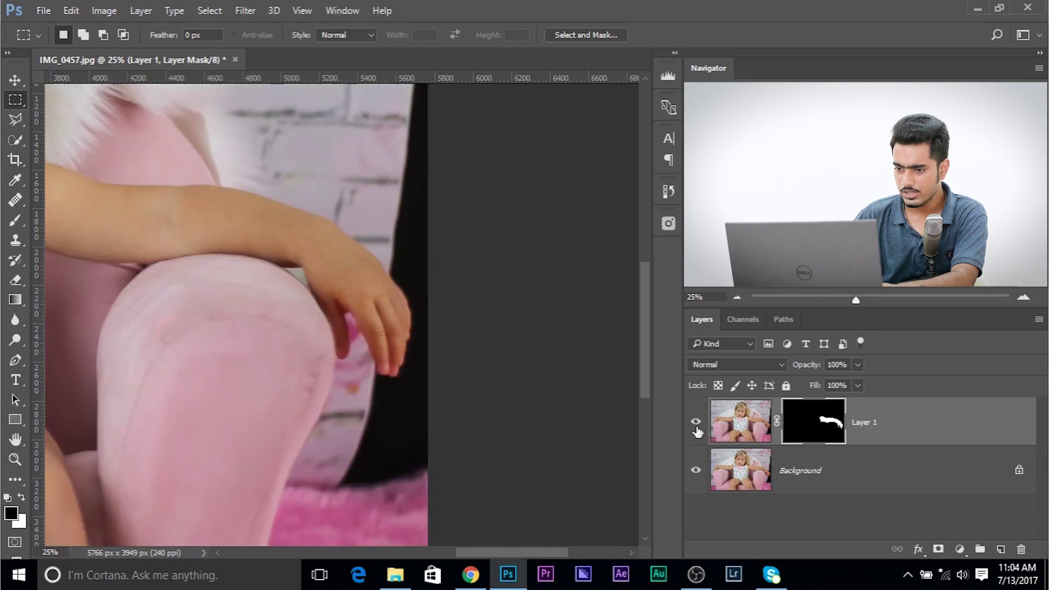
key("ctrl+plus")
key("ctrl+plus")
key("ctrl+plus")
key("ctrl+plus")
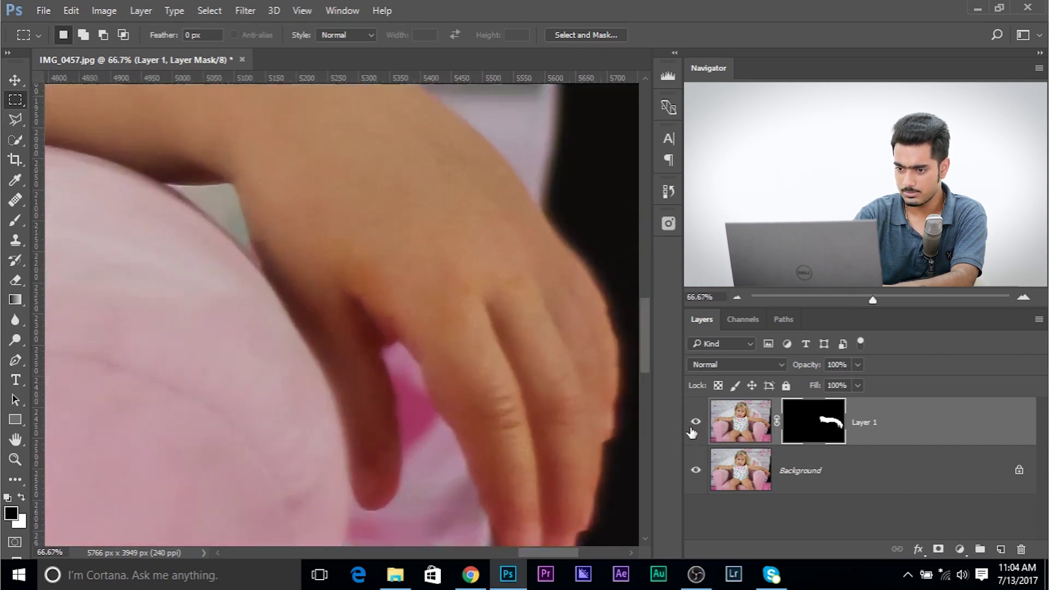
left_click_drag(518, 406, 437, 276)
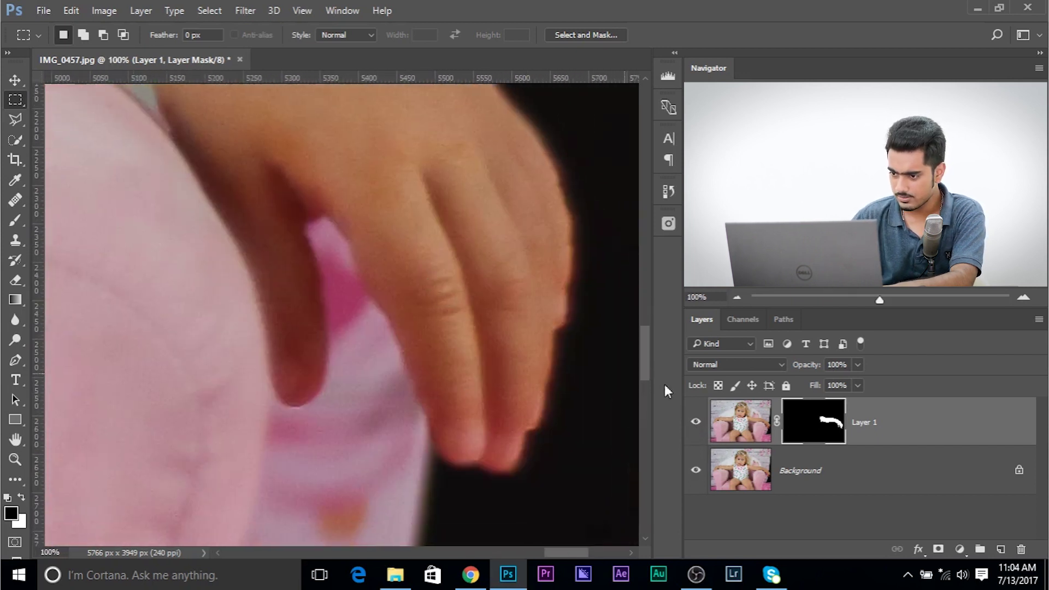
Isolate Layer 1 to inspect the mask edge along the thumb up close, and activate the Brush tool
left_click(697, 427, "alt")
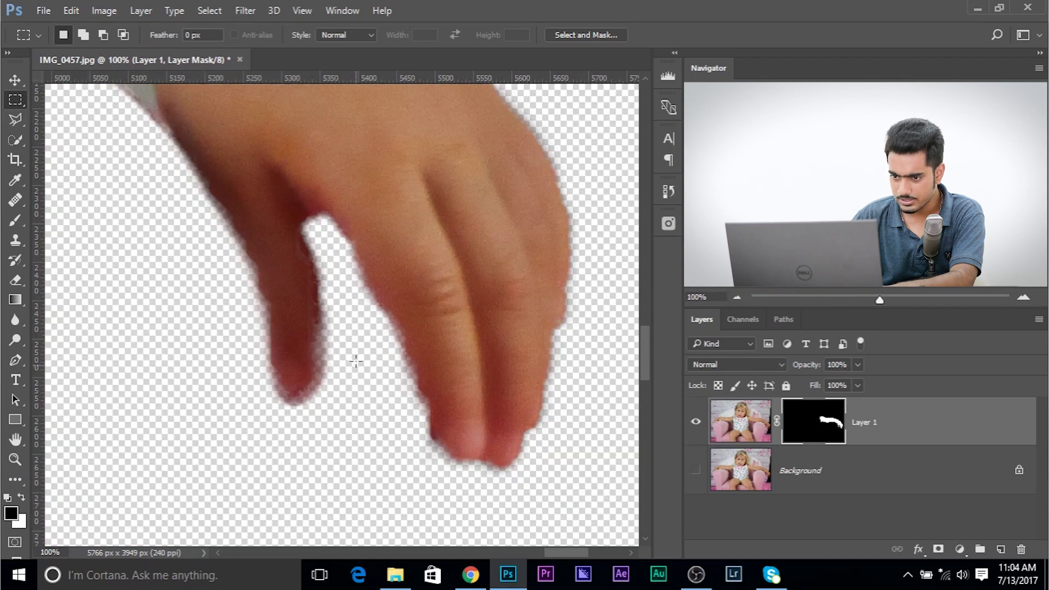
key("ctrl+plus")
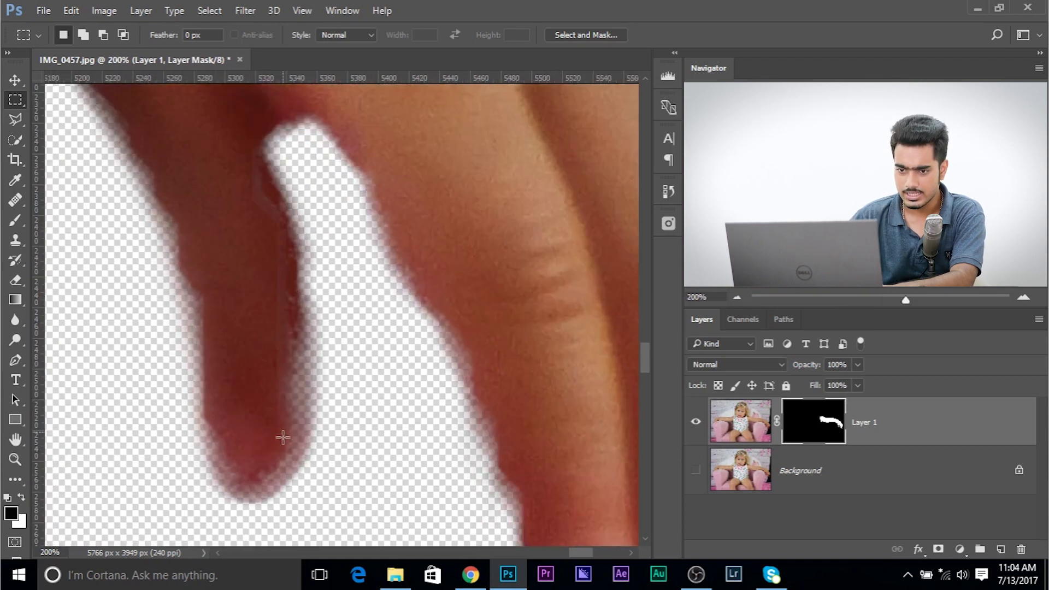
left_click(15, 221)
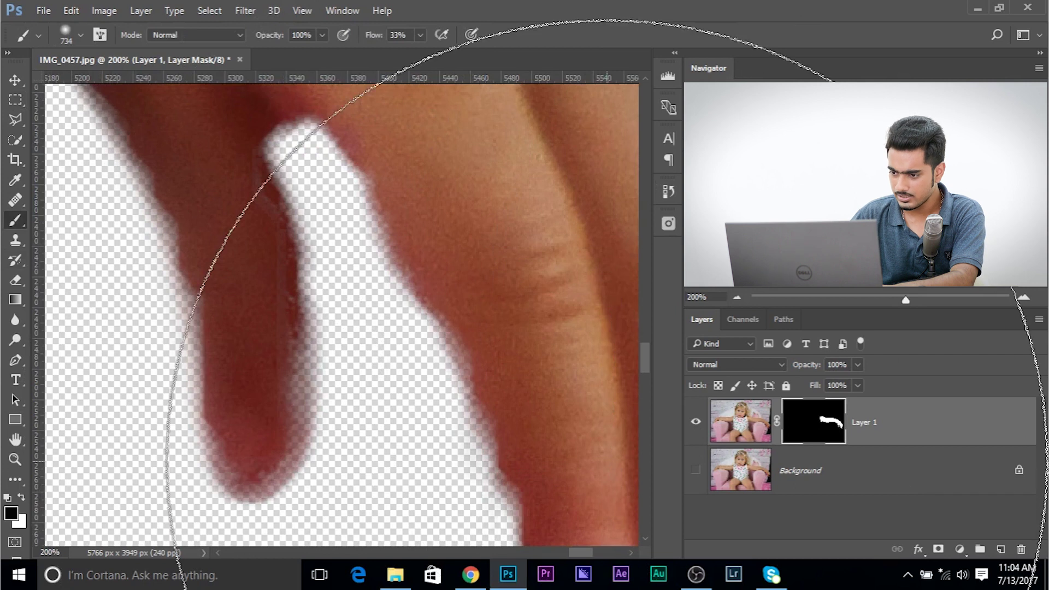
Show the Background layer again, unlock it, and reduce its opacity to 90%
left_click(696, 471)
left_click(817, 482)
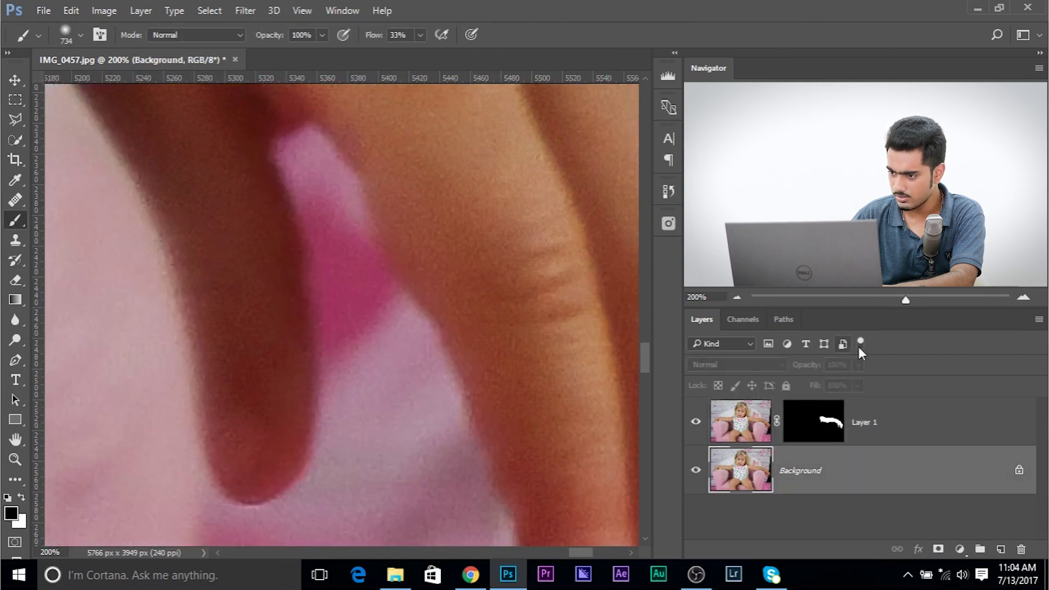
left_click(1020, 471)
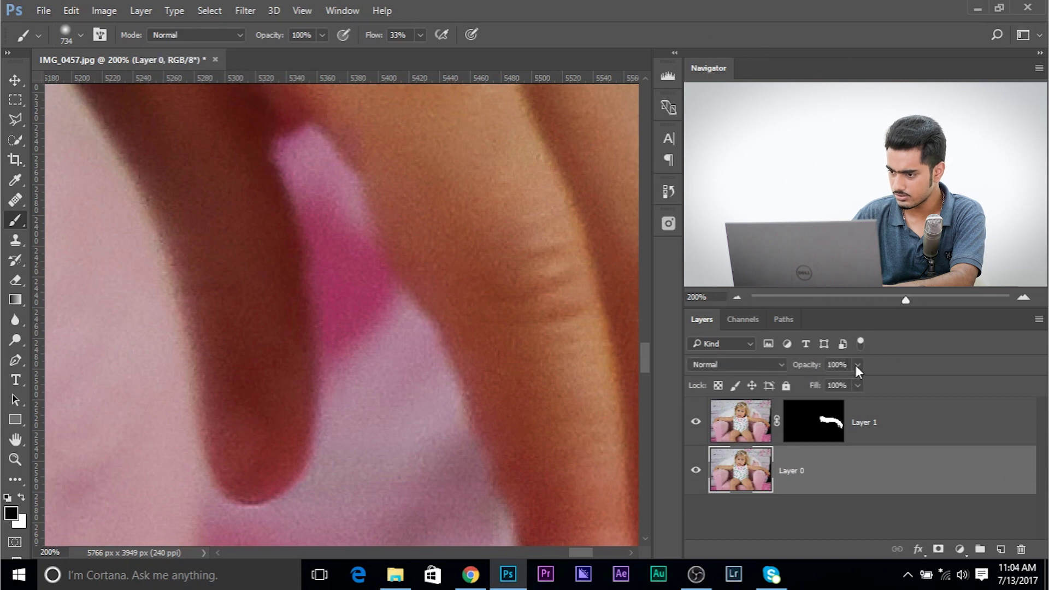
left_click_drag(828, 385, 849, 381)
Paint white along the thumb's edge on Layer 1's mask with a soft brush of size 30
left_click(796, 418)
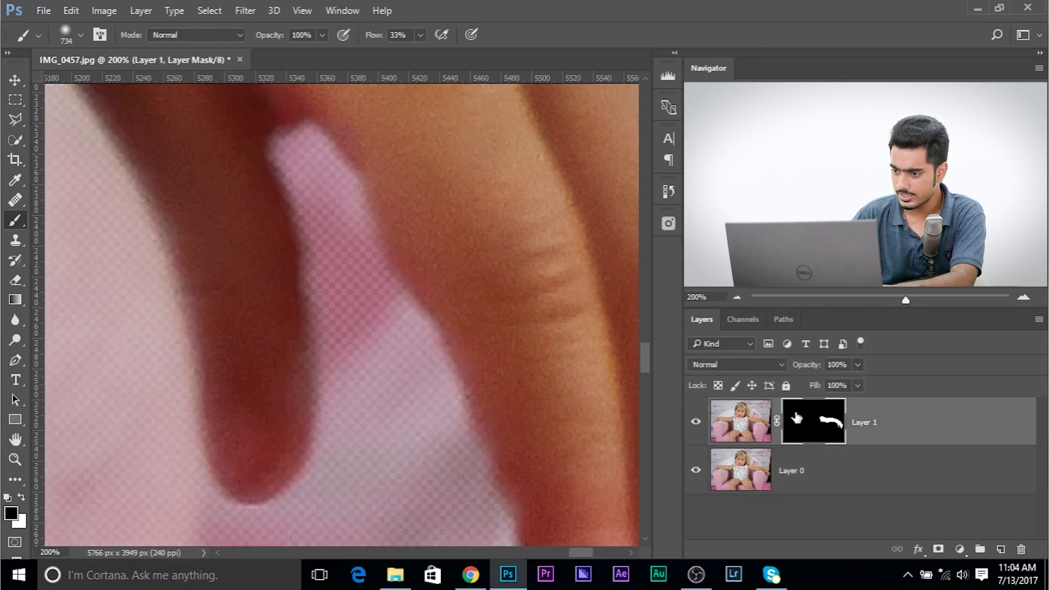
left_click_drag(216, 329, 137, 331)
left_click_drag(300, 316, 218, 317)
left_click_drag(352, 299, 117, 277)
left_click_drag(318, 295, 317, 298)
key("x")
left_click_drag(289, 351, 283, 353)
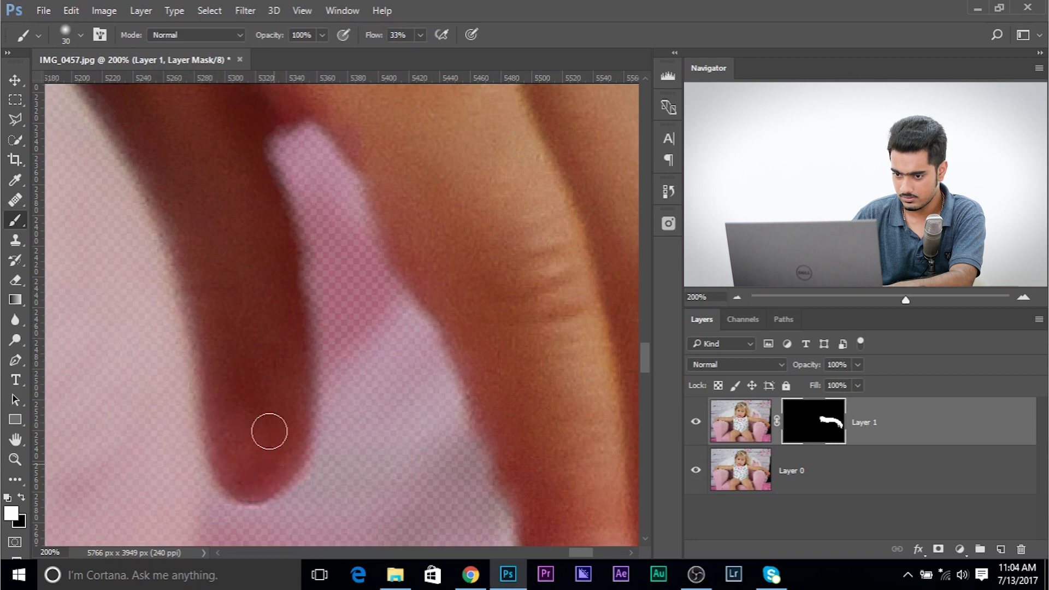
left_click_drag(343, 335, 210, 265)
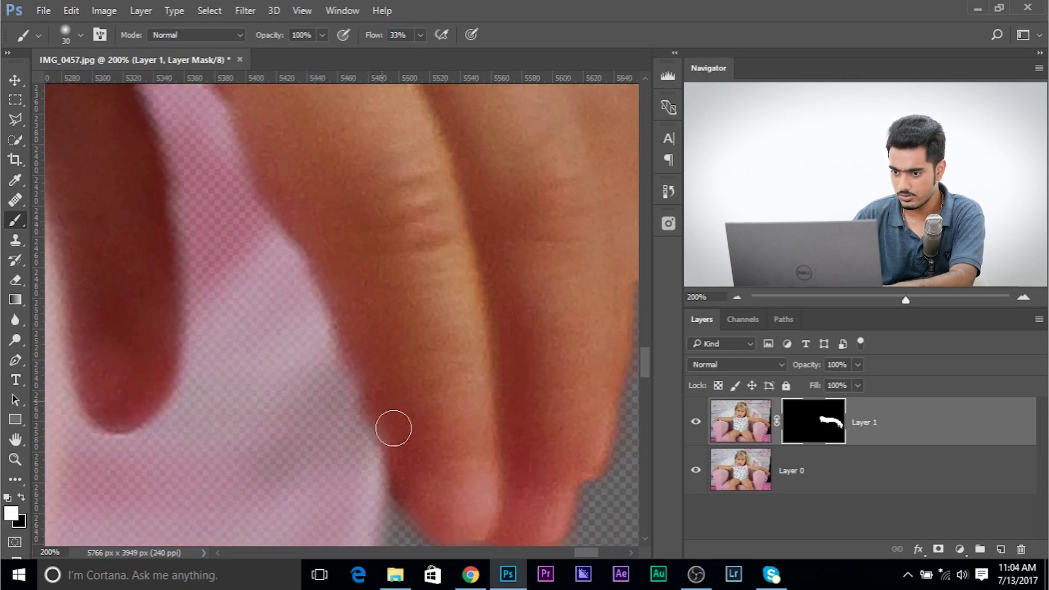
left_click_drag(539, 453, 403, 335)
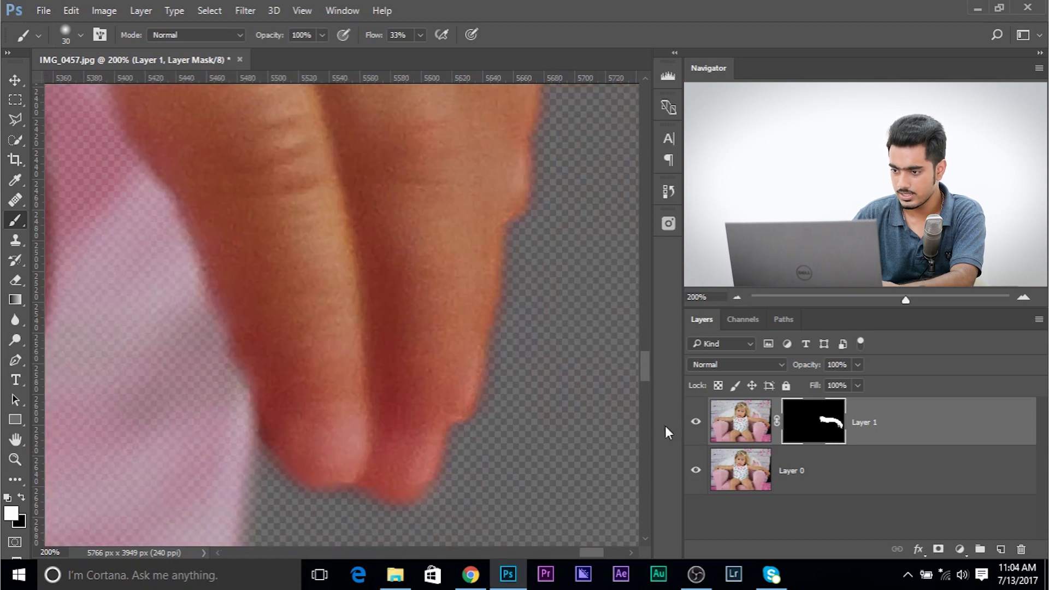
Hide Layer 0 and reduce the brush size to 20 px for the finger edges
left_click(780, 473)
left_click(697, 471)
left_click_drag(290, 248, 353, 315)
right_click(278, 267)
right_click(264, 240)
right_click(258, 213, "alt")
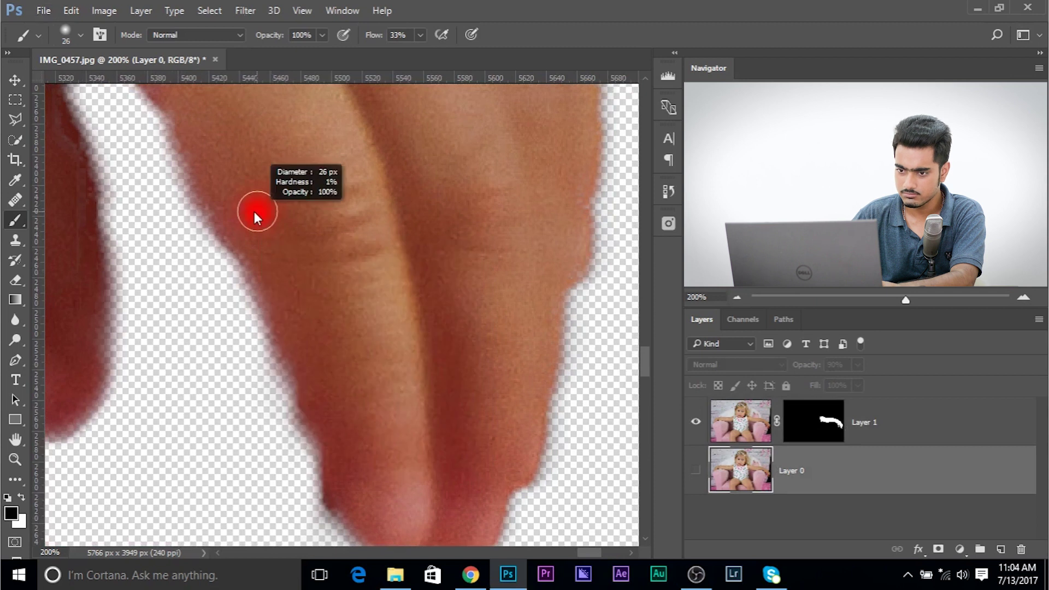
left_click(261, 256)
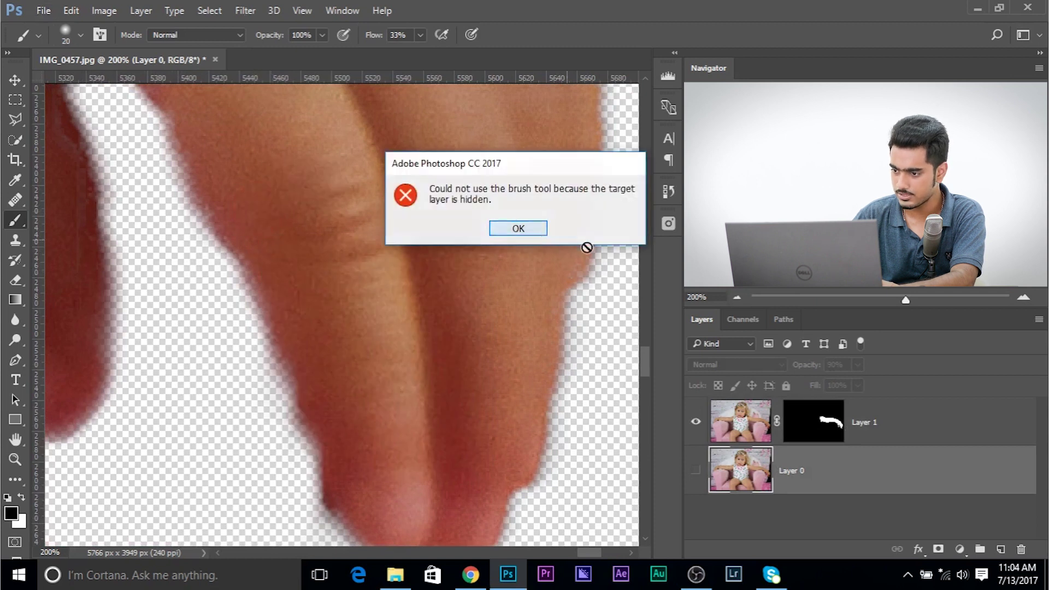
key("Return")
Paint black on Layer 1's mask to clean up the outer edge beside the fingertip
left_click(804, 425)
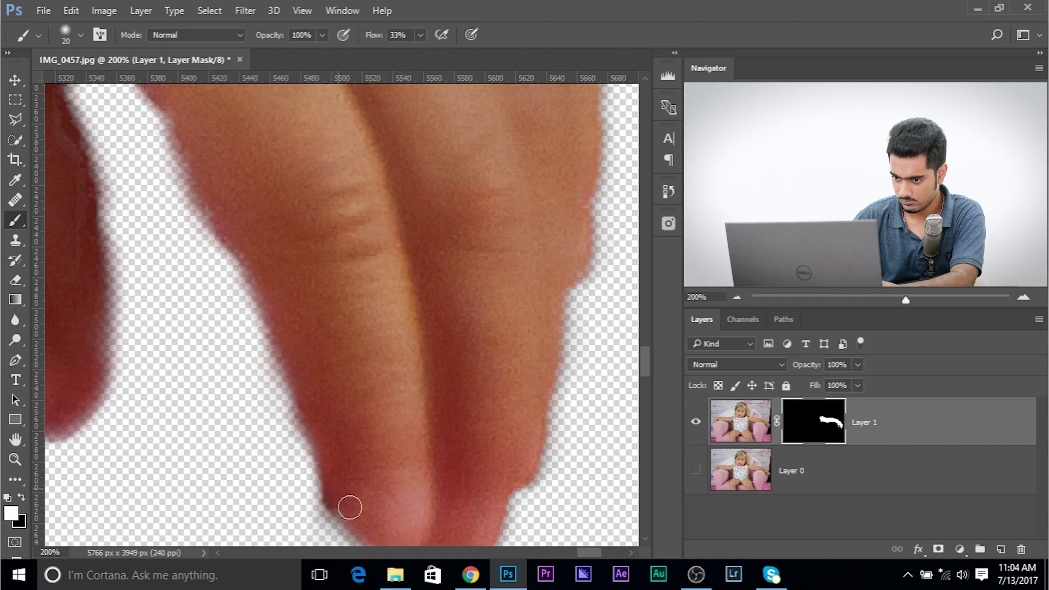
left_click_drag(399, 435, 366, 317)
key("x")
left_click_drag(283, 382, 289, 389)
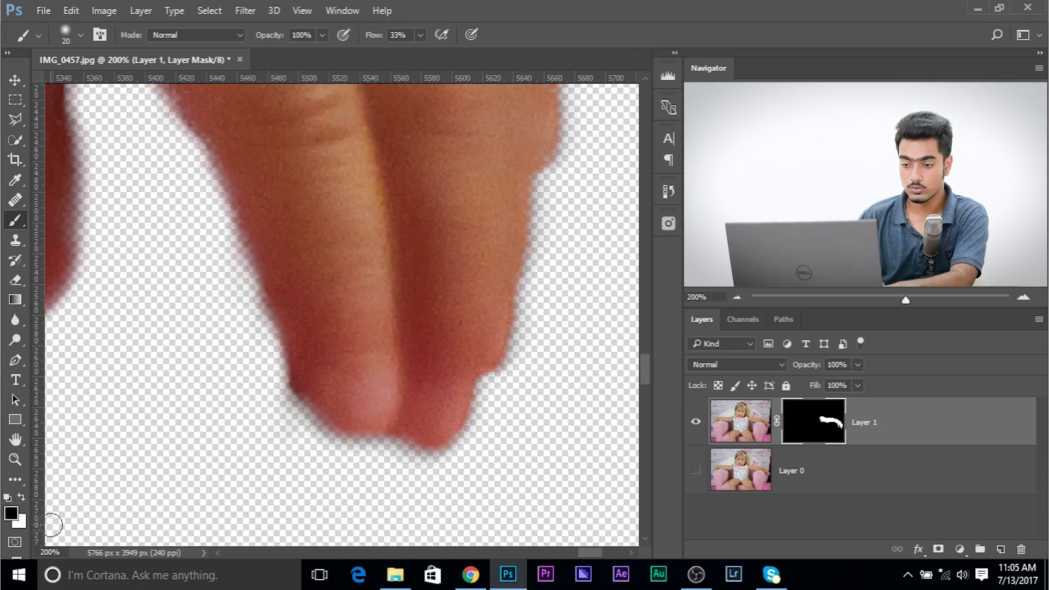
key("x")
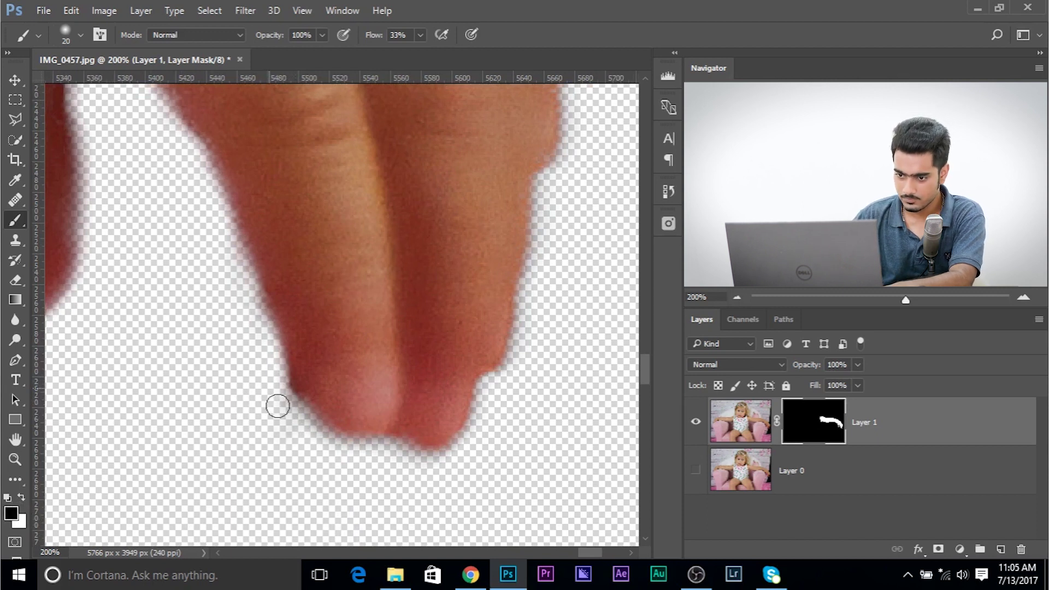
left_click_drag(333, 348, 367, 518)
scroll(337, 393, "down", 7)
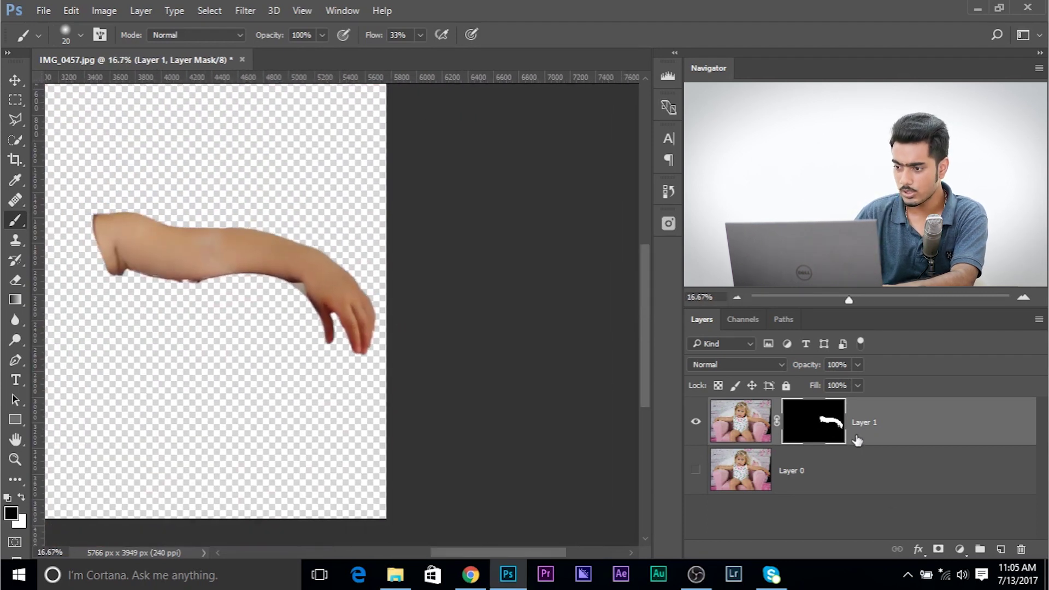
Show Layer 0 again and set its opacity to 100%
left_click(697, 471)
left_click(787, 463)
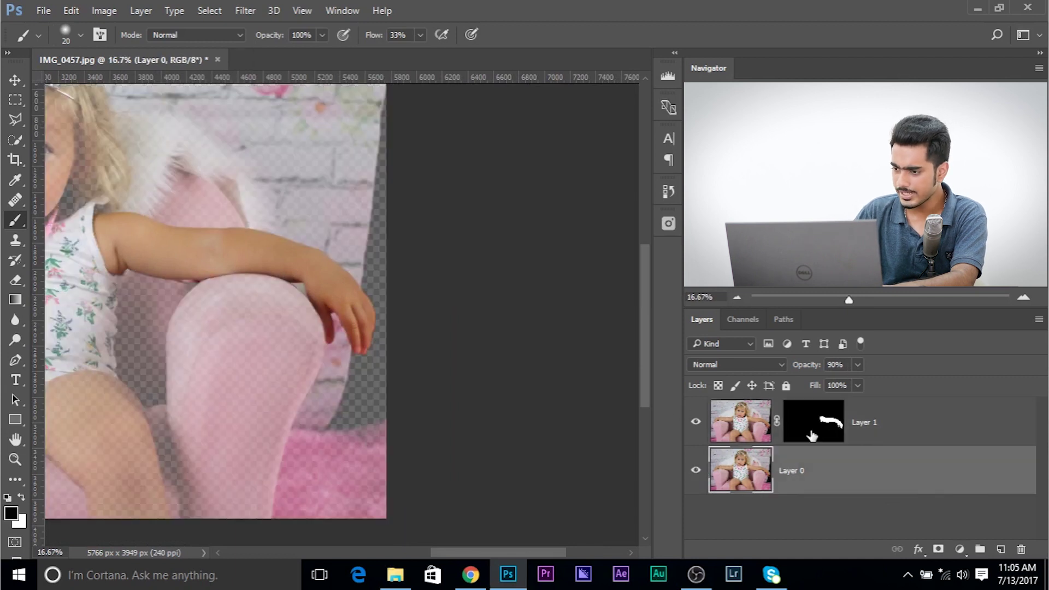
left_click(857, 370)
left_click(851, 482)
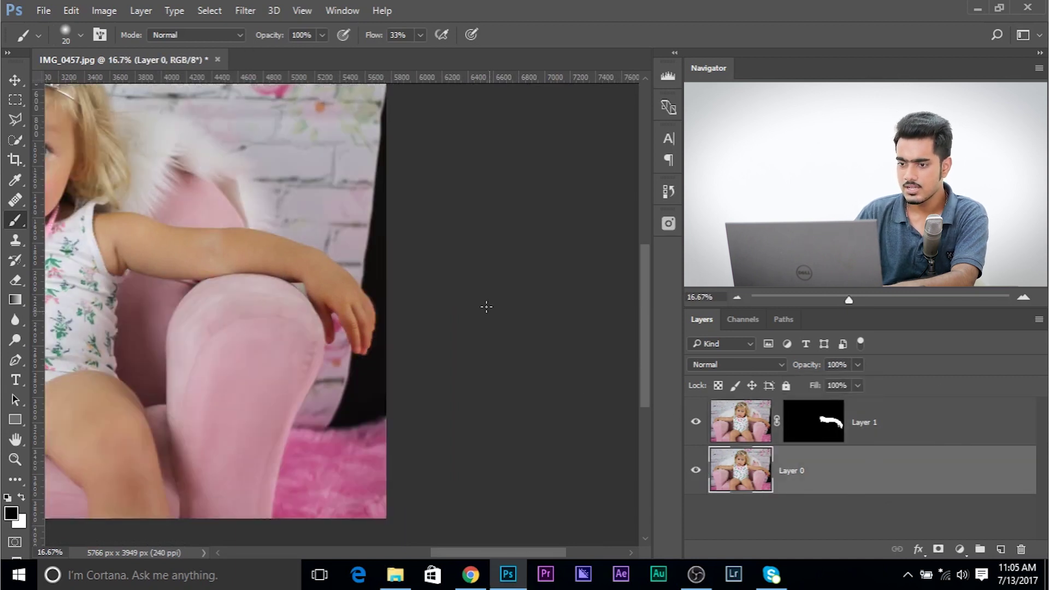
Duplicate Layer 0 beneath the masked arm layer
left_click_drag(404, 125, 381, 208)
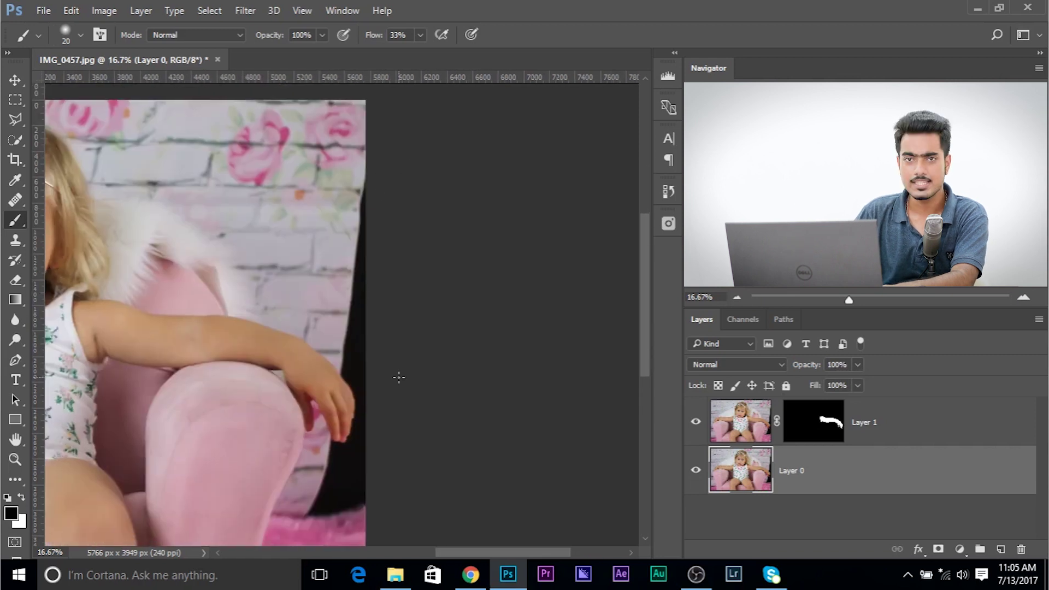
key("ctrl+plus")
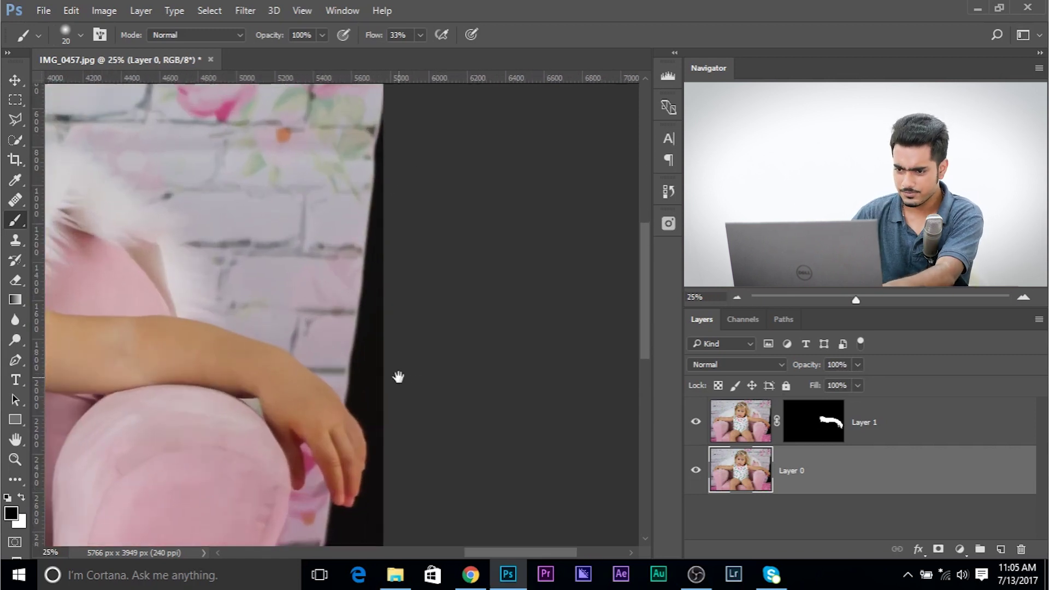
left_click_drag(370, 241, 360, 242)
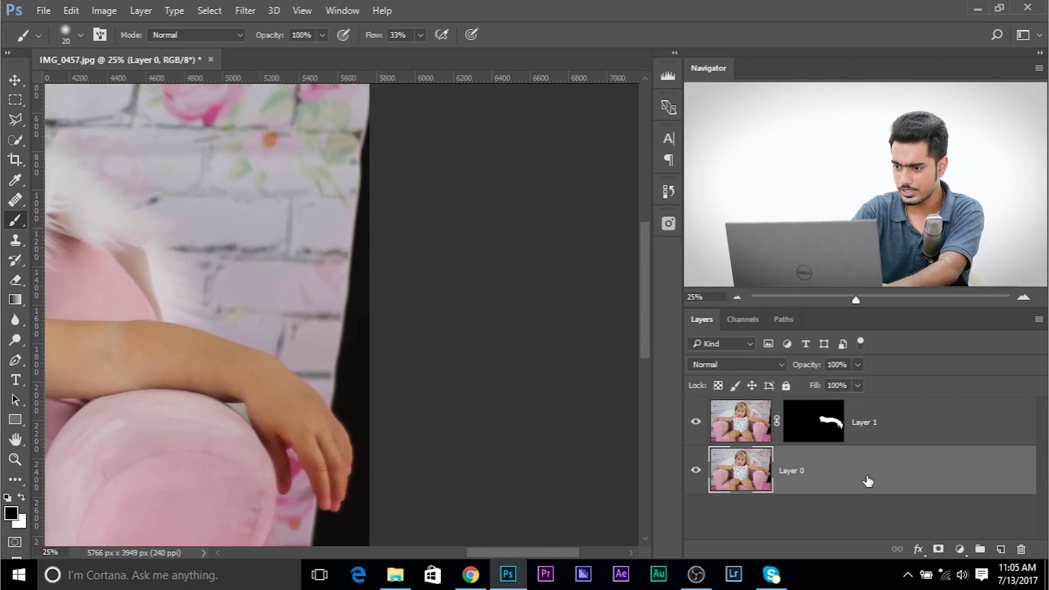
key("ctrl+j")
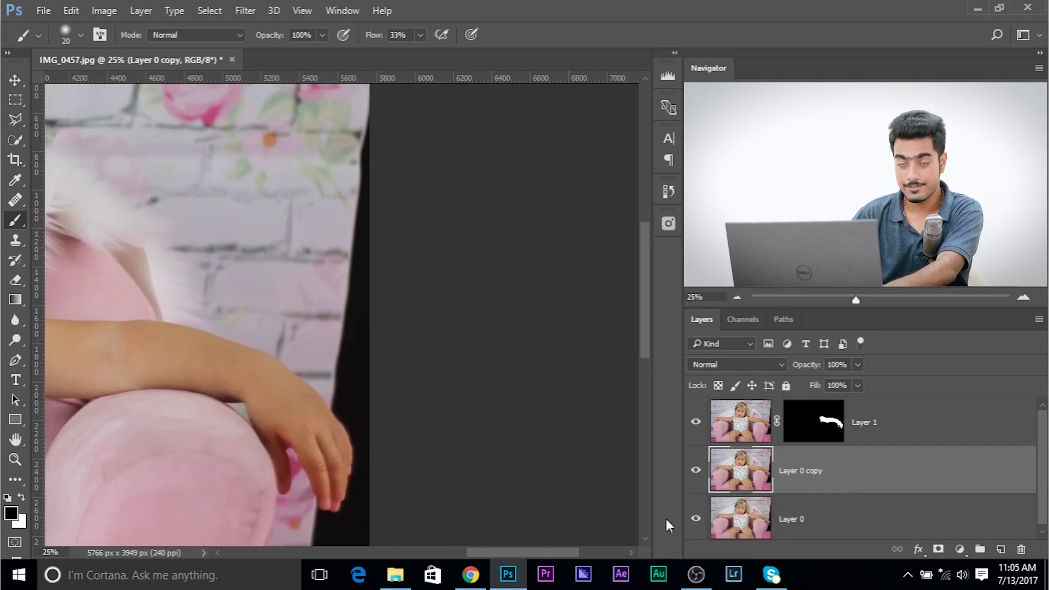
Outline the black strip beside the brick backdrop, above the hand, with the Polygonal Lasso on Layer 0 copy
scroll(66, 219, "down", 1)
left_click(19, 121)
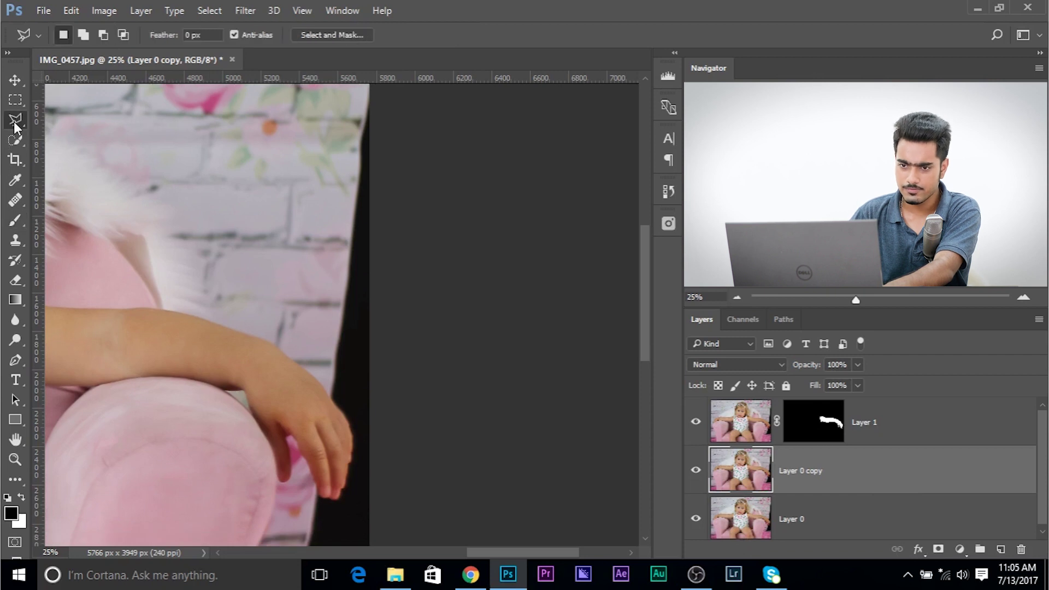
left_click(56, 138)
left_click_drag(288, 138, 287, 173)
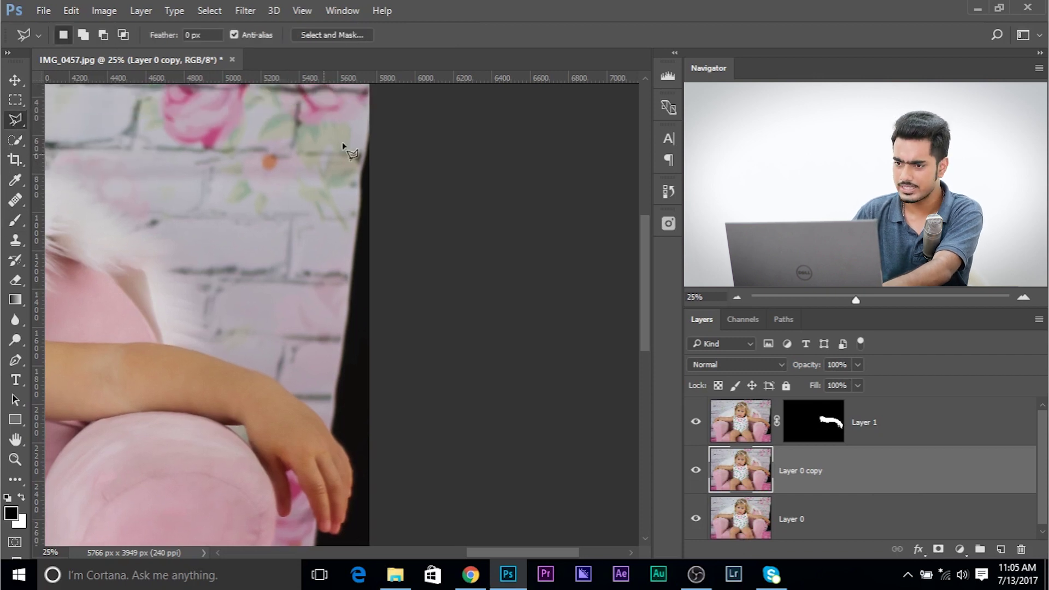
left_click_drag(364, 128, 358, 175)
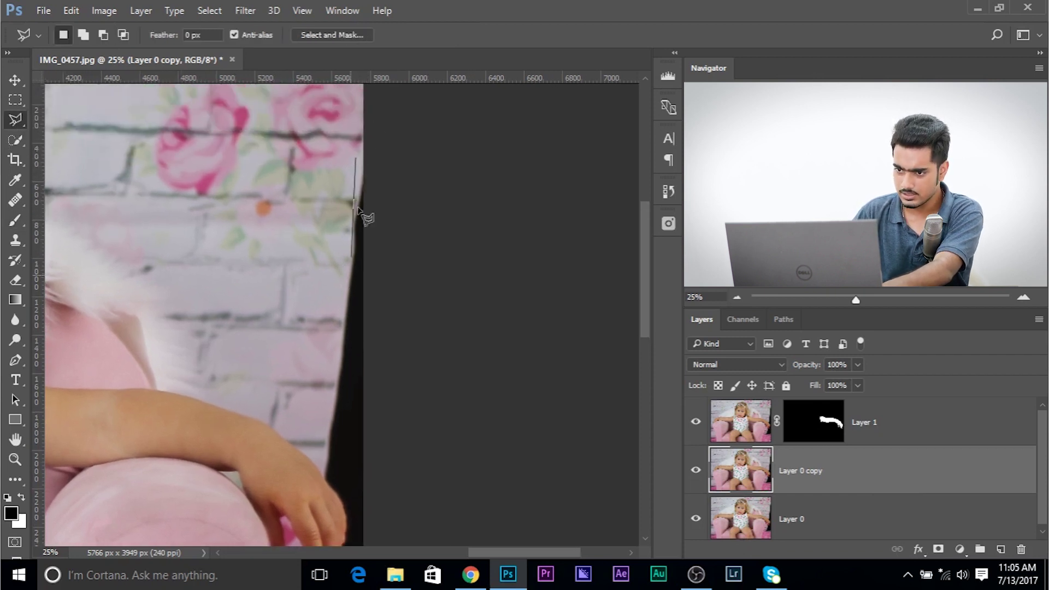
left_click(369, 143)
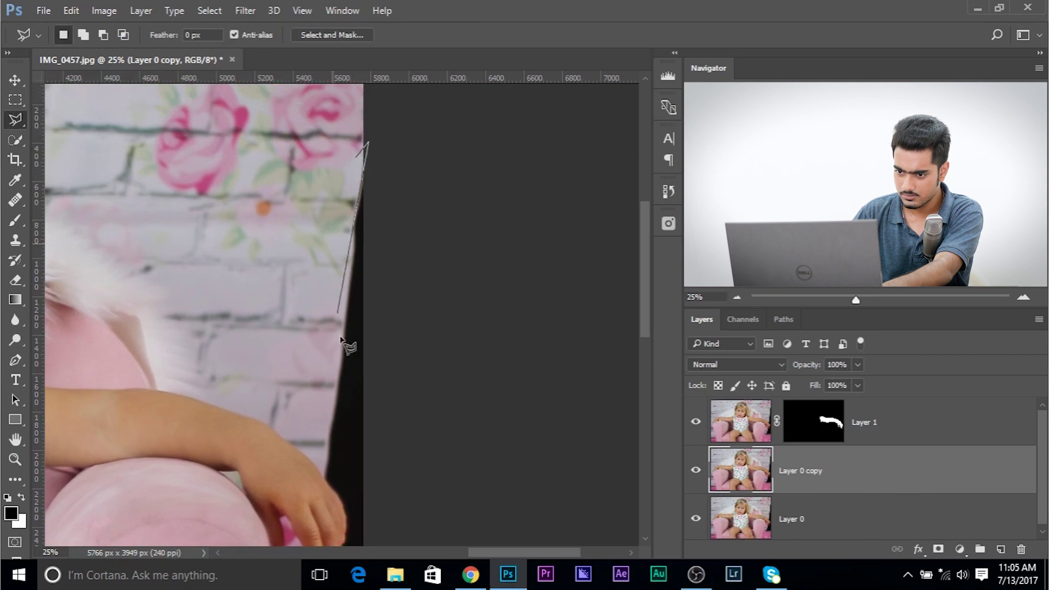
left_click(324, 463)
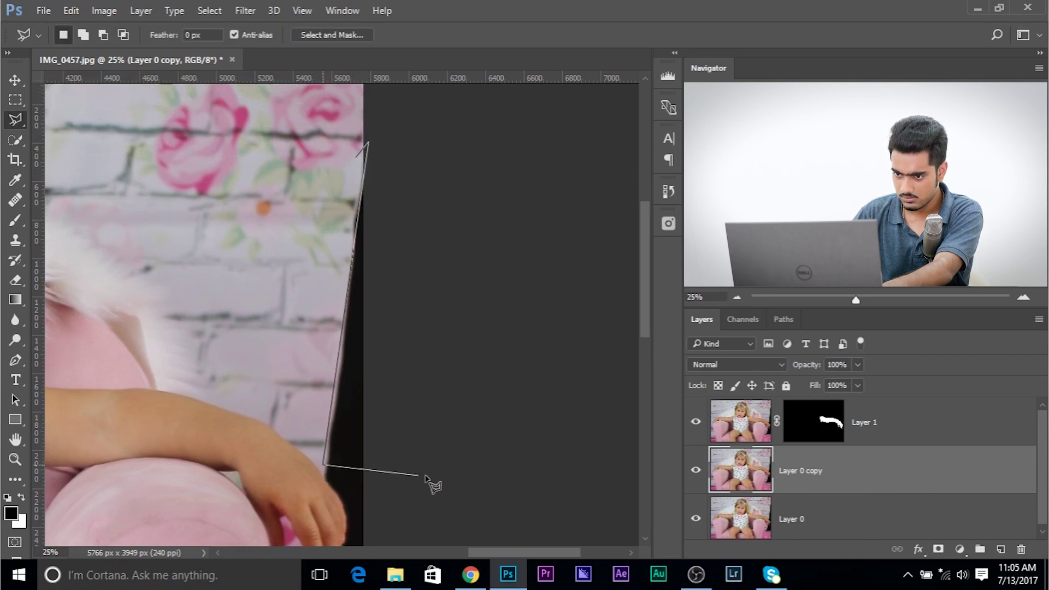
left_click(428, 429)
double_click(457, 137)
Add the upper part of the backdrop's outer edge to the existing lasso selection
key("shift")
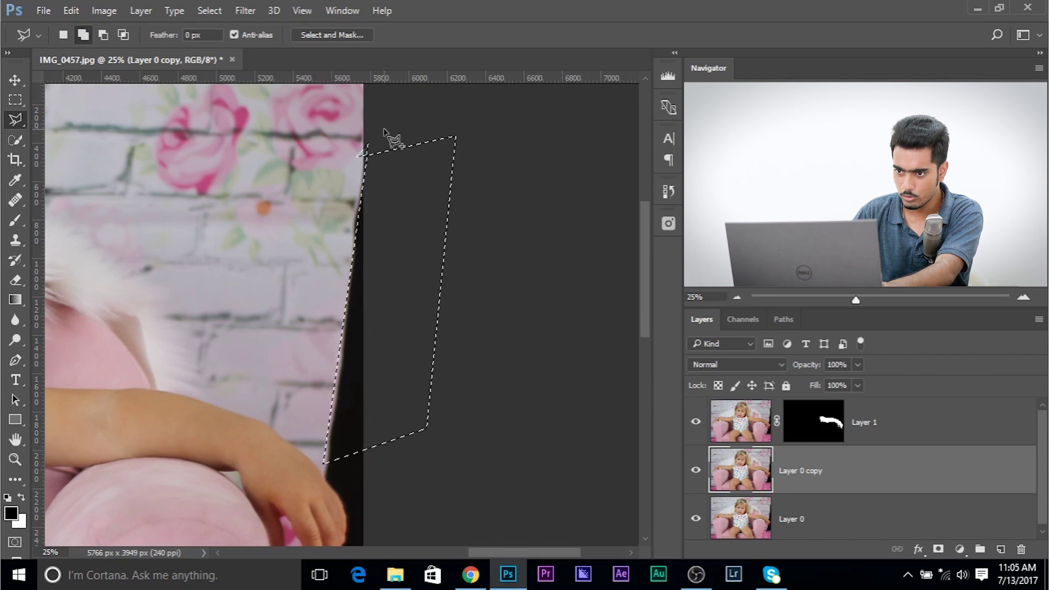
left_click(377, 119, "shift")
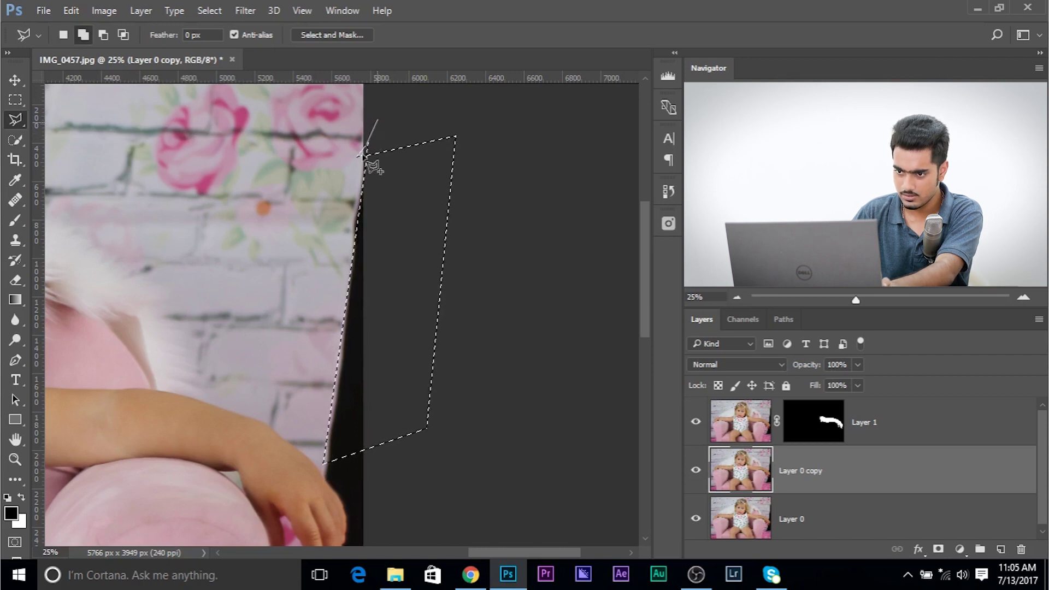
left_click(341, 322)
left_click(389, 343)
double_click(399, 112)
mouse_move(445, 274)
left_mouse_down()
mouse_move(461, 234)
mouse_move(489, 254)
left_mouse_up()
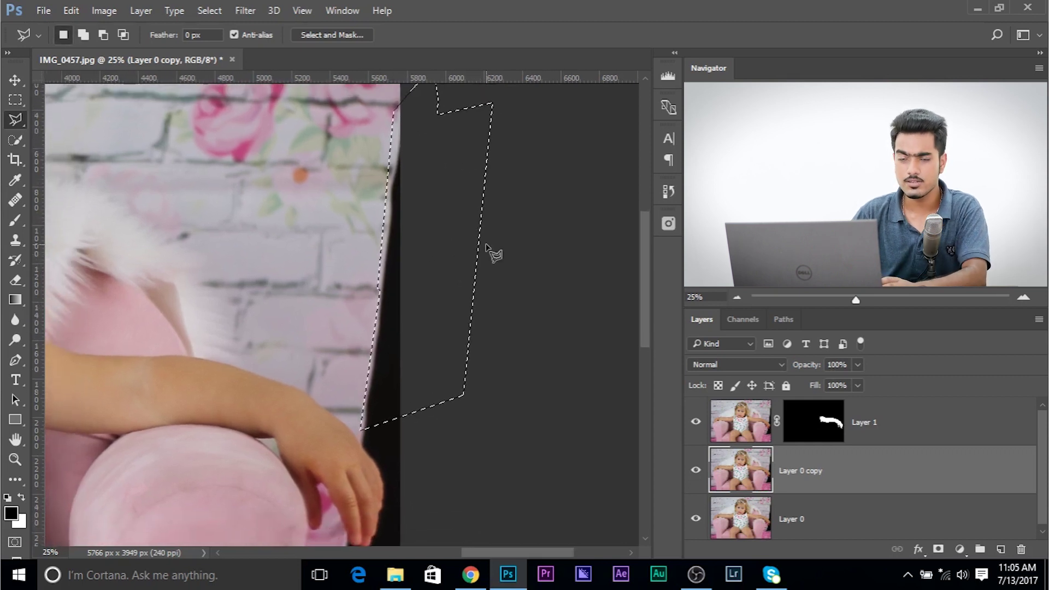
Fill the selected strip with Content-Aware, keeping Color Adaptation on, Normal mode and 100% opacity
left_click(68, 8)
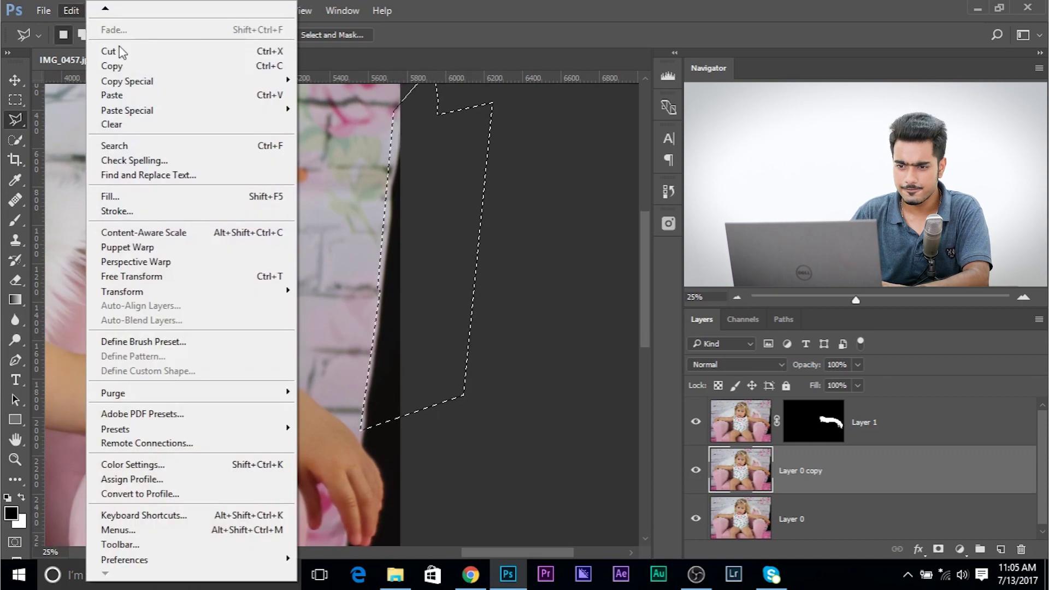
left_click(135, 198)
left_click(340, 141)
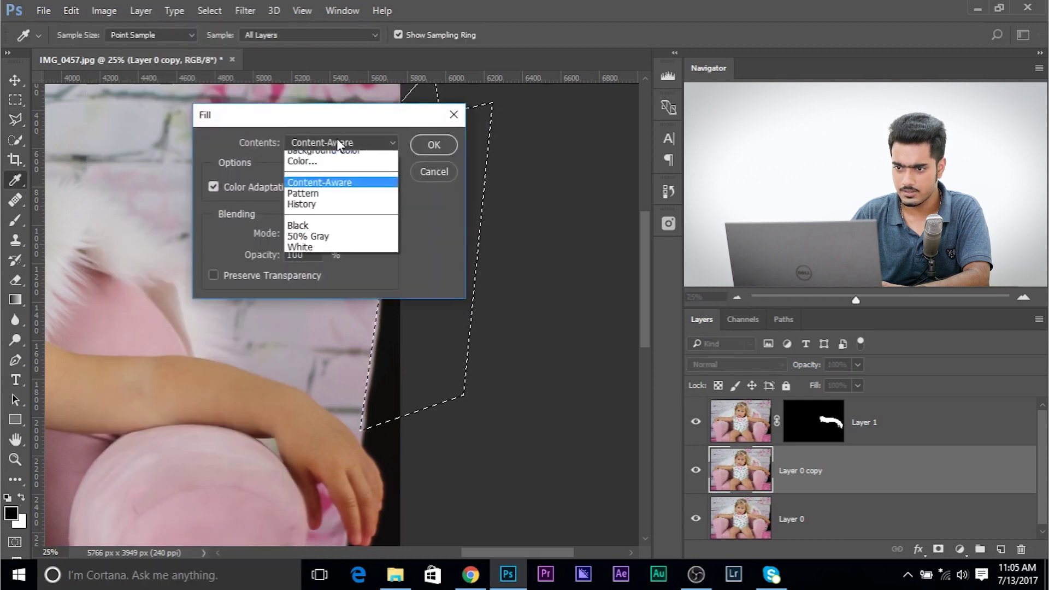
left_click(306, 199)
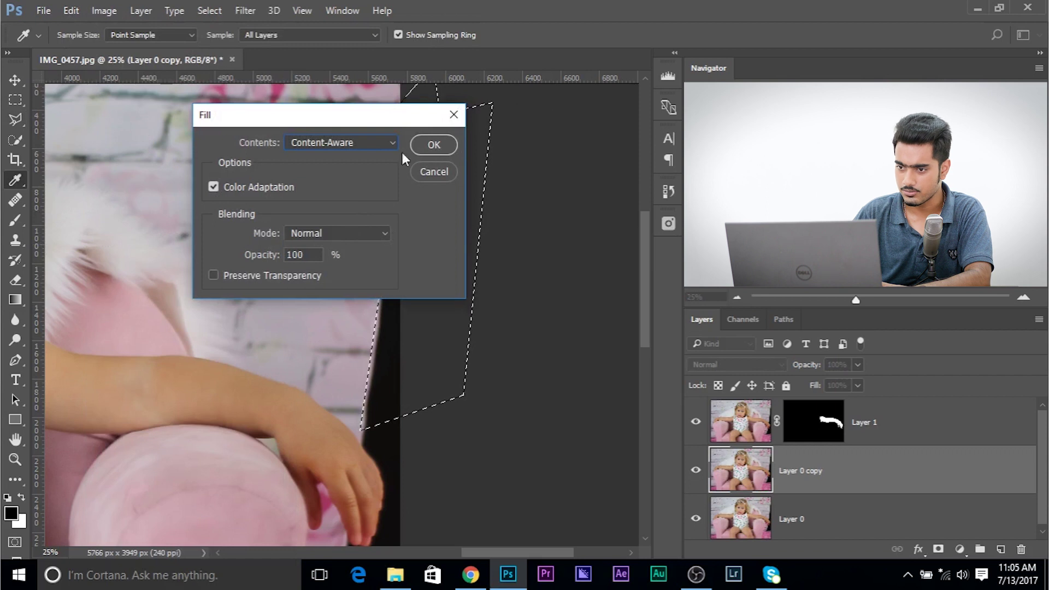
left_click(434, 144)
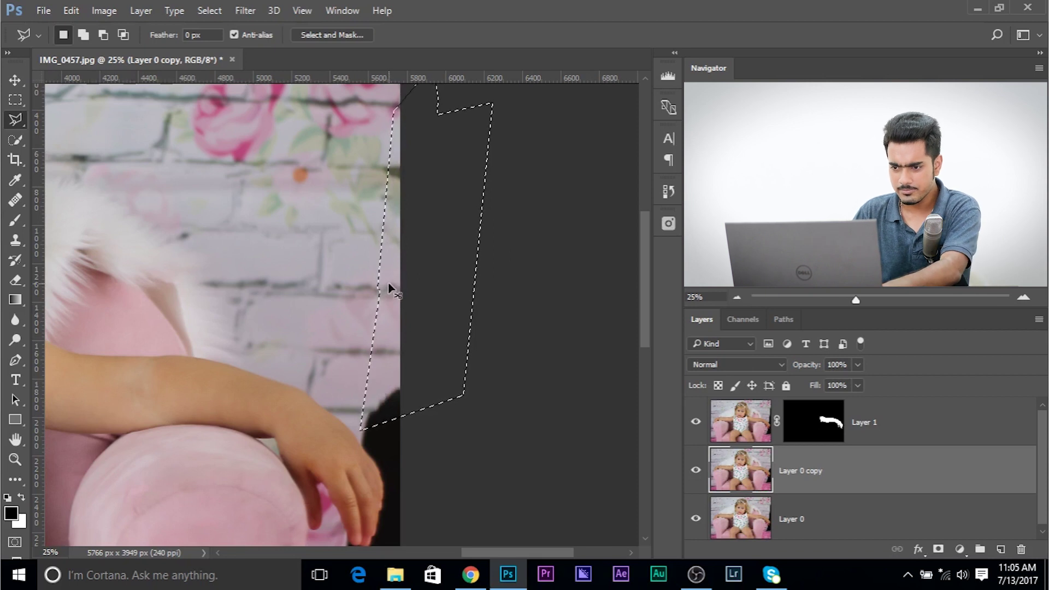
Clear the selection and compare the filled backdrop edge with the original image
key("ctrl+d")
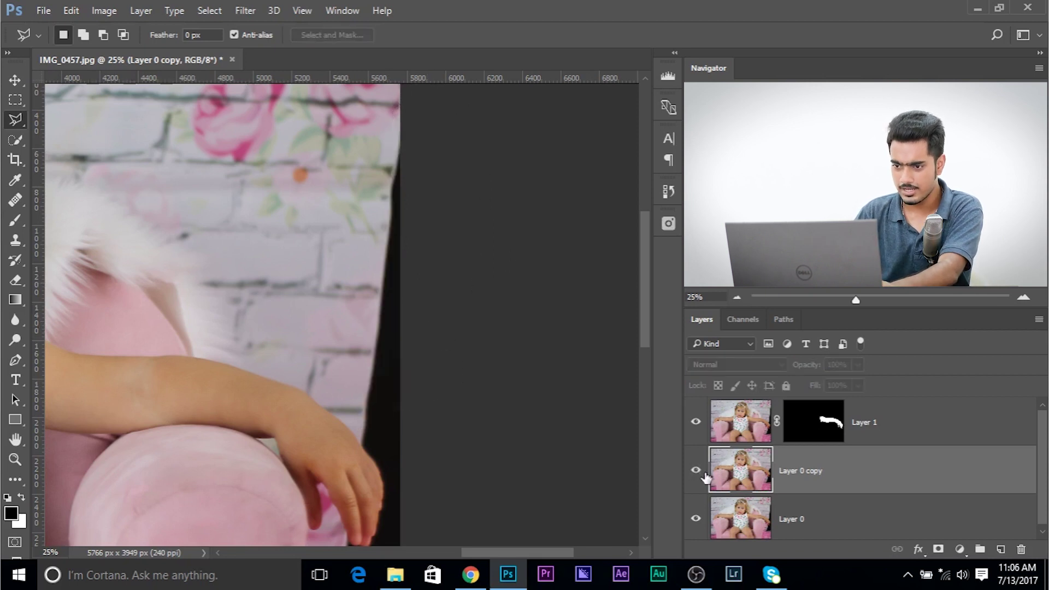
key("ctrl+plus")
key("ctrl+minus")
key("ctrl+minus")
key("ctrl+minus")
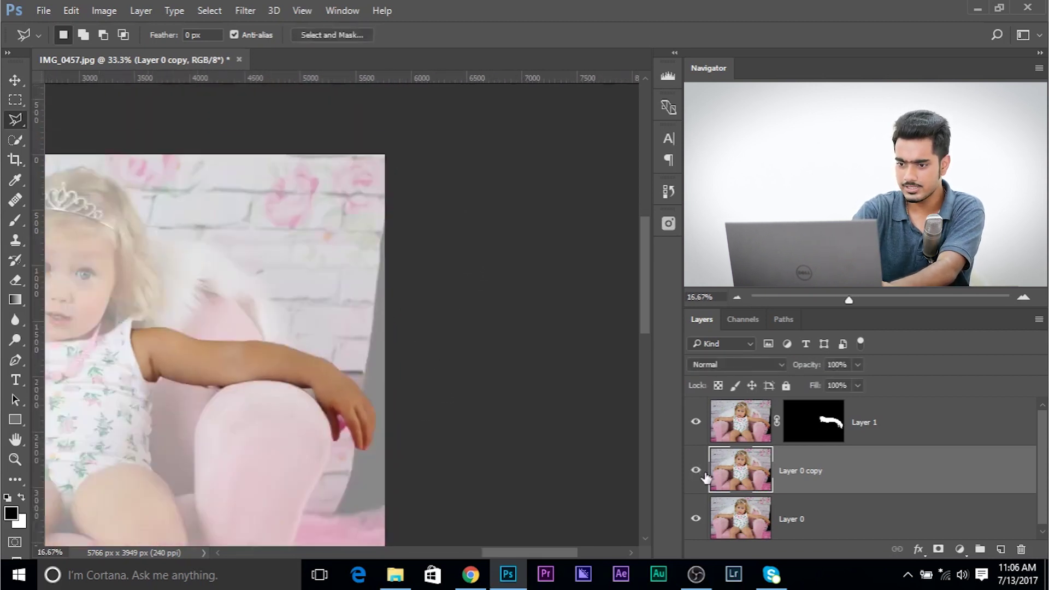
Try to cover the top of the black area beside the hand by cloning nearby bricks with the Clone Stamp, and undo the stroke
key("ctrl+plus")
key("ctrl+plus")
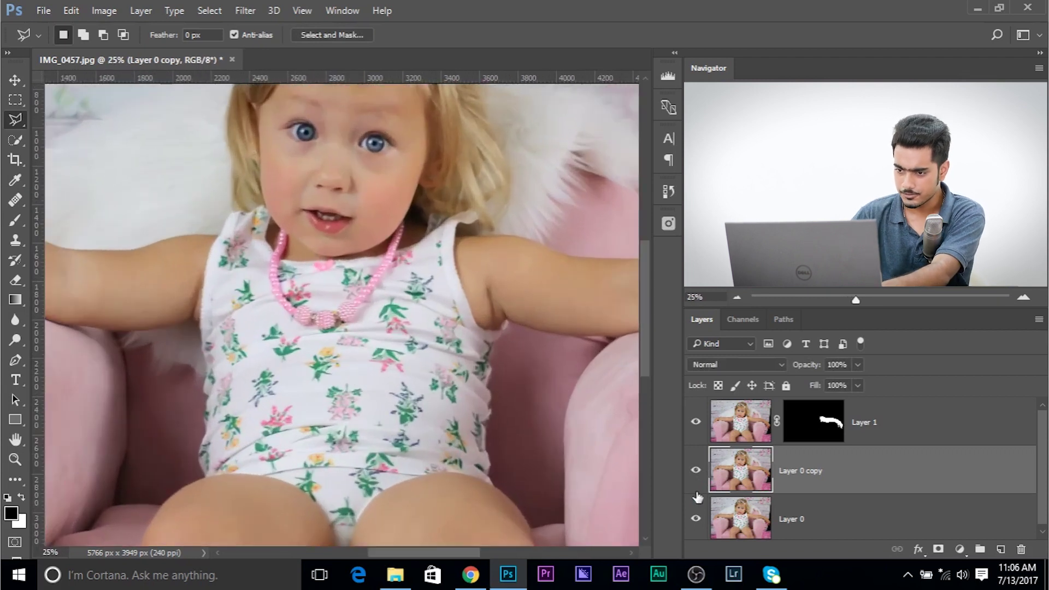
left_click_drag(497, 292, 221, 276)
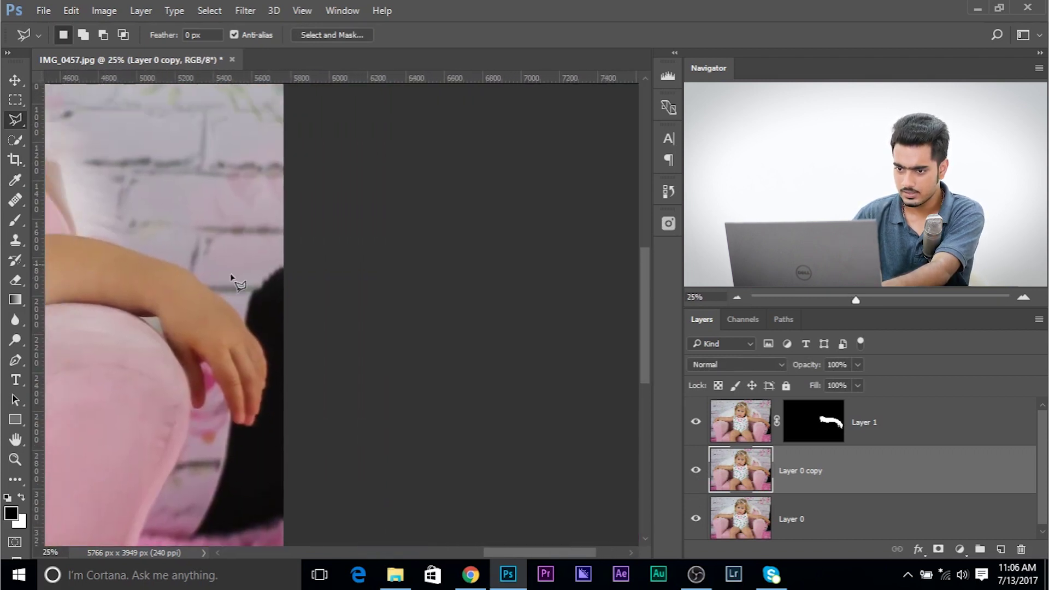
key("ctrl+plus")
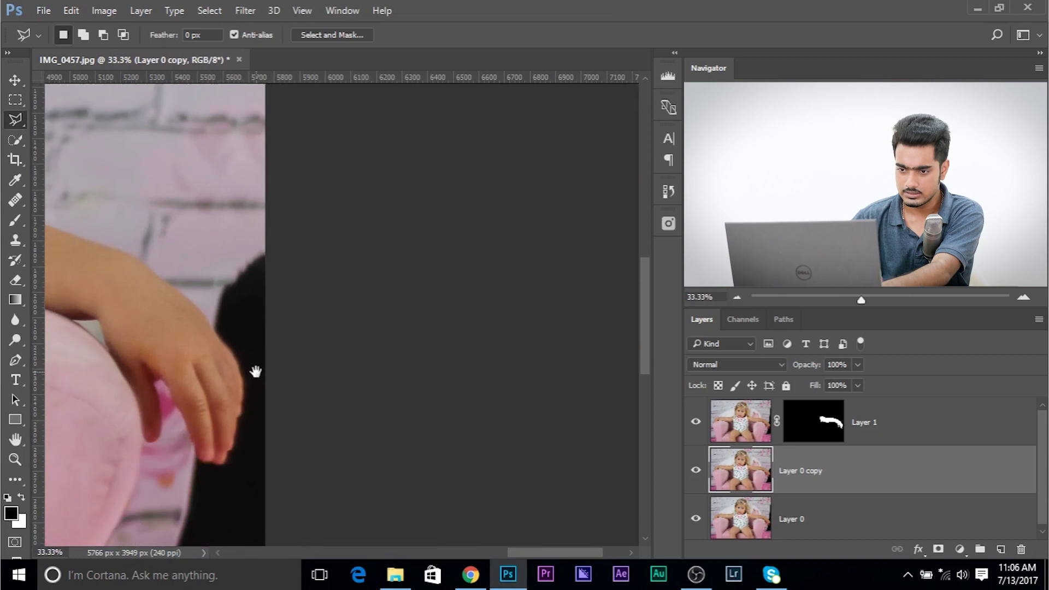
left_click_drag(394, 339, 453, 365)
left_click_drag(395, 241, 431, 274)
left_click_drag(462, 322, 490, 310)
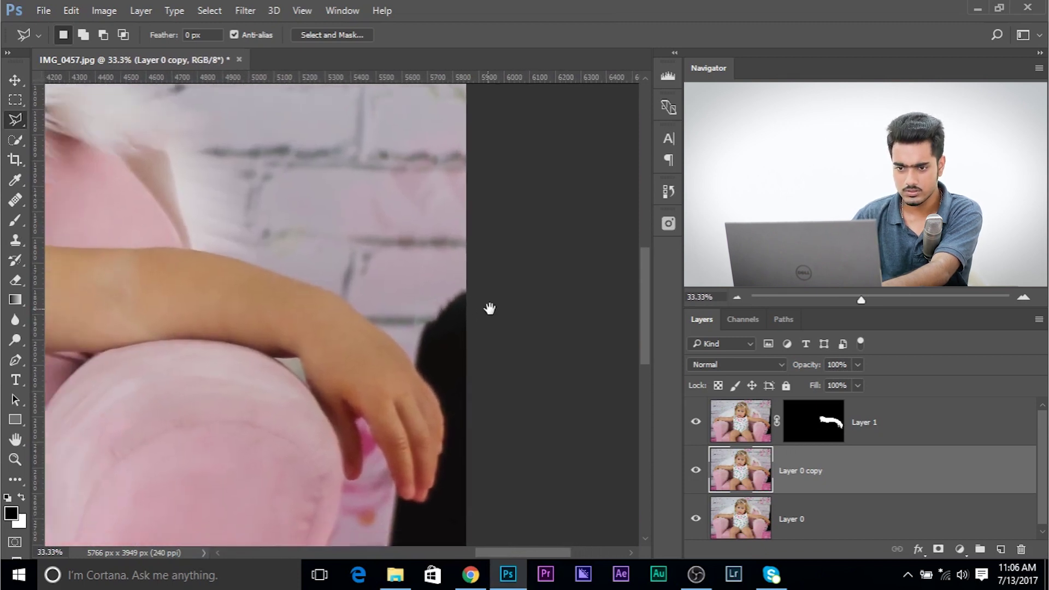
left_click_drag(450, 219, 461, 199)
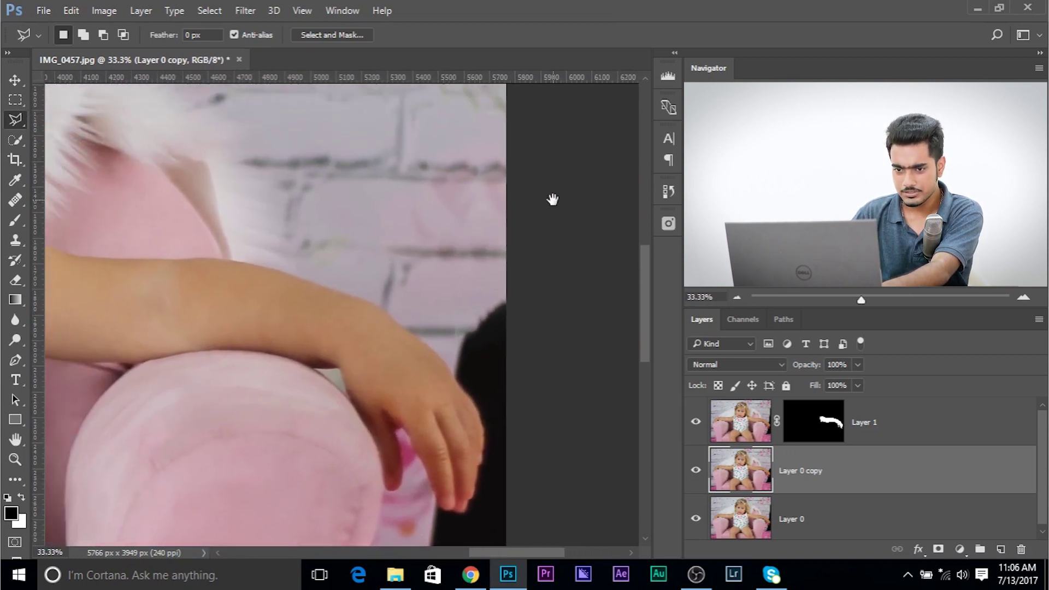
left_click(16, 240)
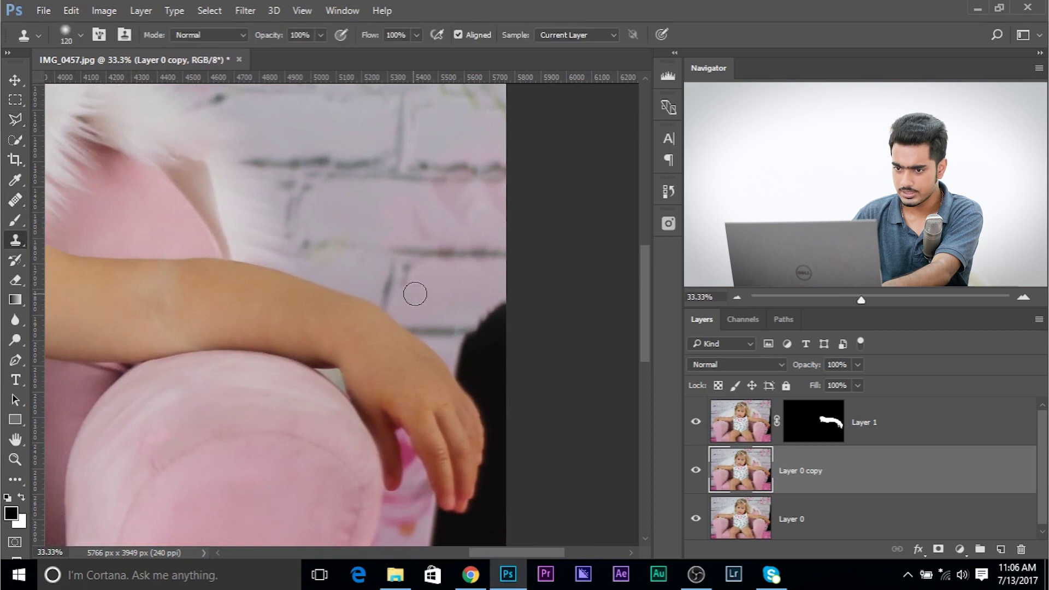
left_click(445, 252, "alt")
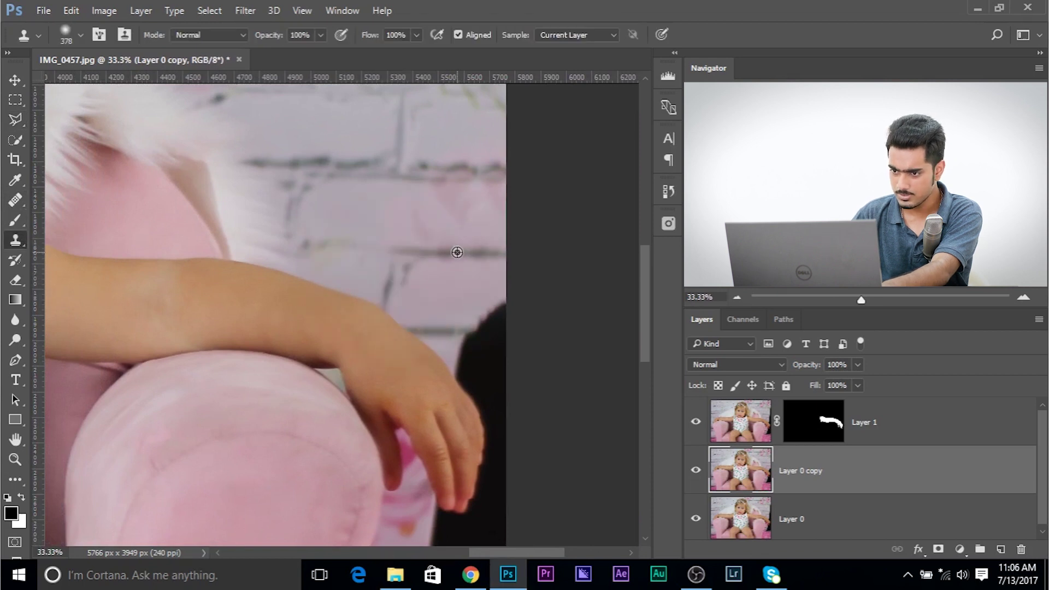
mouse_move(484, 314)
left_mouse_down()
mouse_move(492, 335)
mouse_move(502, 313)
mouse_move(504, 340)
mouse_move(508, 228)
mouse_move(485, 314)
left_mouse_up()
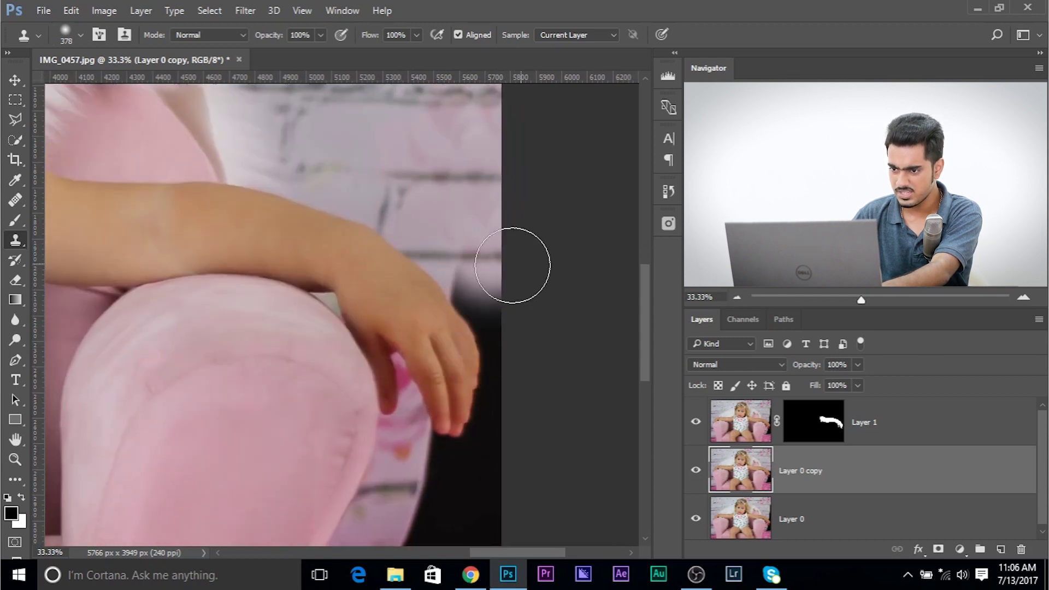
key("ctrl+alt+z")
Clone the brick pattern from just above over the upper part of the black area beside the hand on Layer 0 copy
left_click(448, 177, "alt")
left_click(471, 269)
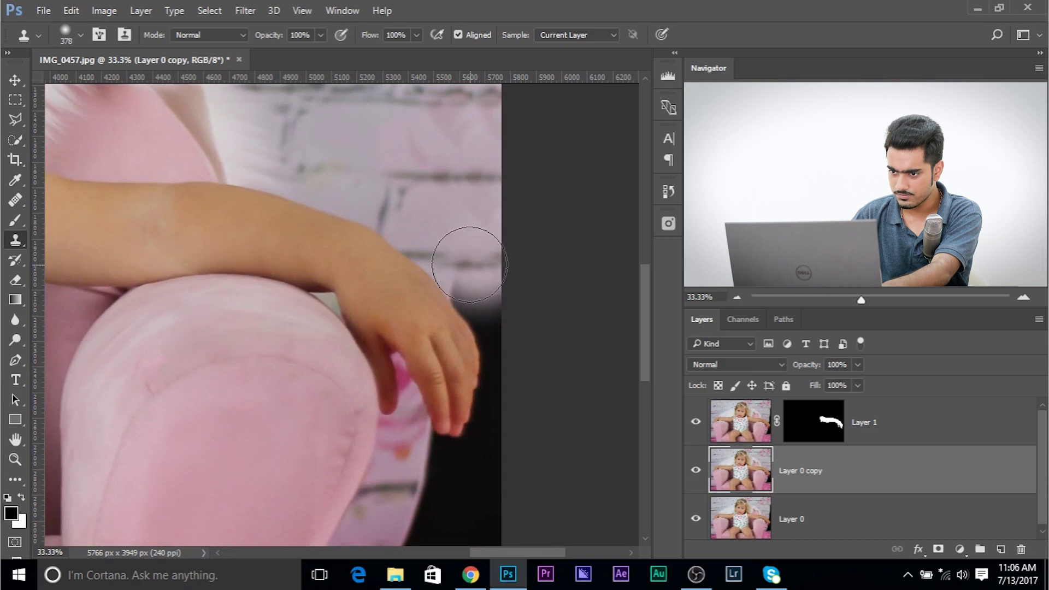
mouse_move(463, 257)
left_mouse_down()
mouse_move(469, 287)
mouse_move(446, 304)
mouse_move(503, 286)
mouse_move(495, 308)
left_mouse_up()
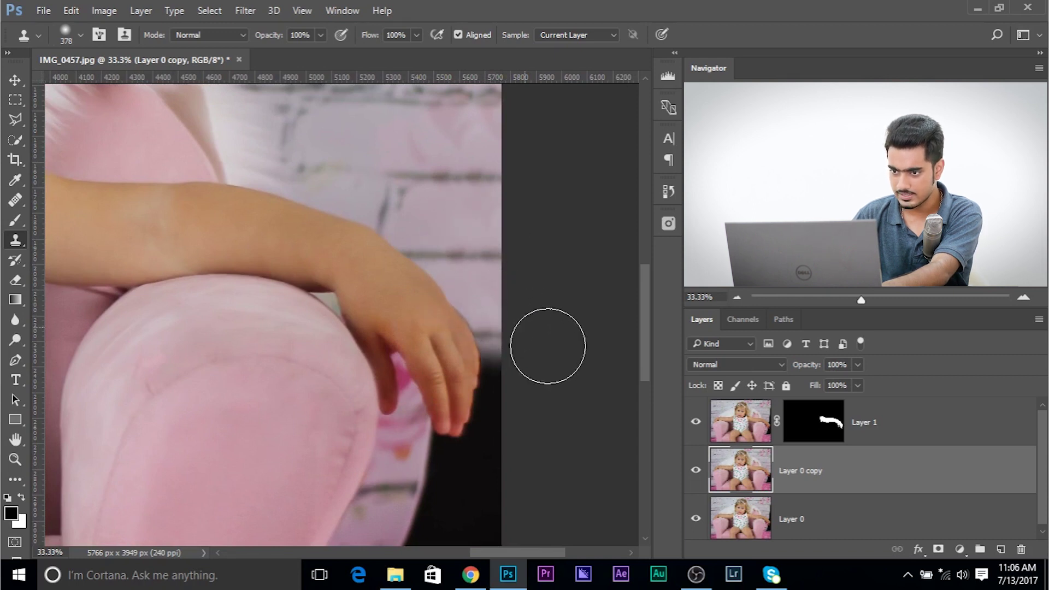
left_click_drag(529, 378, 549, 290)
left_click_drag(488, 332, 489, 337)
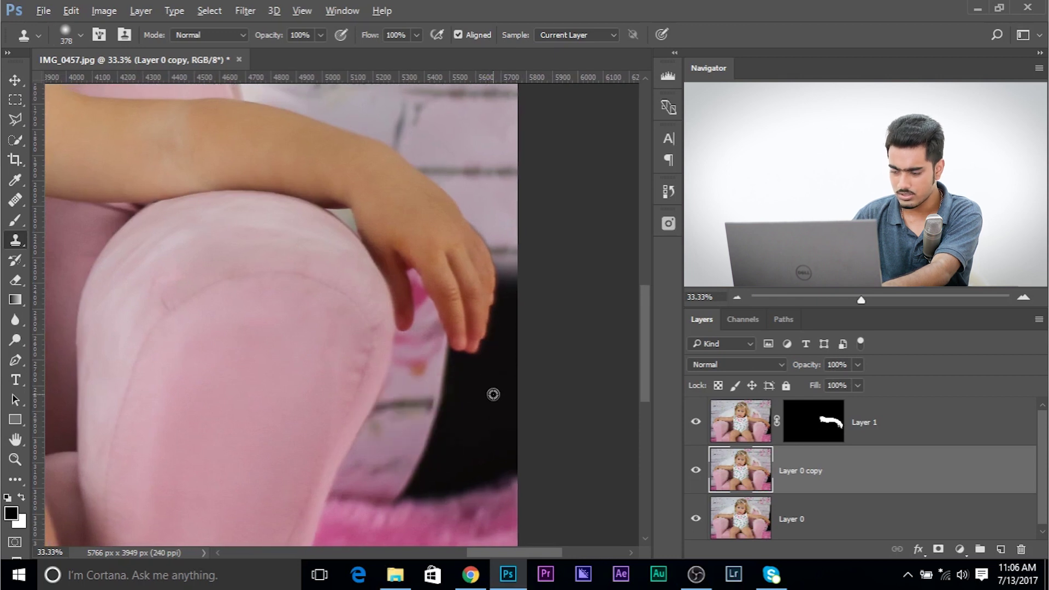
Hide Layer 1 and try cloning bricks over the wrist on Layer 0 copy, undoing that stroke
left_click(696, 422)
scroll(469, 286, "up", 1)
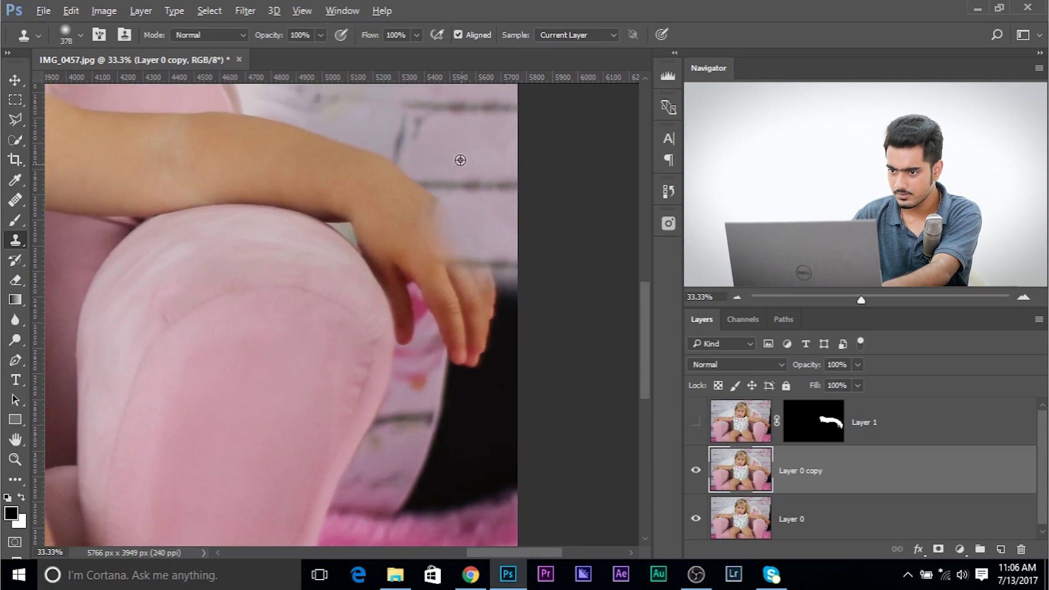
left_click_drag(469, 165, 535, 290)
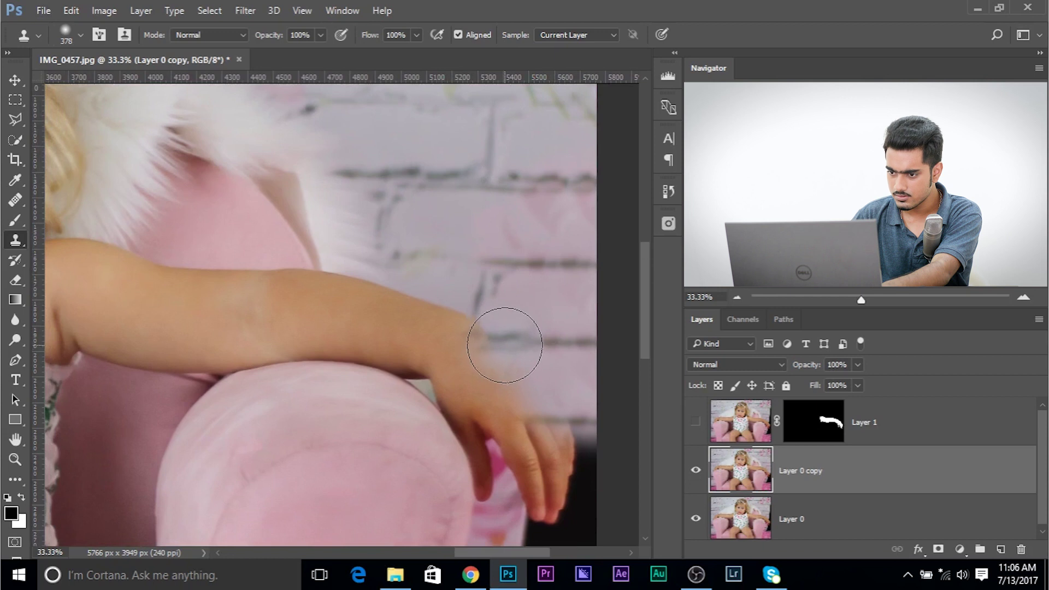
mouse_move(524, 343)
left_mouse_down()
mouse_move(470, 334)
mouse_move(498, 343)
left_mouse_up()
key("ctrl+z")
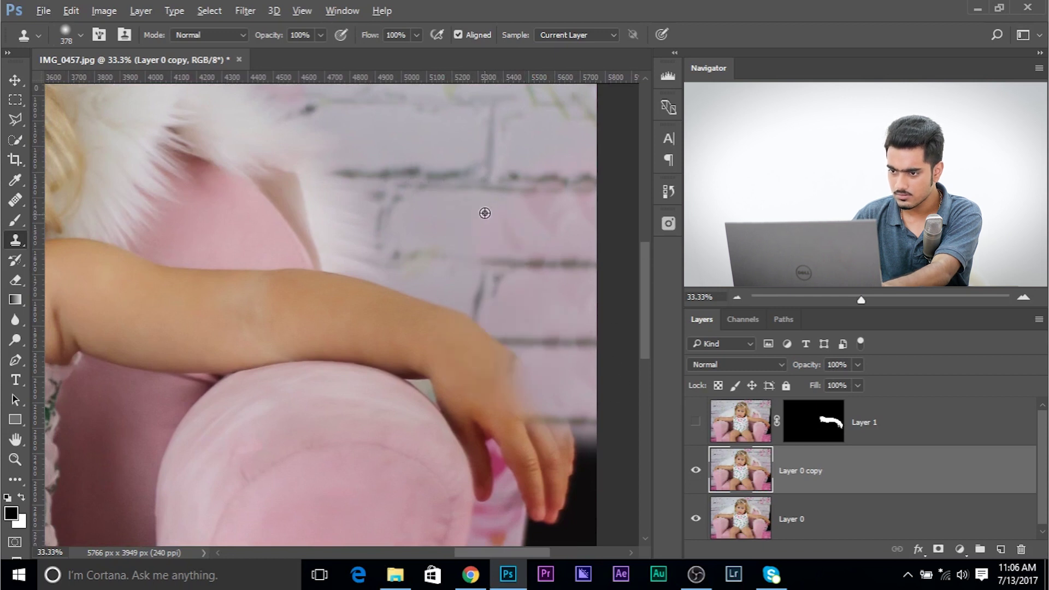
Sample the mortar line higher up, clone bricks over the wrist, and compare the result with Layer 1 shown and hidden
left_click(487, 180, "alt")
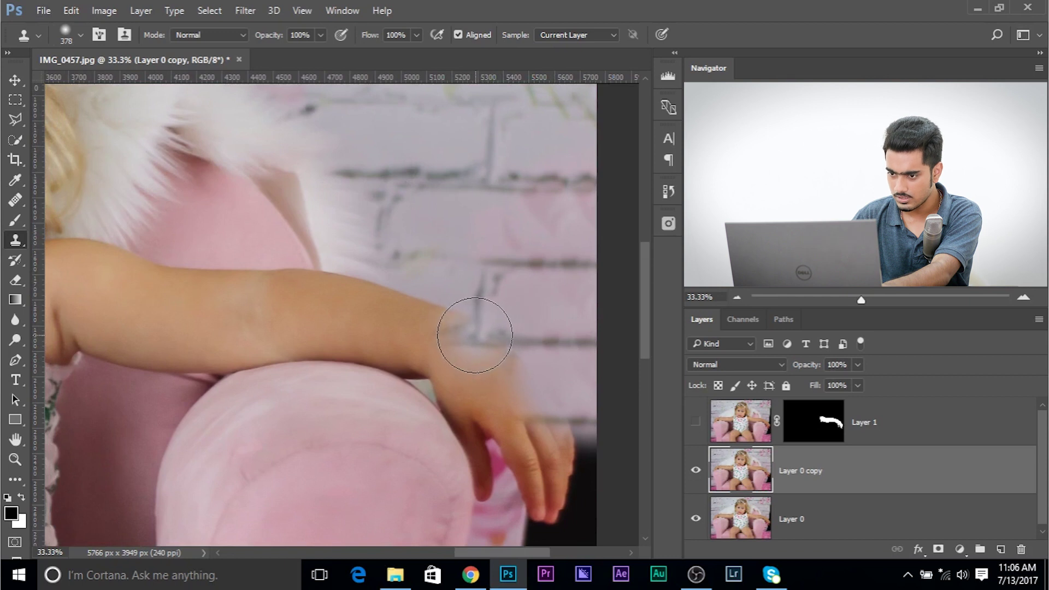
mouse_move(474, 337)
left_mouse_down()
mouse_move(451, 329)
mouse_move(542, 334)
left_mouse_up()
left_click_drag(561, 408, 558, 361)
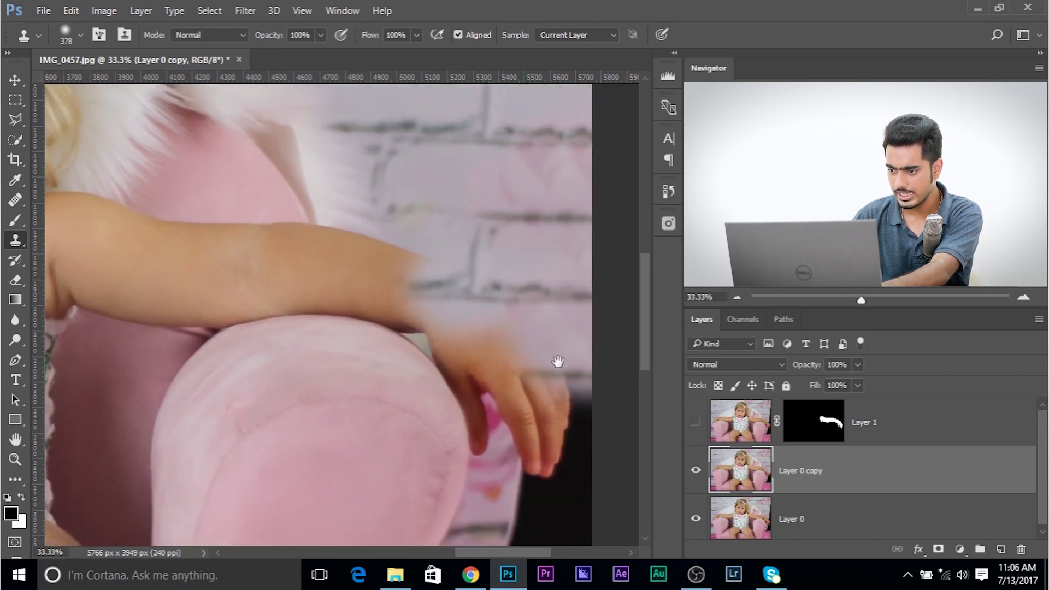
left_click(696, 424)
left_click(696, 424)
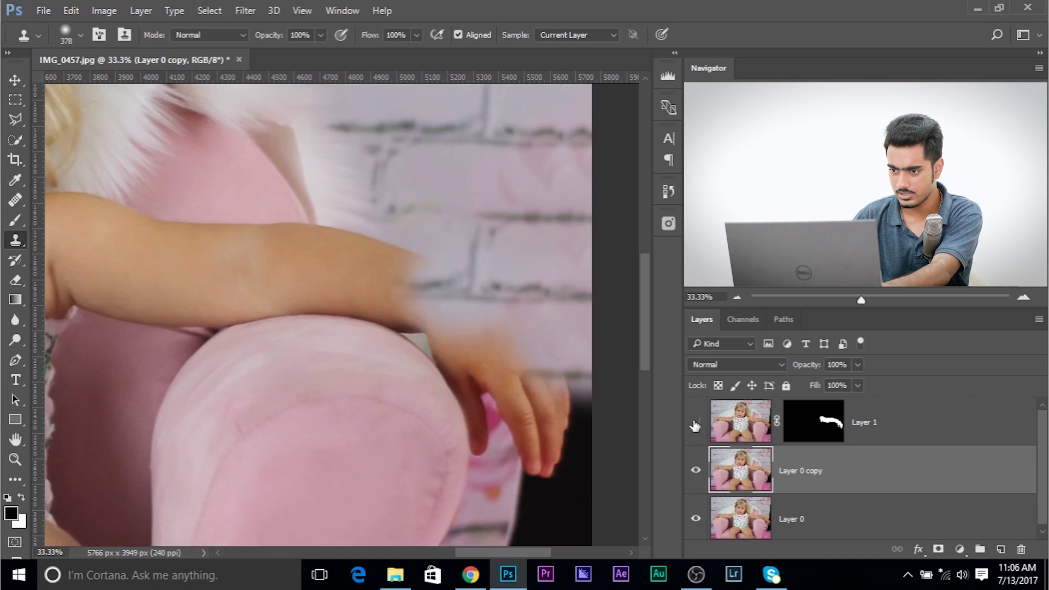
Select a rectangle of bricks in the photo's upper-left corner and copy it to a new layer
left_click_drag(468, 357, 462, 281)
left_click_drag(575, 425, 565, 339)
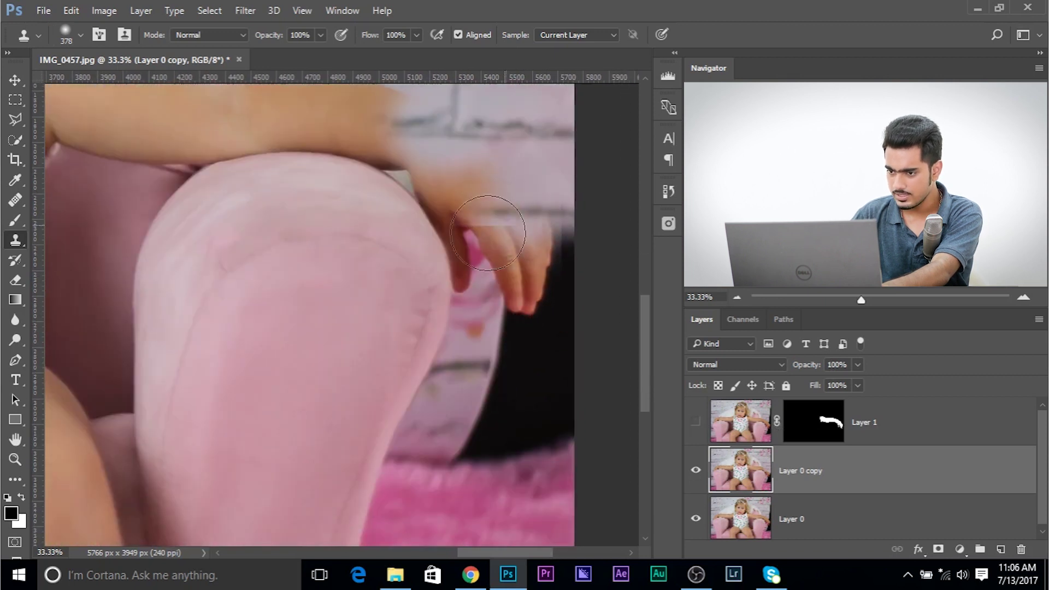
scroll(583, 505, "down", 3)
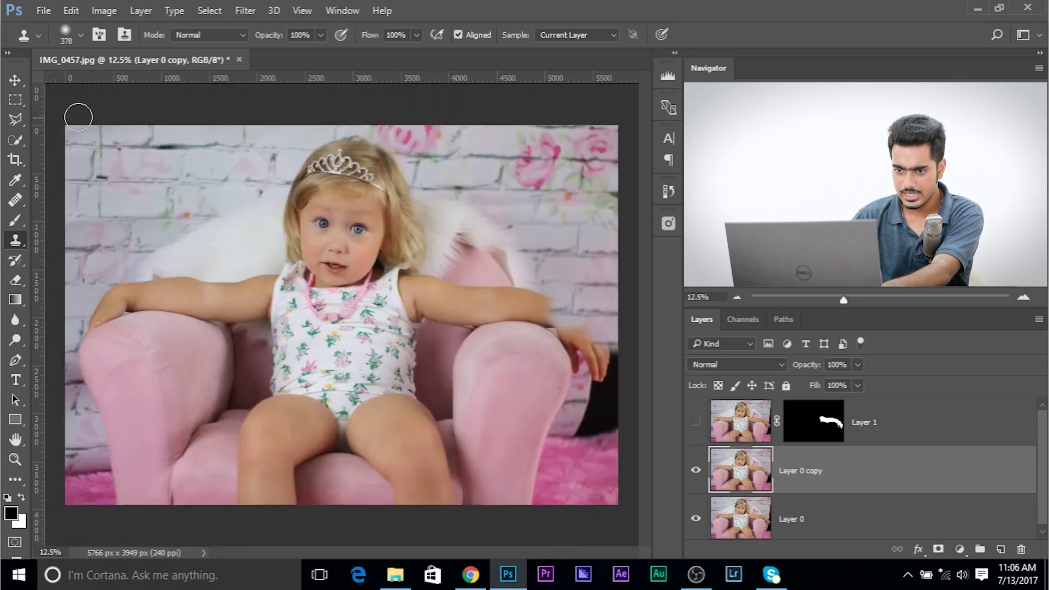
left_click(15, 99)
left_click(55, 102)
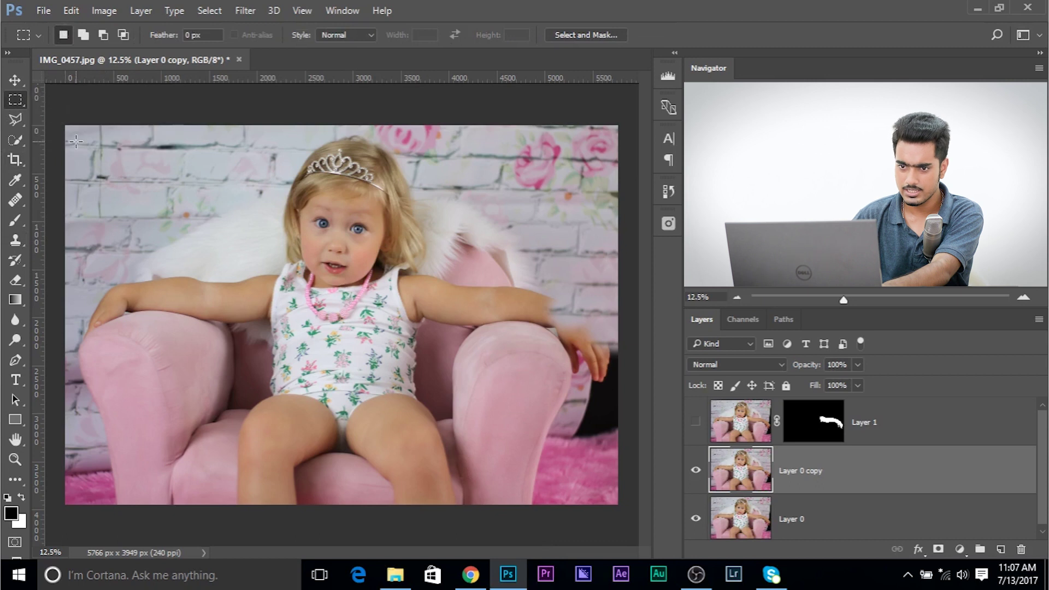
left_click_drag(61, 121, 141, 271)
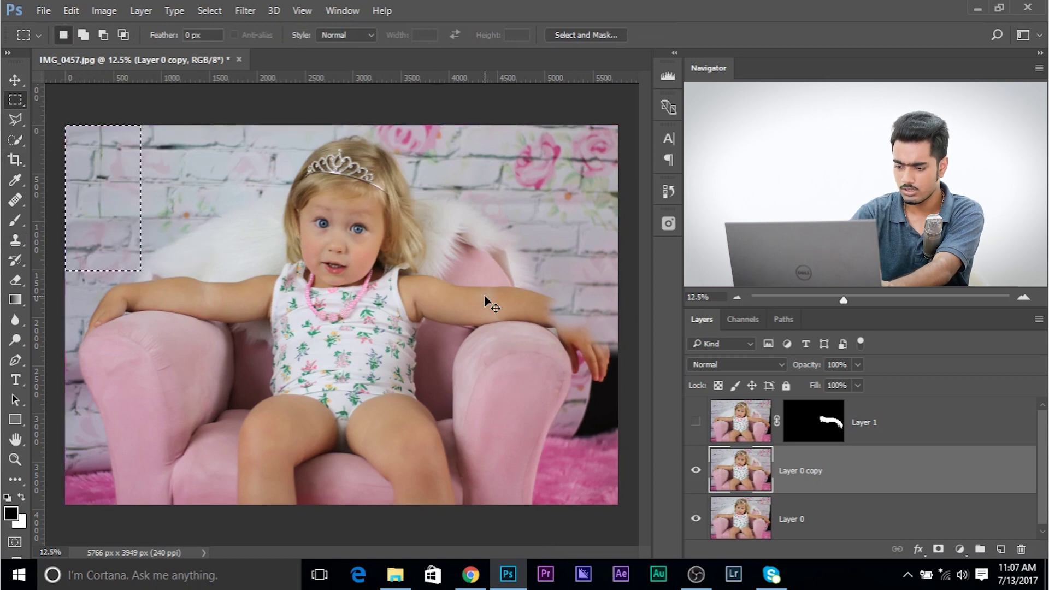
key("ctrl+j")
Move the copied brick patch over the black area beside the chair's armrest and reduce its opacity to 72%
left_click(12, 81)
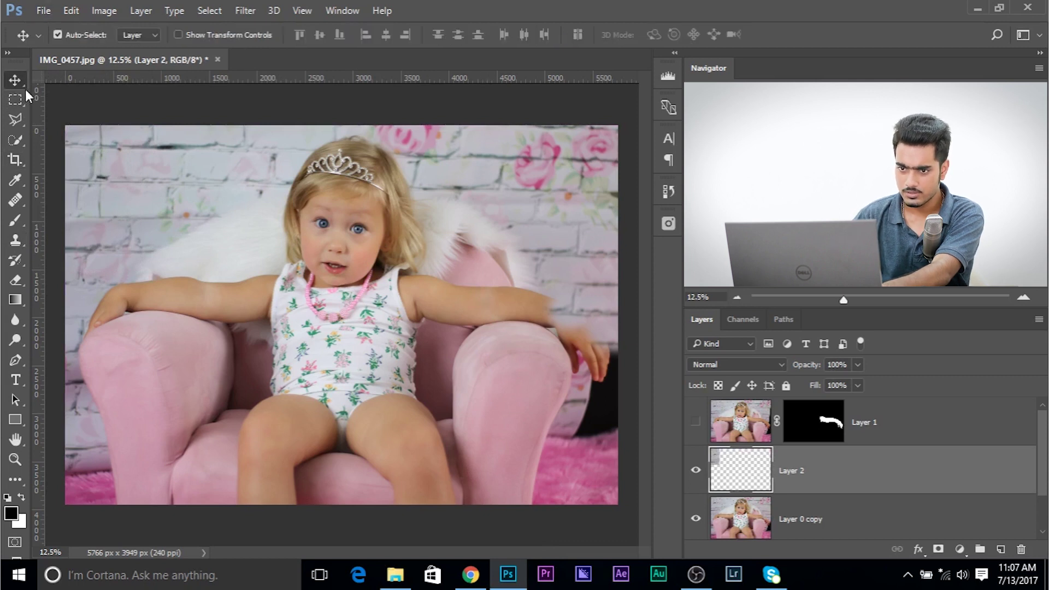
left_click_drag(139, 189, 598, 405)
key("ctrl+plus")
key("ctrl+plus")
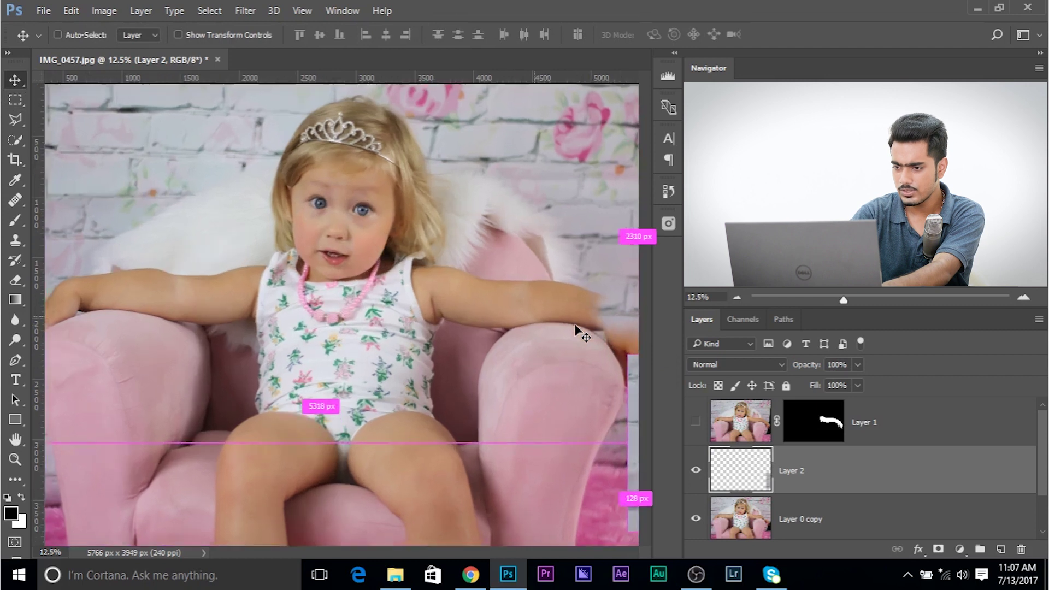
left_click_drag(415, 312, 82, 268)
left_click_drag(469, 454, 353, 364)
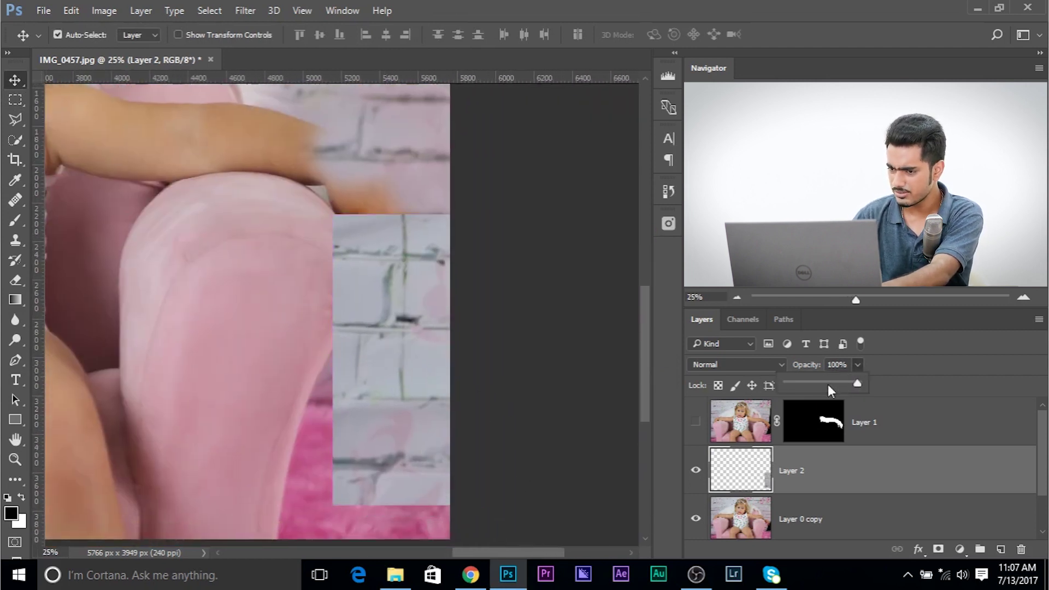
left_click_drag(828, 385, 839, 382)
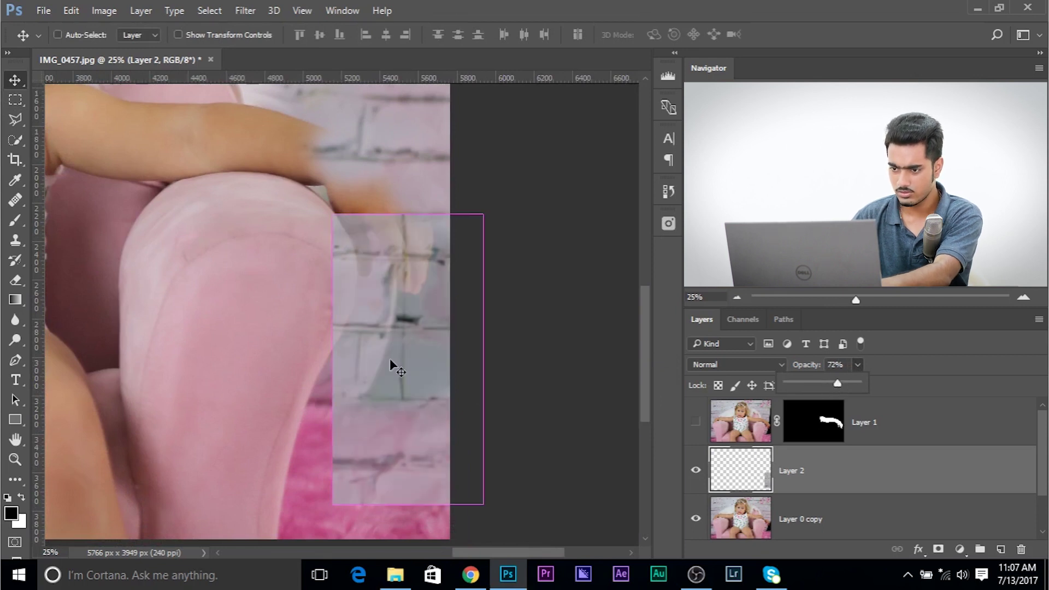
Warp the brick patch, pulling its upper-left corner down and bending its rows toward the backdrop's perspective
key("ctrl+t")
right_click(398, 295)
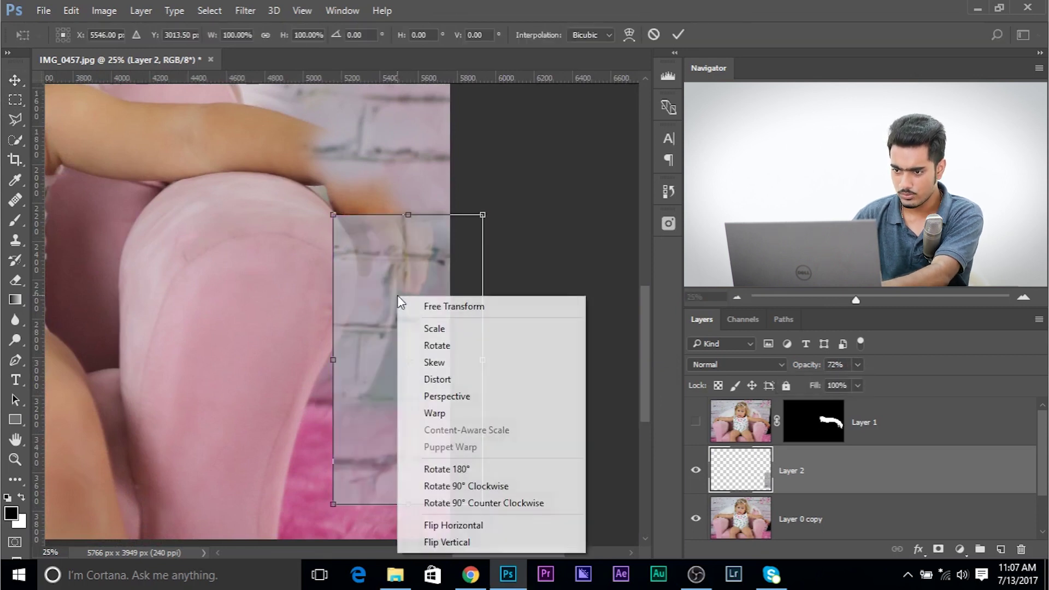
left_click(437, 413)
left_click_drag(334, 223, 450, 297)
left_click_drag(411, 386, 399, 380)
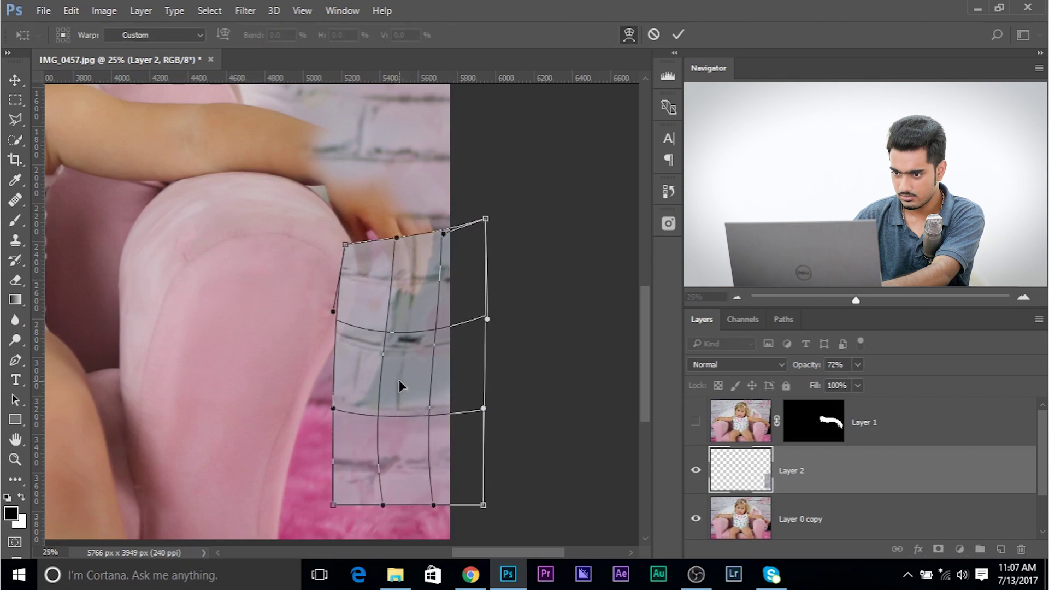
left_click_drag(421, 327, 409, 337)
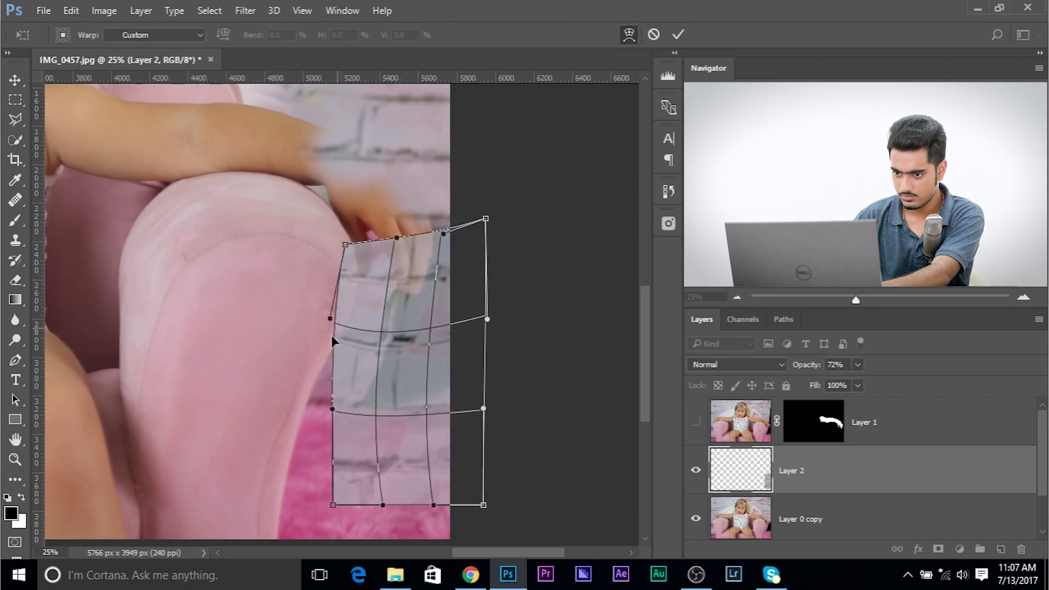
left_click_drag(331, 336, 331, 352)
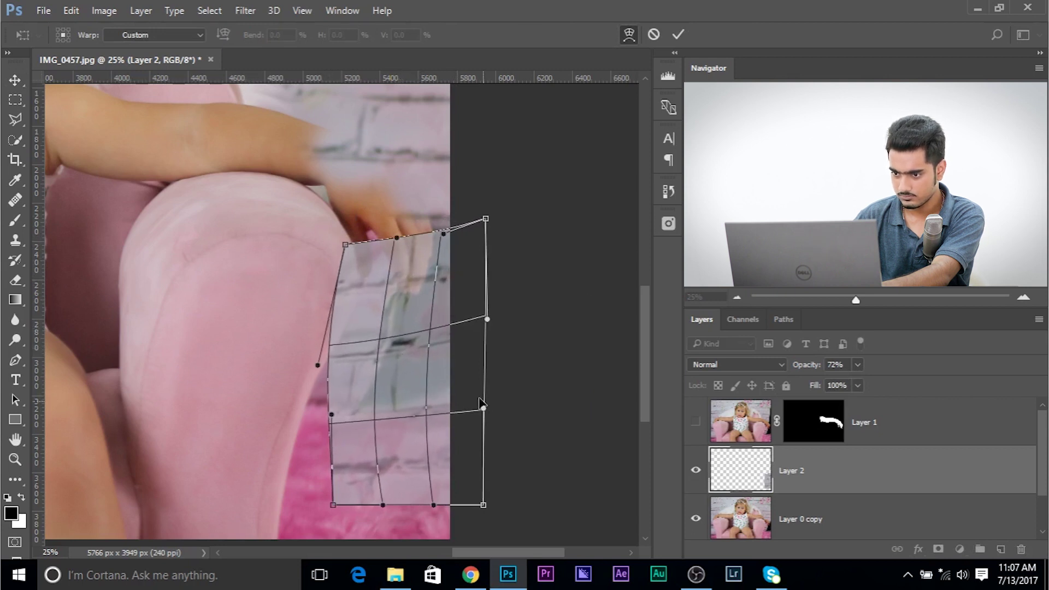
Refine the warp along the patch's sides and middle to line up the brick rows, and apply the transformation
left_click_drag(473, 390, 476, 400)
left_click_drag(413, 334, 427, 340)
left_click_drag(431, 293, 379, 310)
left_click_drag(330, 358, 332, 349)
left_click_drag(349, 424, 403, 436)
left_click_drag(478, 433, 481, 415)
left_click_drag(330, 418, 340, 414)
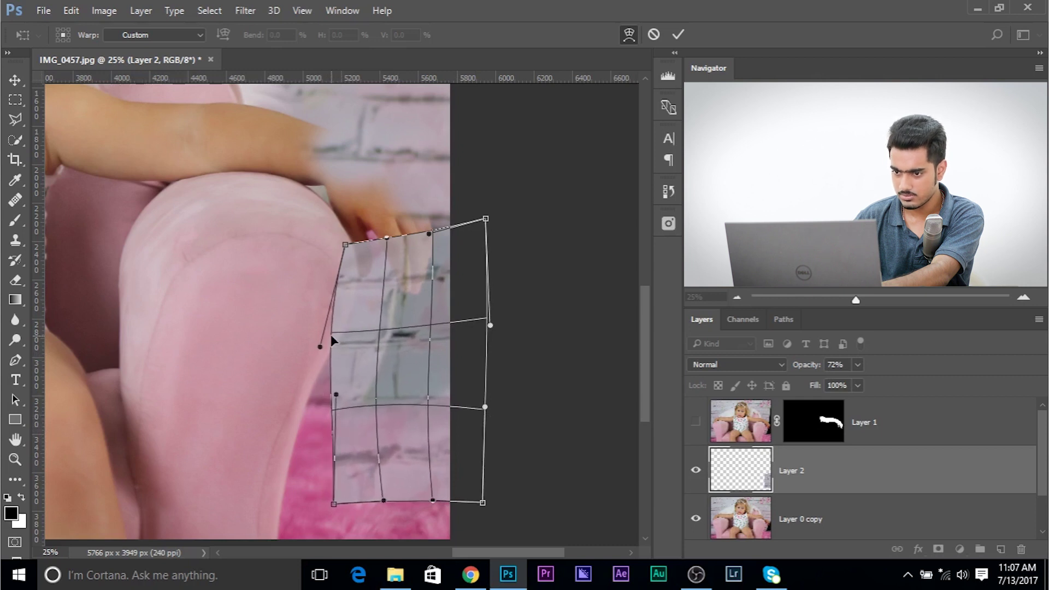
left_click_drag(332, 338, 337, 335)
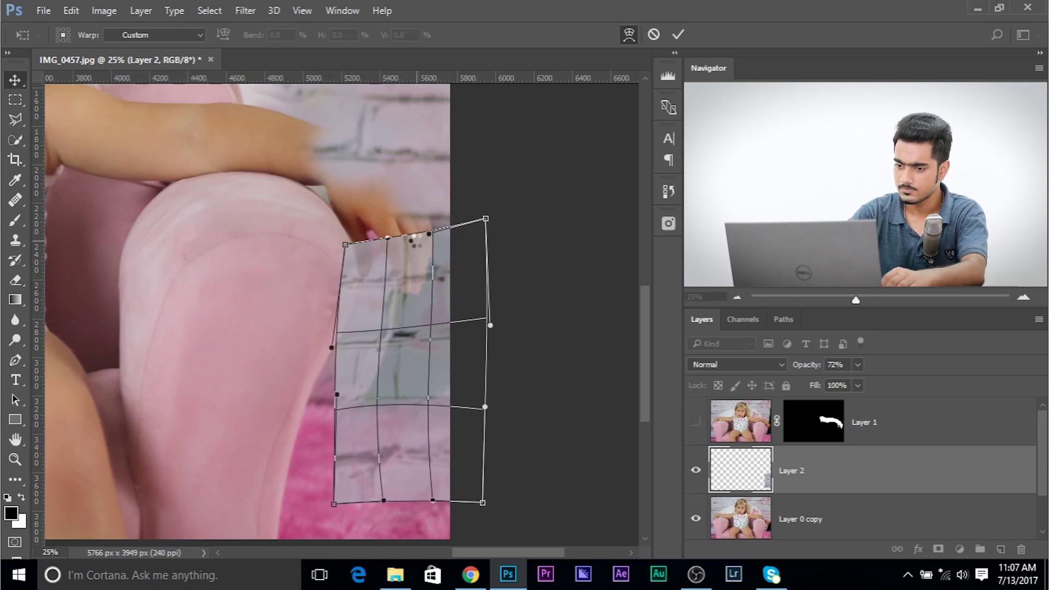
key("Return")
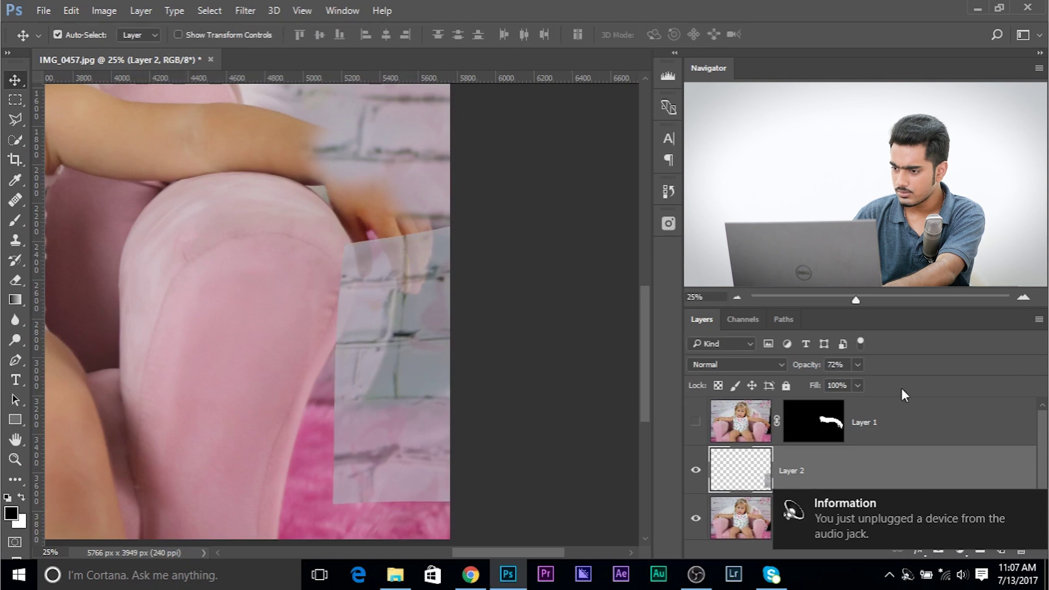
Restore Layer 2's opacity to 100% and add a white layer mask to it, with the Brush tool ready for masking
left_click_drag(858, 385, 882, 385)
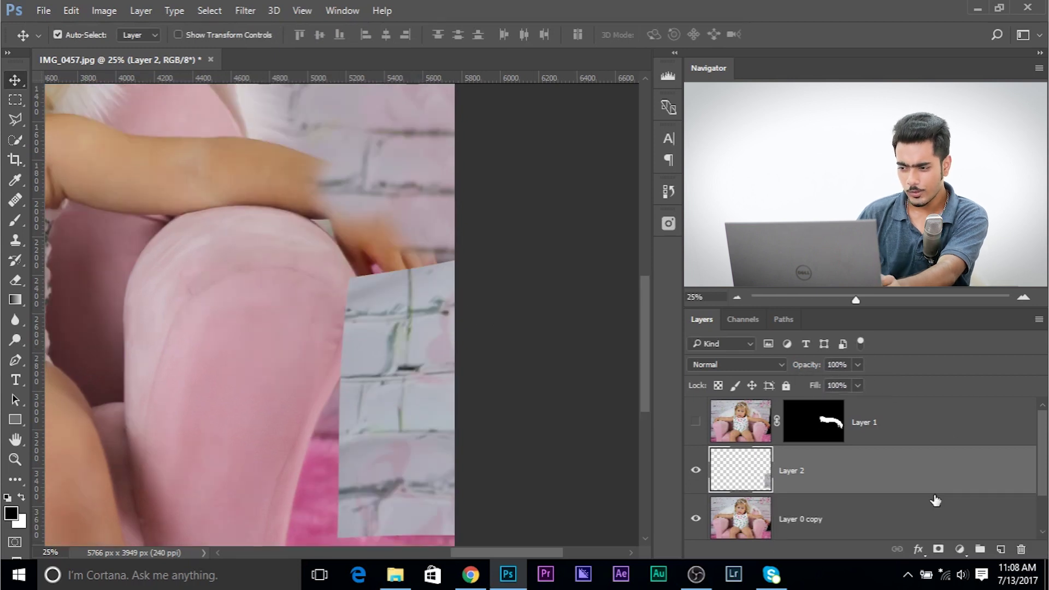
left_click(939, 549)
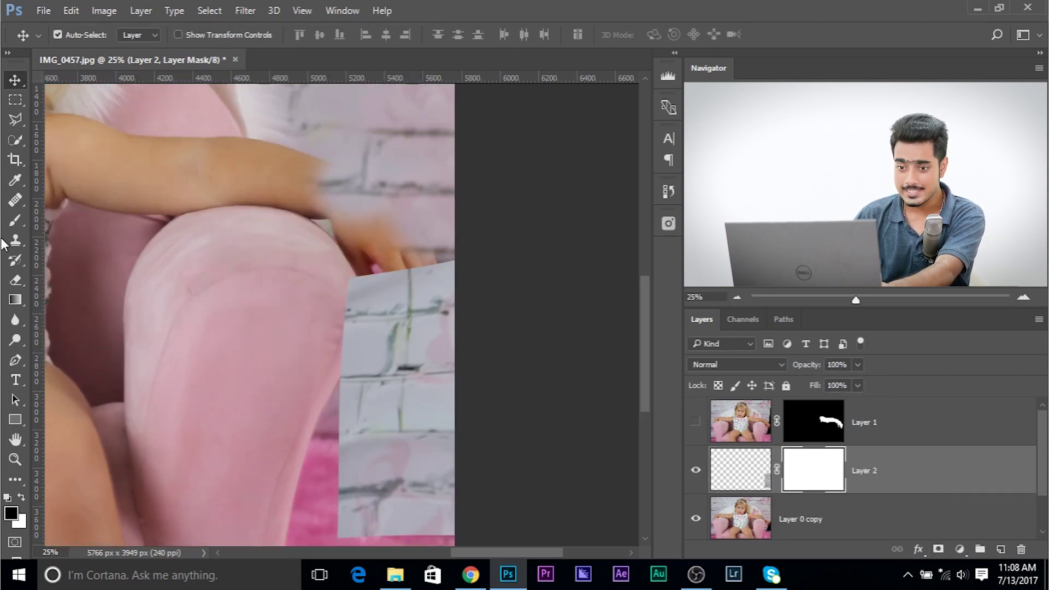
left_click(13, 222)
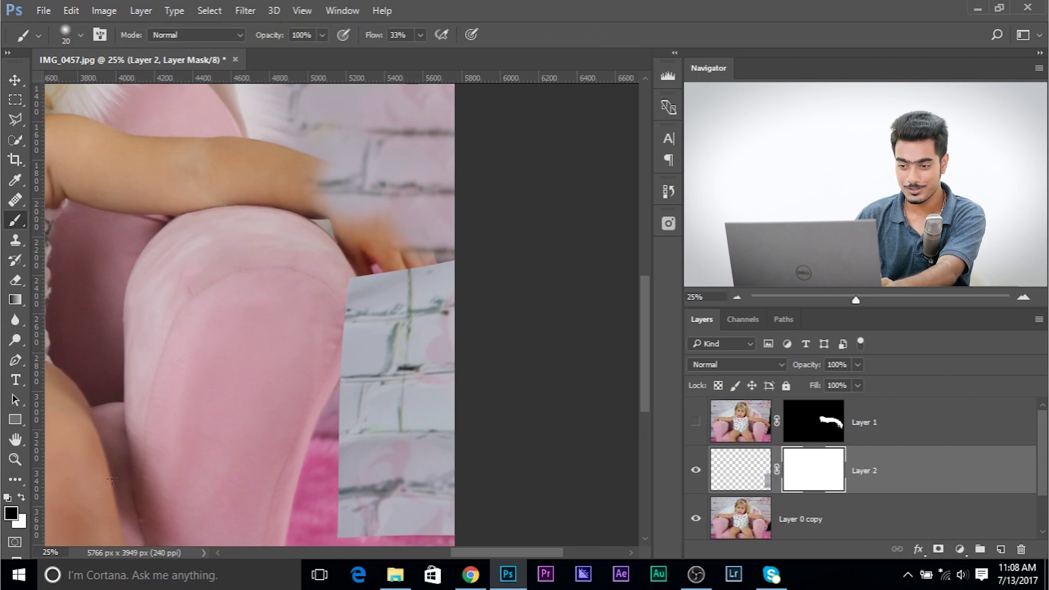
Set the brush flow to 31% and paint black on Layer 2's mask to blend the patch into the hand, armrest and pink rug
mouse_move(209, 327)
left_mouse_down()
mouse_move(264, 337)
mouse_move(236, 208)
left_mouse_up()
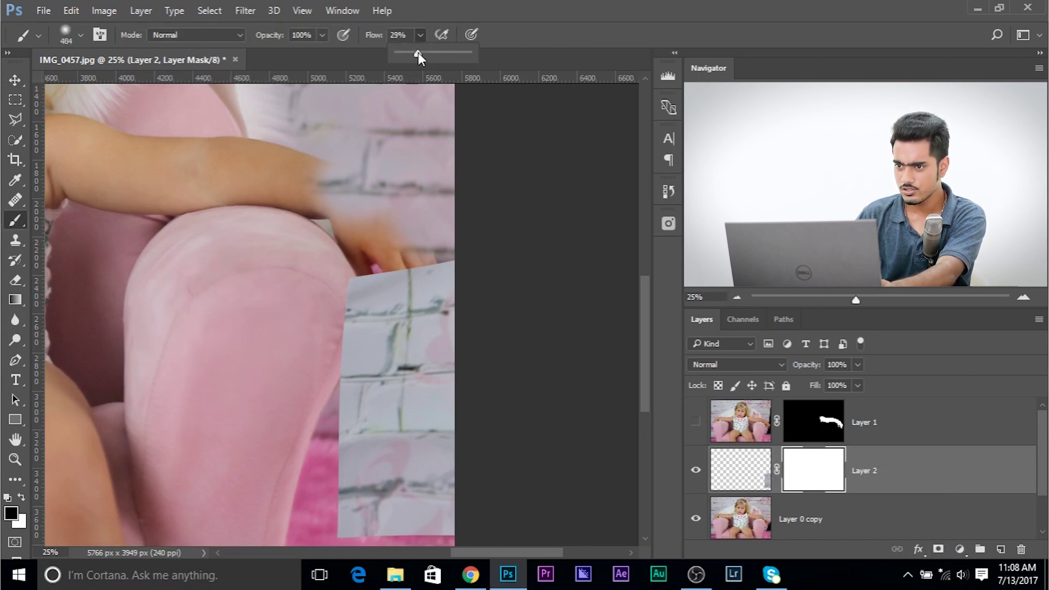
left_click_drag(418, 53, 419, 52)
left_click(523, 25)
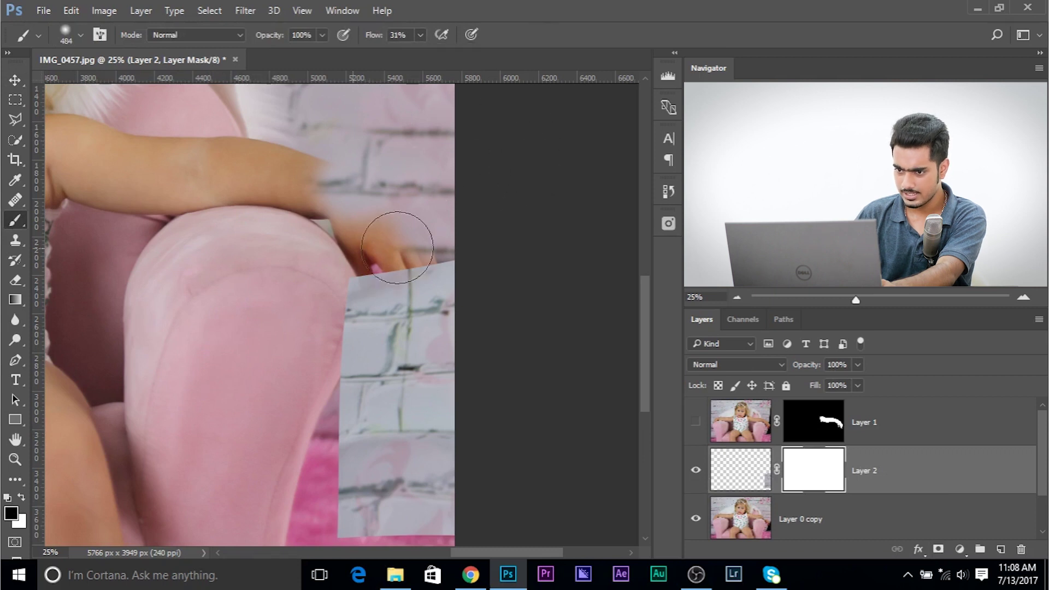
mouse_move(397, 248)
left_mouse_down()
mouse_move(437, 225)
mouse_move(439, 245)
mouse_move(325, 288)
mouse_move(353, 276)
mouse_move(314, 360)
mouse_move(331, 378)
left_mouse_up()
mouse_move(321, 445)
left_mouse_down()
mouse_move(316, 375)
mouse_move(305, 401)
mouse_move(481, 527)
mouse_move(336, 528)
mouse_move(290, 516)
mouse_move(378, 512)
mouse_move(374, 494)
mouse_move(309, 479)
mouse_move(445, 481)
mouse_move(310, 494)
left_mouse_up()
Select Layer 2's image instead of its mask and move the brick patch up a little toward the backdrop's brick rows
left_click(761, 457)
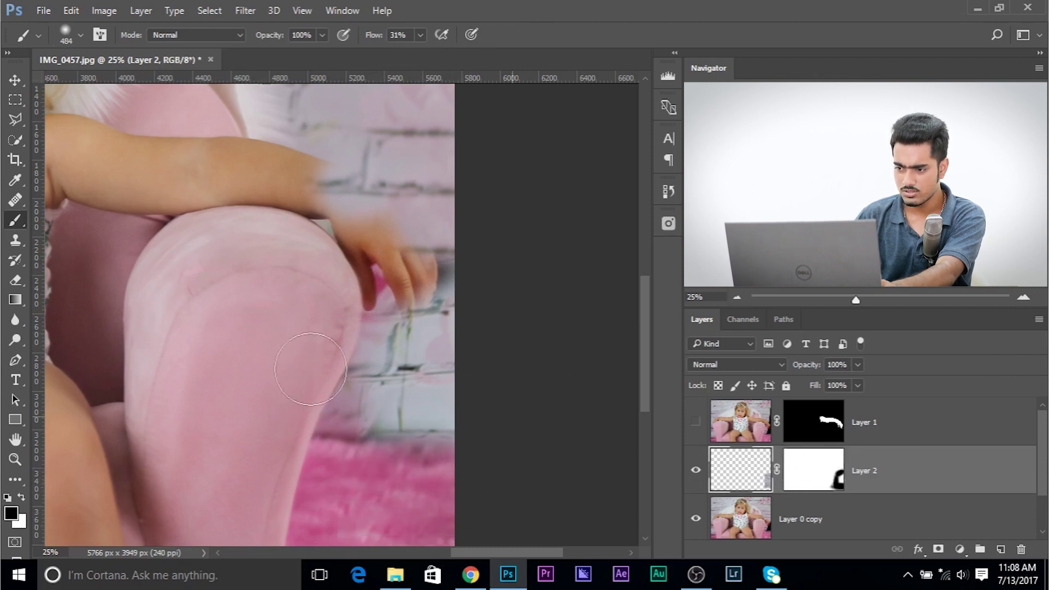
key("v")
left_click_drag(435, 342, 435, 306)
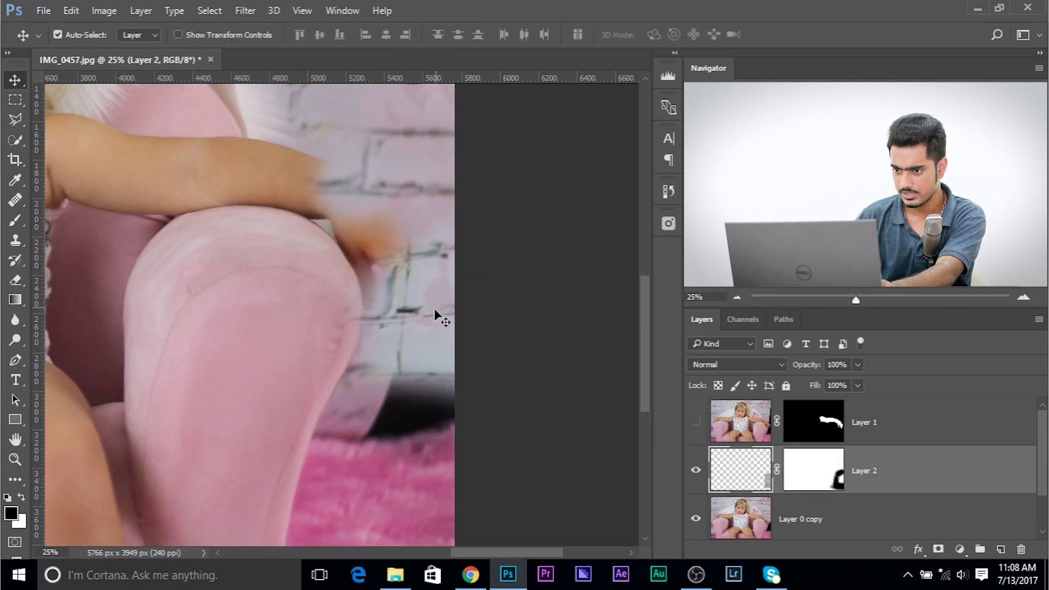
Warp the brick patch so its mortar lines follow the backdrop's rows beside the armrest, and apply the transformation
key("ctrl+t")
right_click(427, 268)
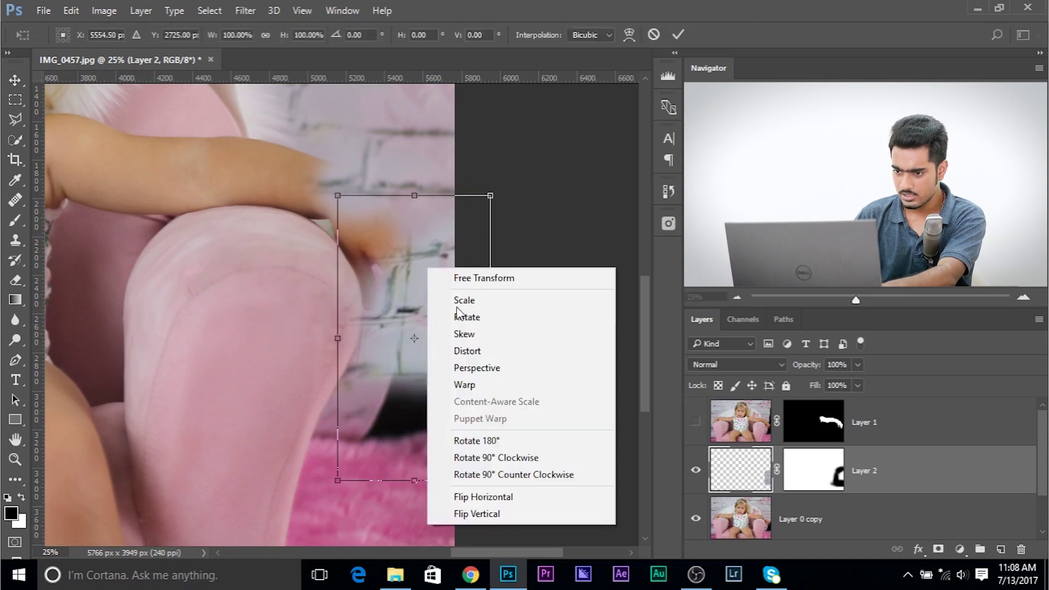
left_click(464, 385)
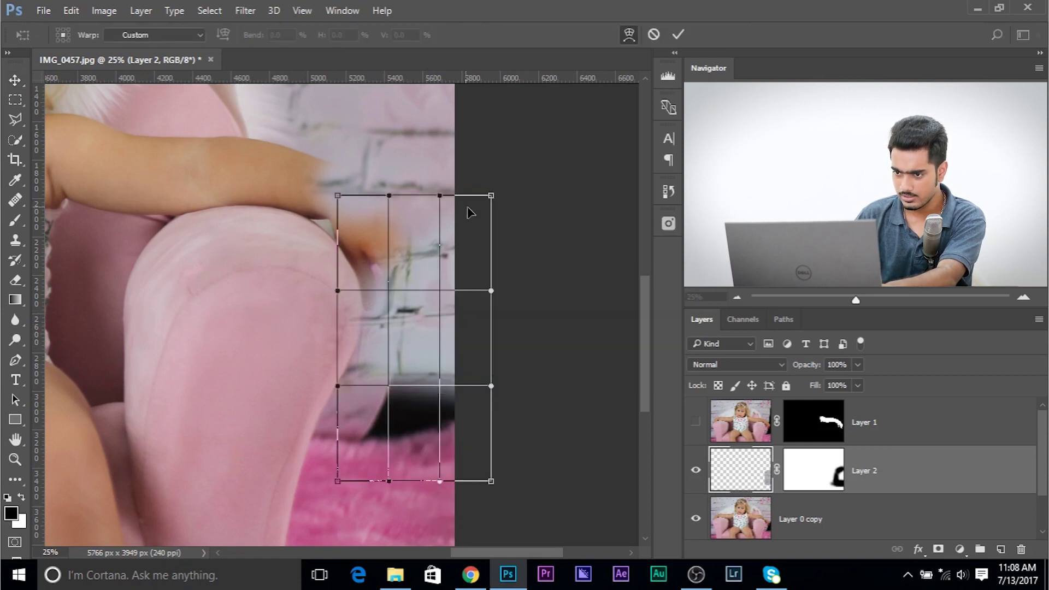
left_click_drag(470, 211, 459, 235)
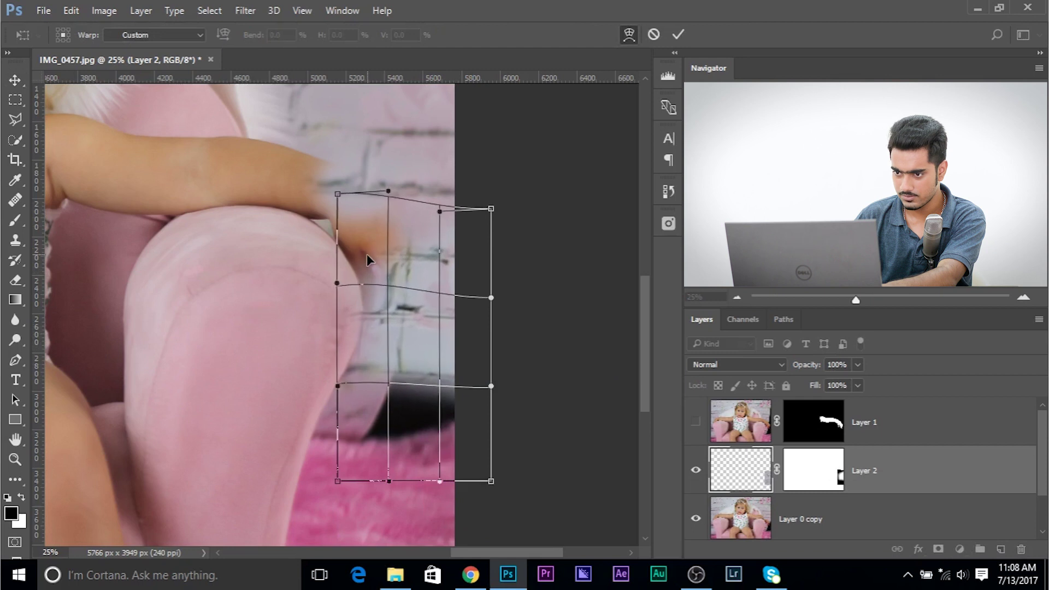
left_click_drag(367, 253, 344, 363)
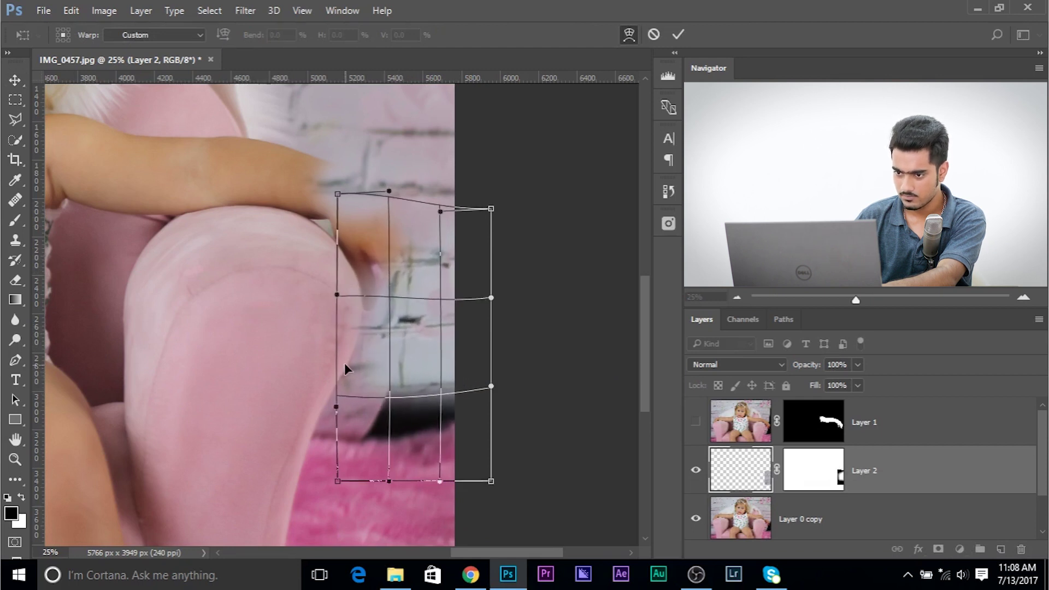
key("Return")
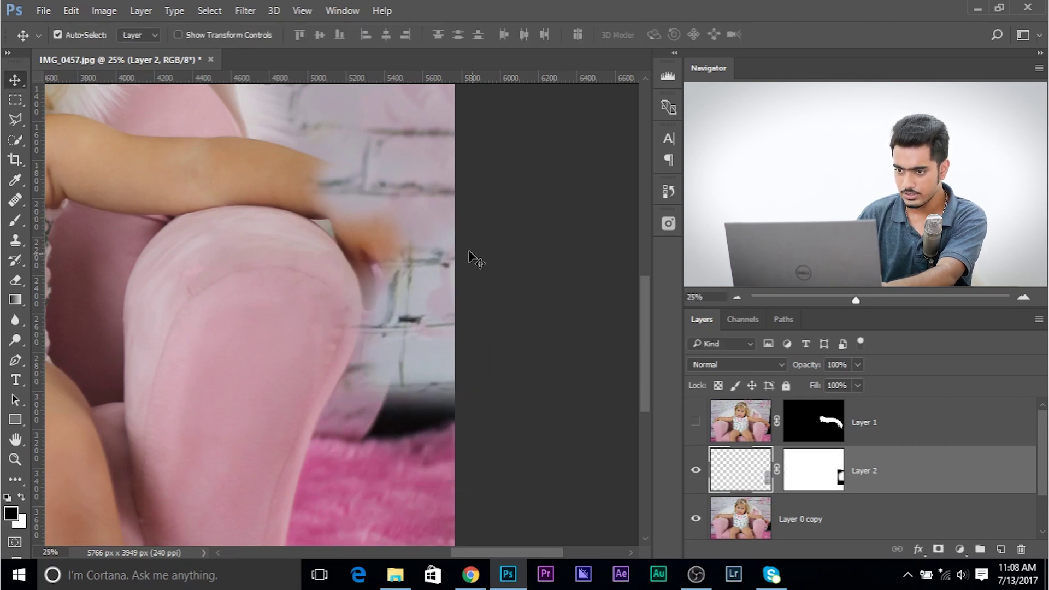
Paint white on Layer 2's mask to cover the remaining black area with bricks, and soften the patch's lower edge in black
left_click(818, 480)
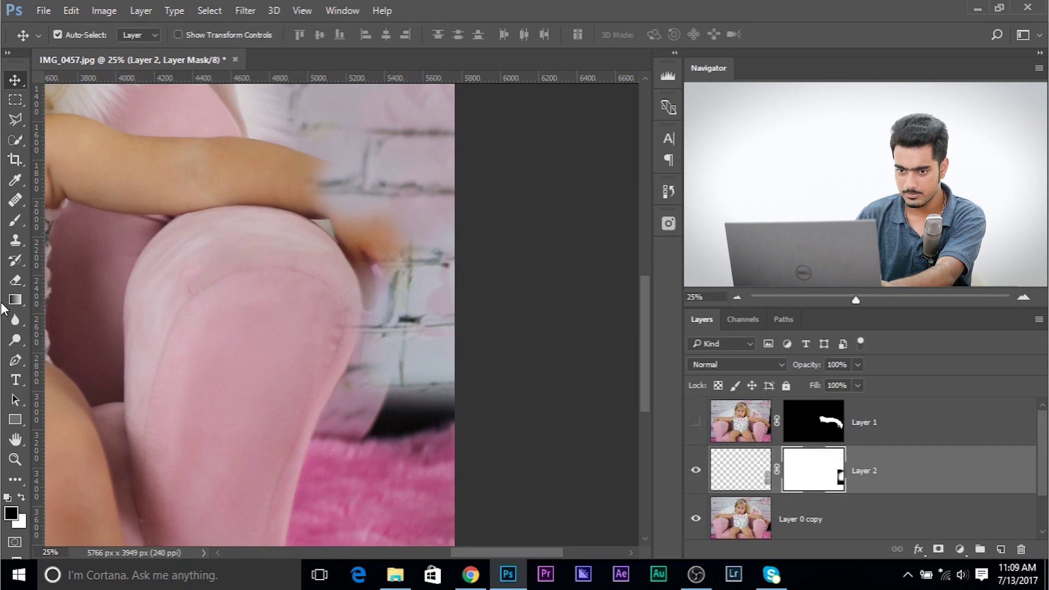
left_click(15, 220)
key("x")
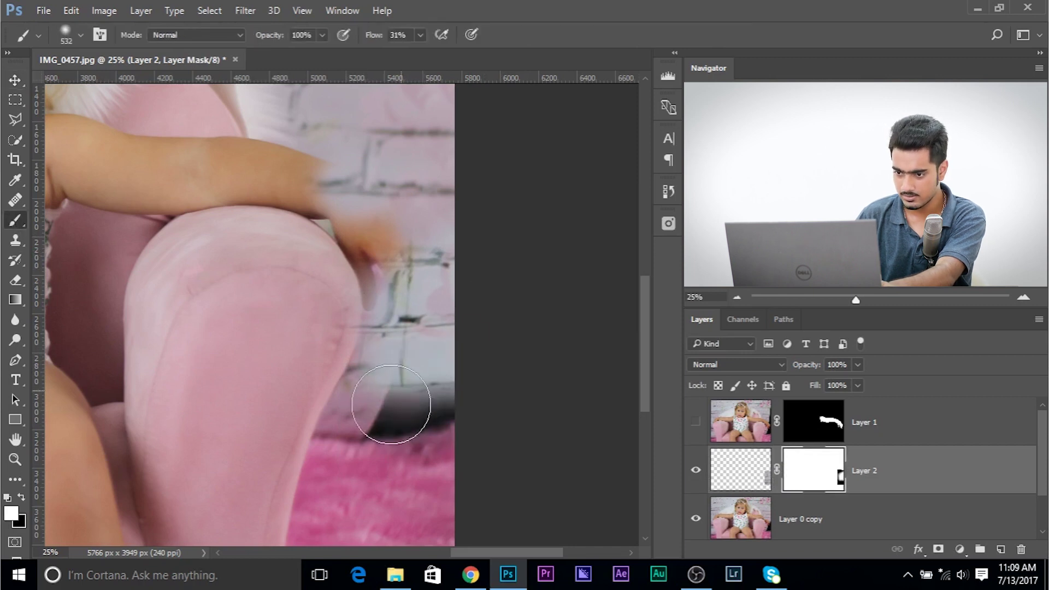
mouse_move(391, 404)
left_mouse_down()
mouse_move(416, 398)
mouse_move(414, 413)
mouse_move(461, 378)
mouse_move(417, 403)
left_mouse_up()
right_click(355, 458, "alt")
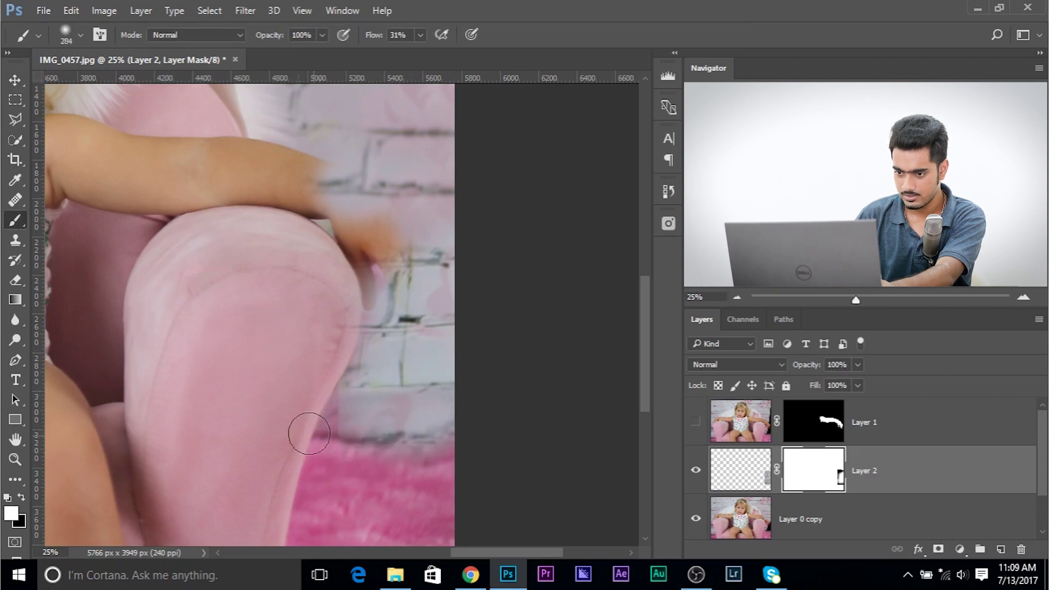
key("x")
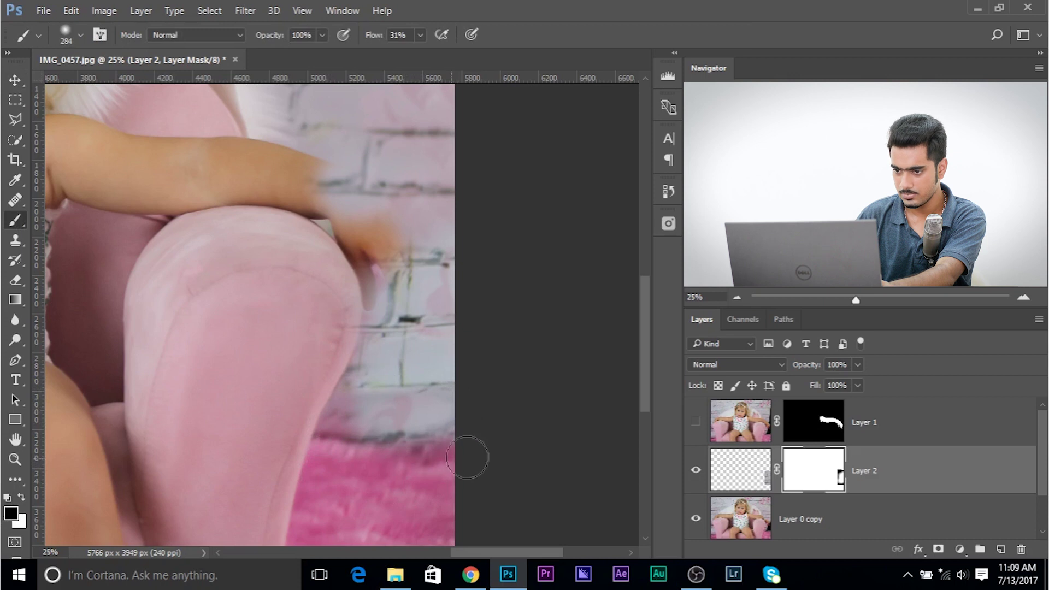
Add a Curves adjustment above Layer 2, clip it to that layer, and lower the RGB midtones to darken the patch slightly
scroll(311, 279, "up", 2)
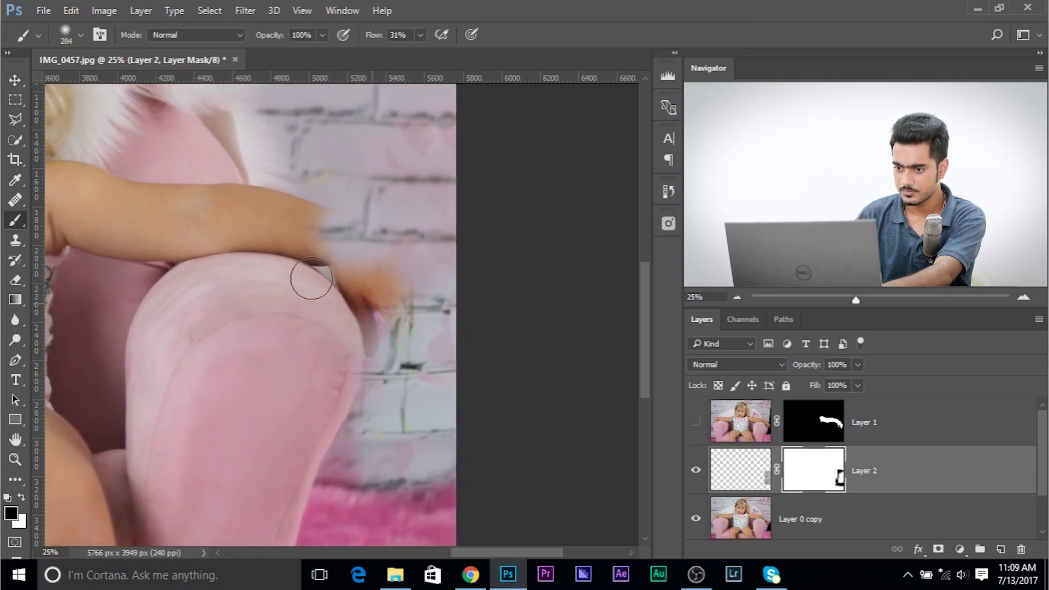
key("ctrl+minus")
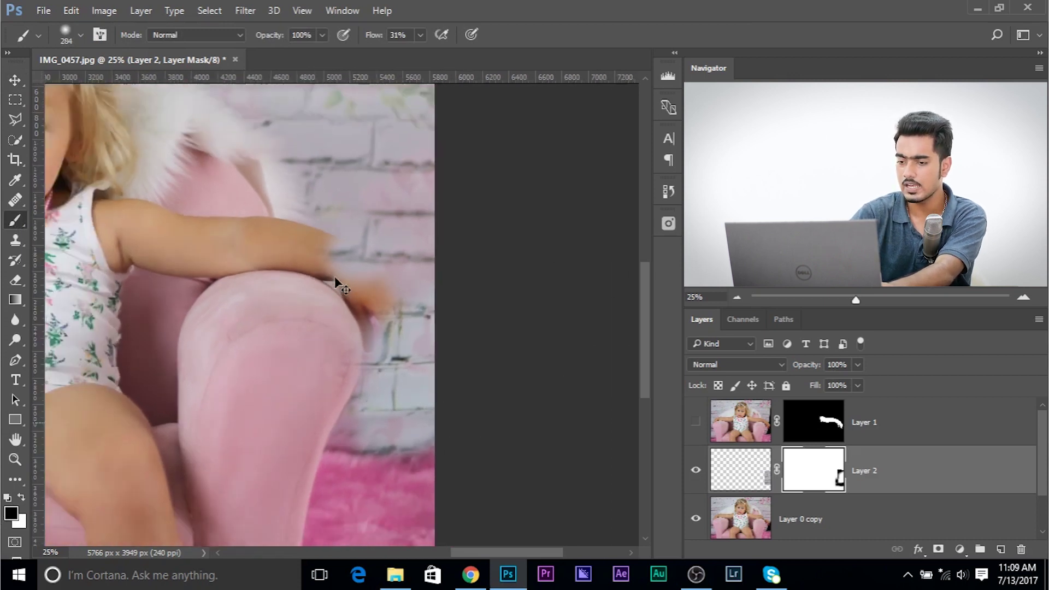
key("ctrl+minus")
left_click(960, 549)
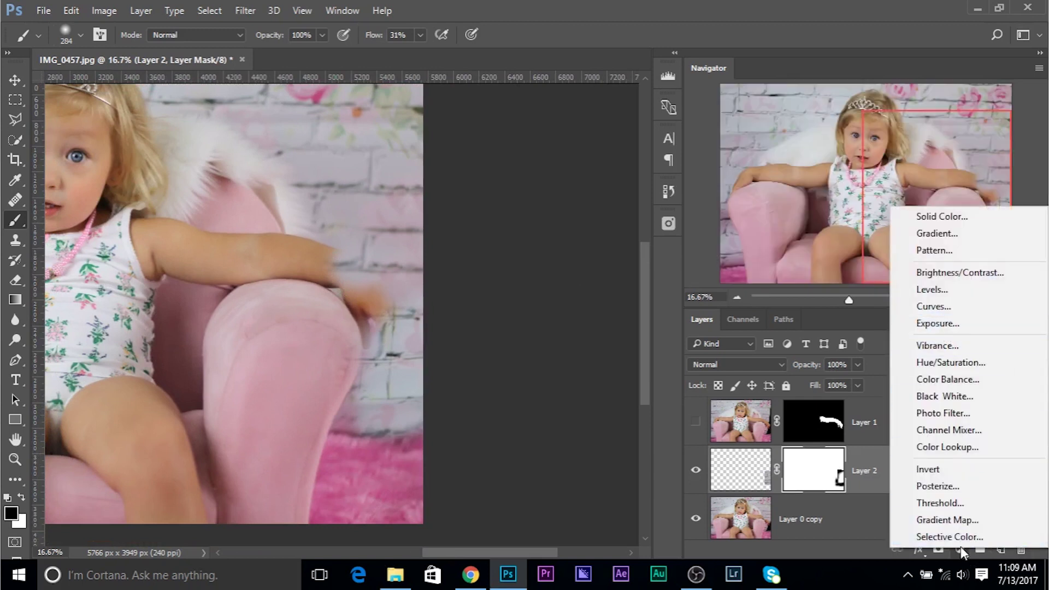
left_click(949, 306)
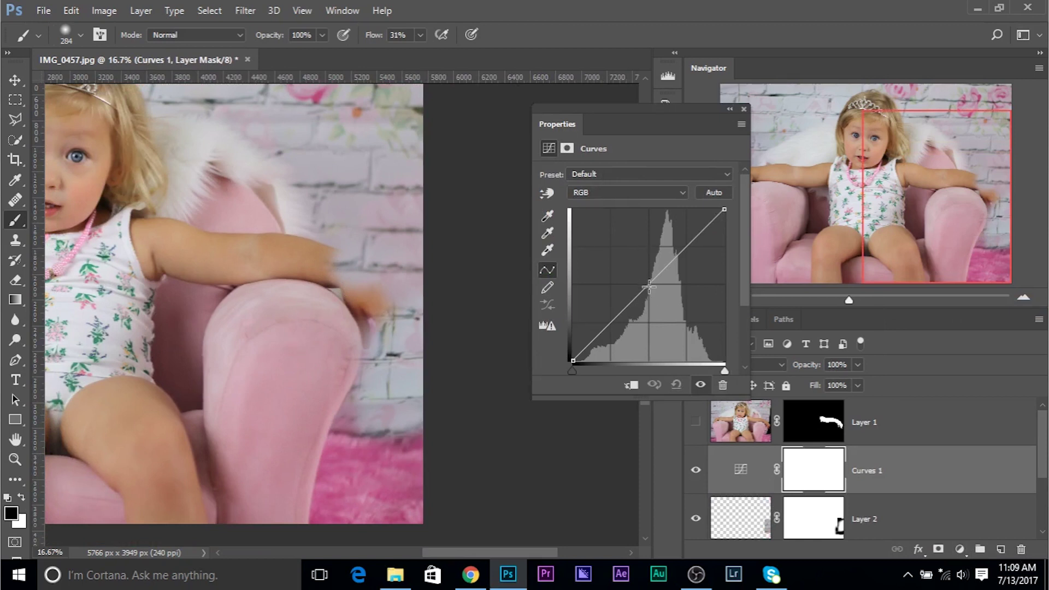
left_click_drag(650, 284, 658, 292)
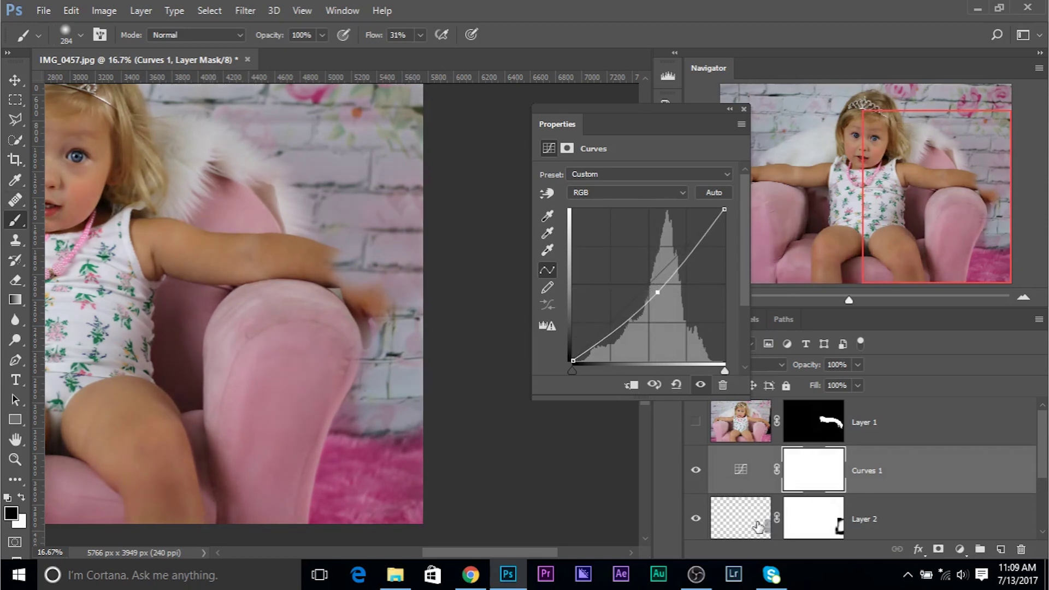
left_click(632, 386)
left_click_drag(656, 294, 653, 295)
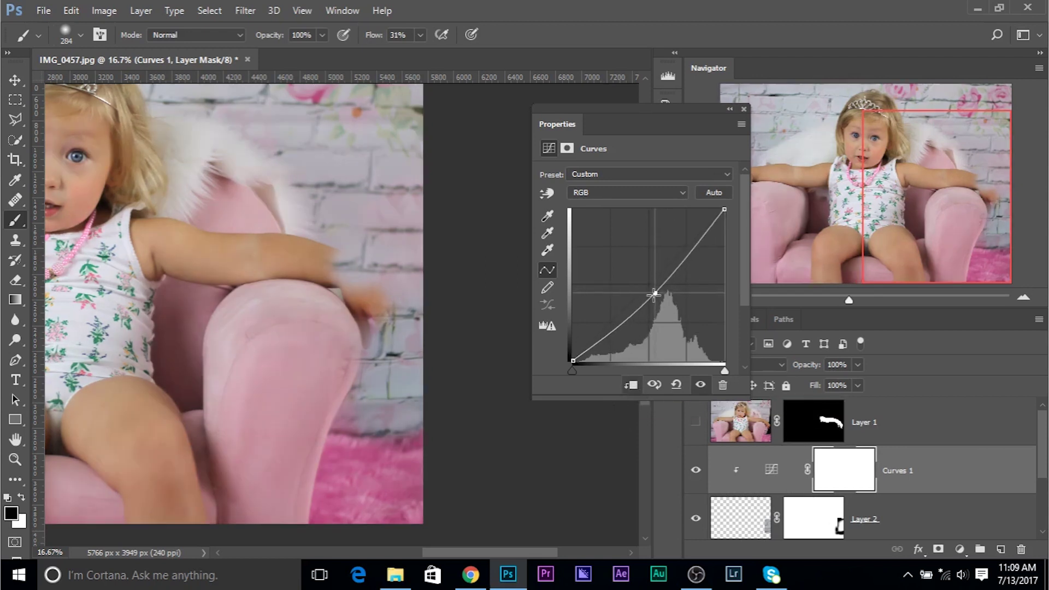
Raise the midtones of the Curves adjustment's Red and Blue channels slightly and make Layer 1 visible again
left_click(615, 193)
left_click(621, 207)
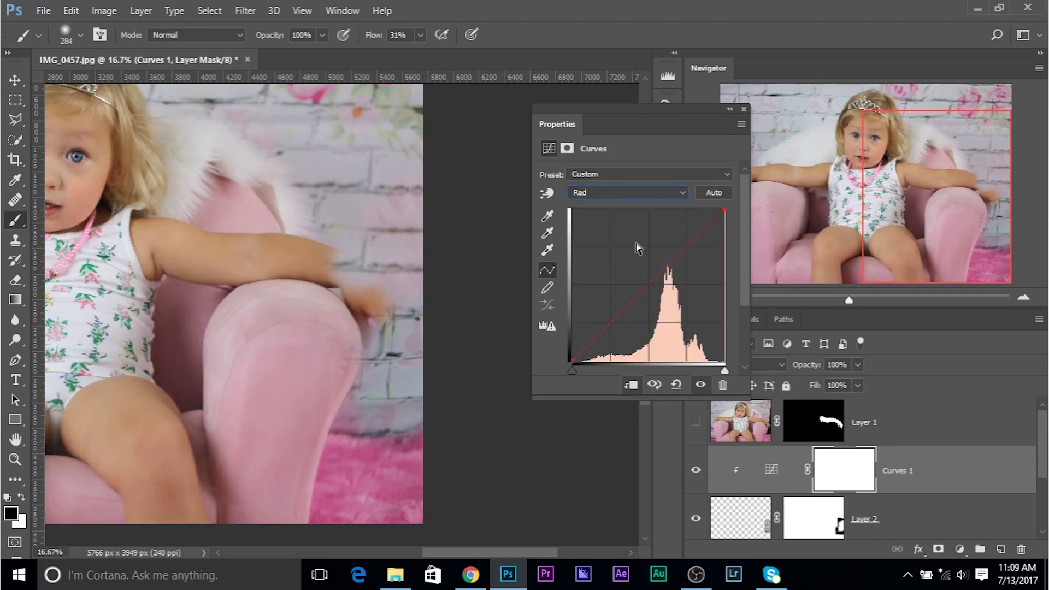
left_click_drag(649, 284, 645, 280)
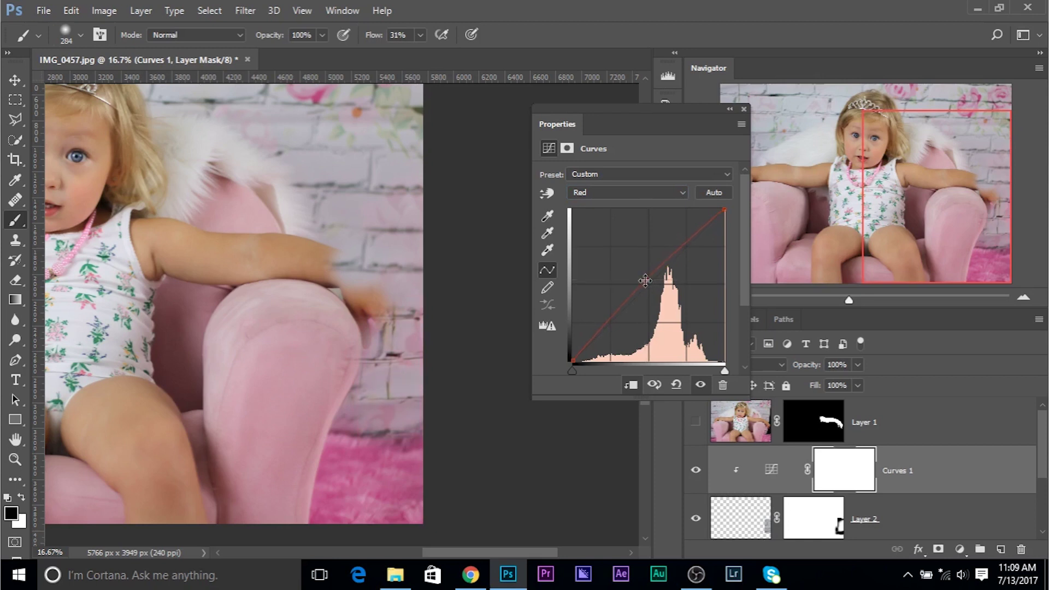
left_click(611, 192)
left_click(611, 231)
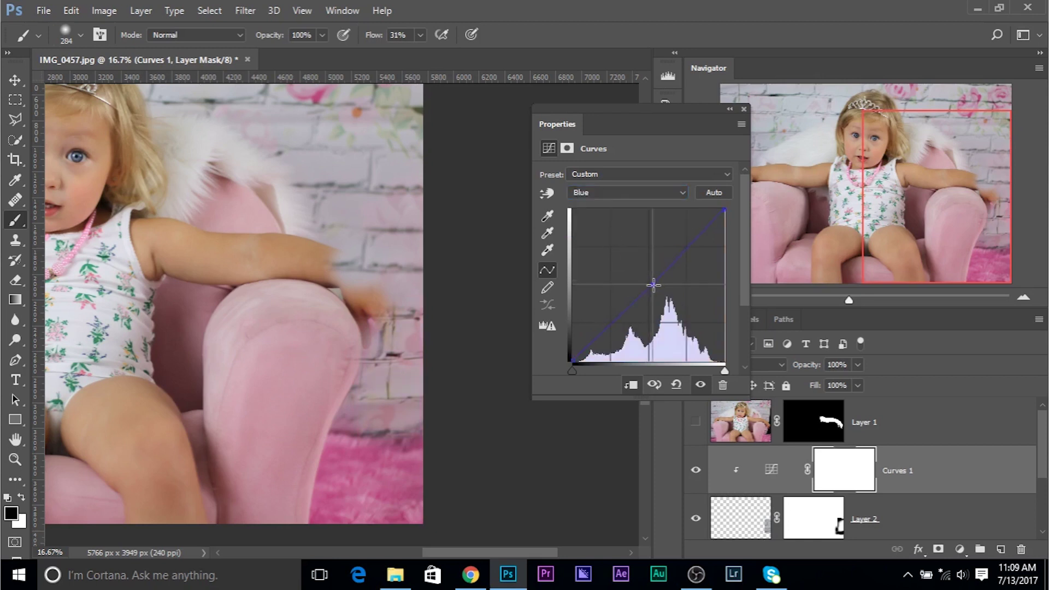
left_click_drag(653, 285, 650, 281)
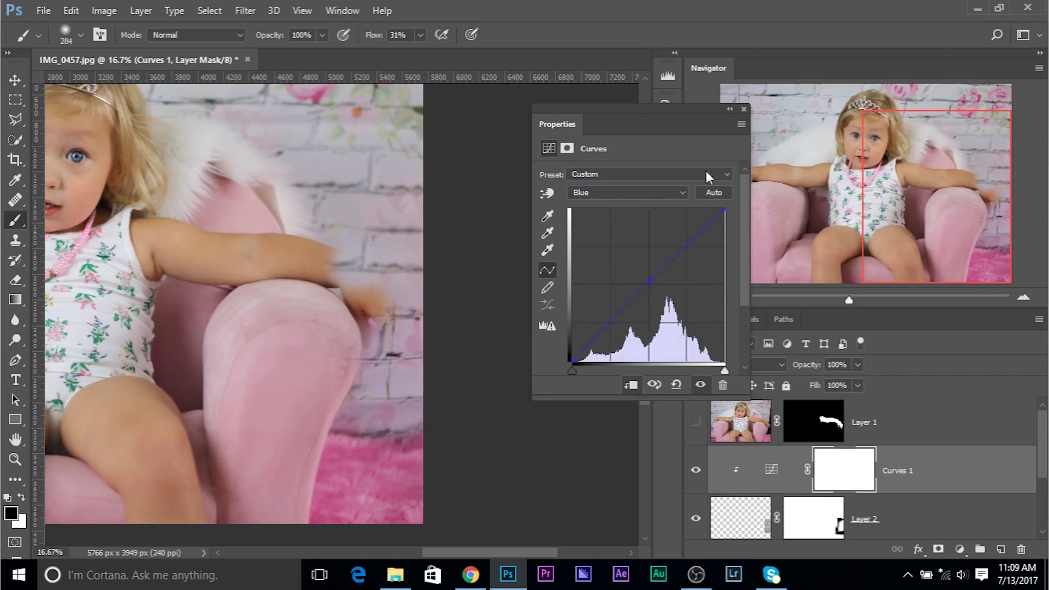
left_click(744, 109)
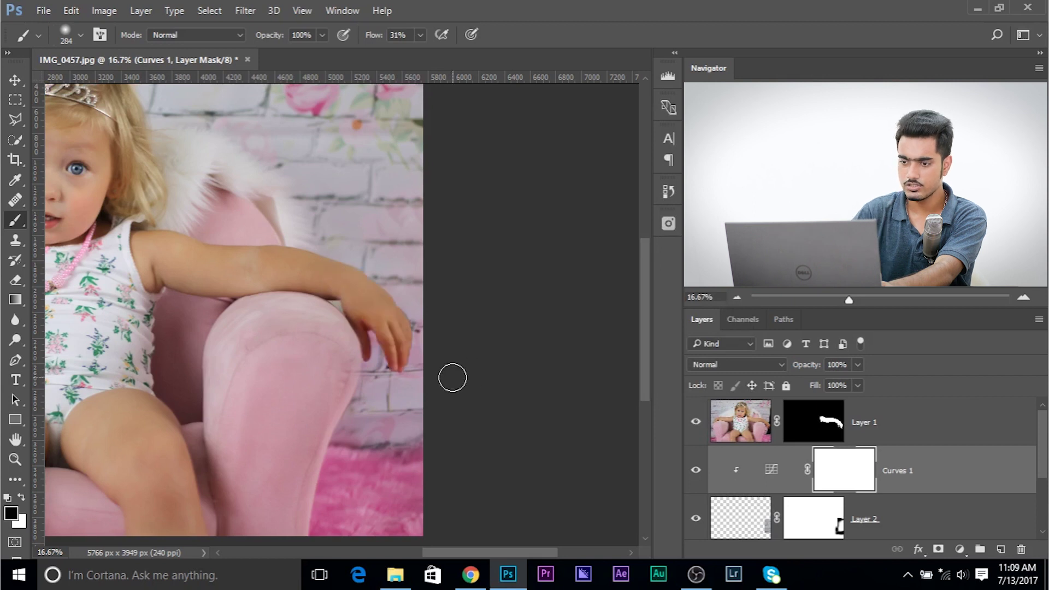
Paint black on Layer 2's mask with a 200 px brush to clear the brick overlap from the armrest's edge below the hand
scroll(452, 383, "up", 3)
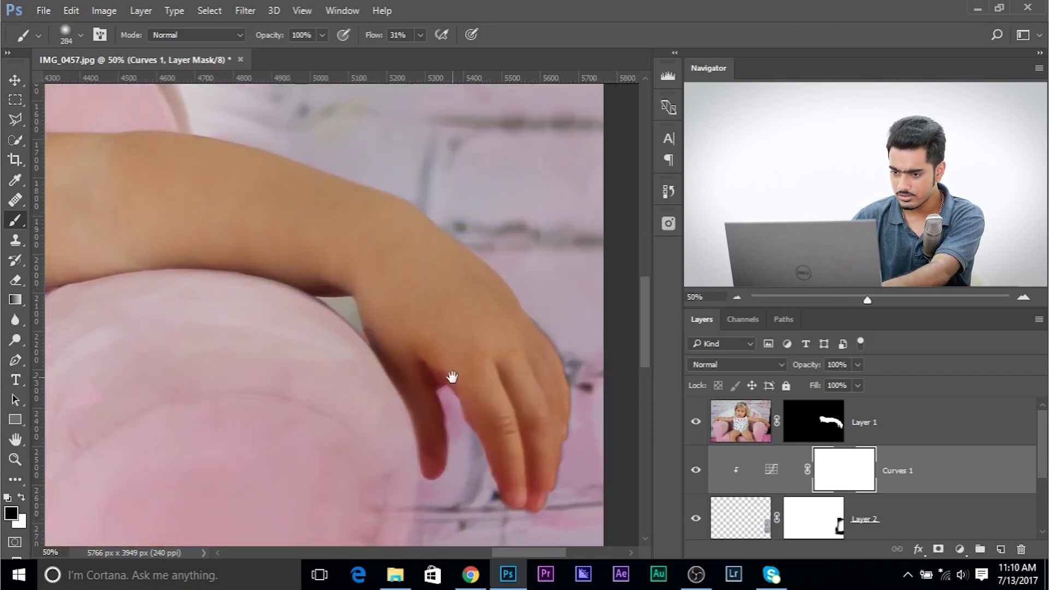
left_click_drag(521, 455, 424, 250)
left_click_drag(402, 378, 412, 305)
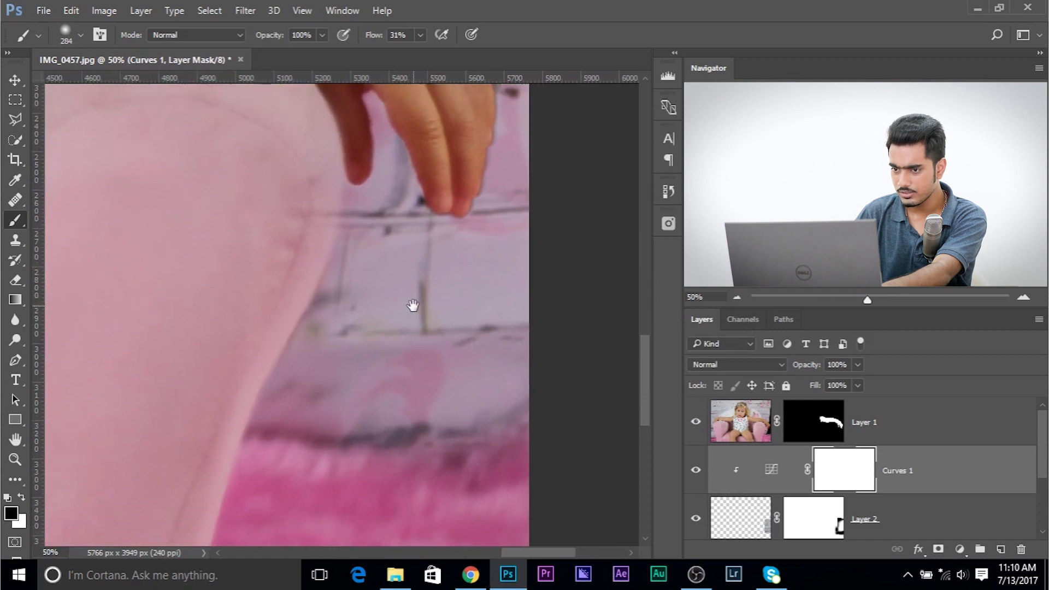
left_click(836, 523)
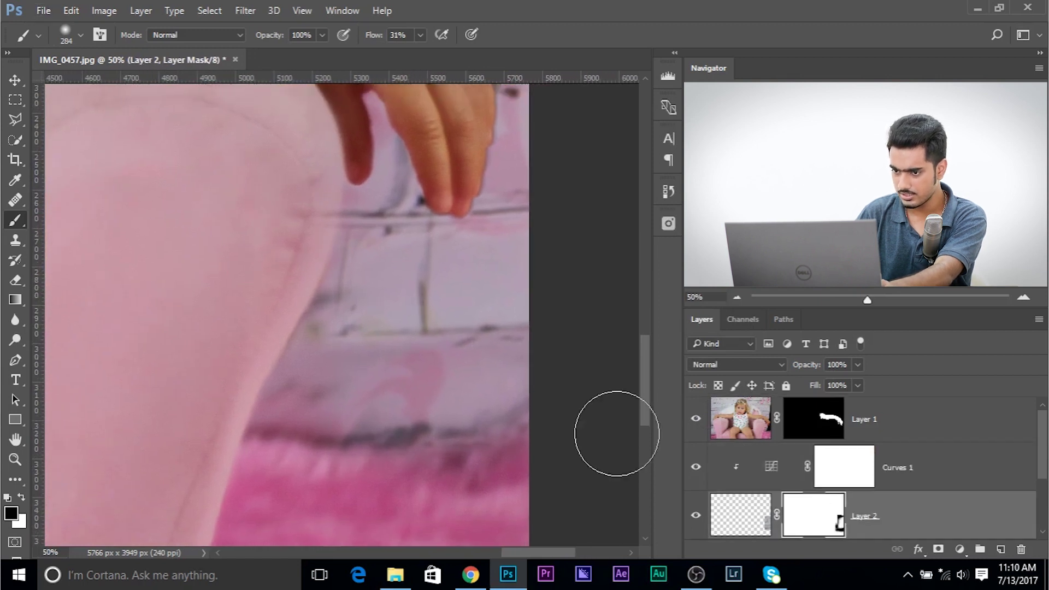
key("x")
right_click(234, 288, "alt")
key("x")
mouse_move(301, 235)
left_mouse_down()
mouse_move(306, 269)
mouse_move(287, 275)
mouse_move(302, 284)
mouse_move(298, 308)
left_mouse_up()
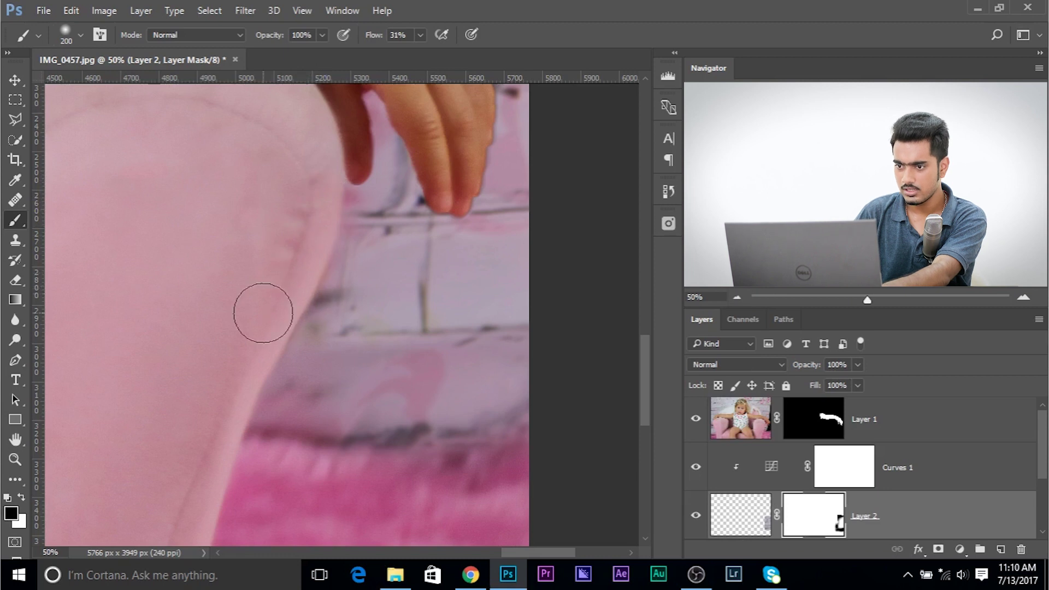
Paint black on Layer 1's mask with a 44 px brush to trim the dark fringe along the back of the hand
left_click_drag(393, 133, 333, 363)
left_click_drag(462, 354, 454, 354)
left_click(815, 418)
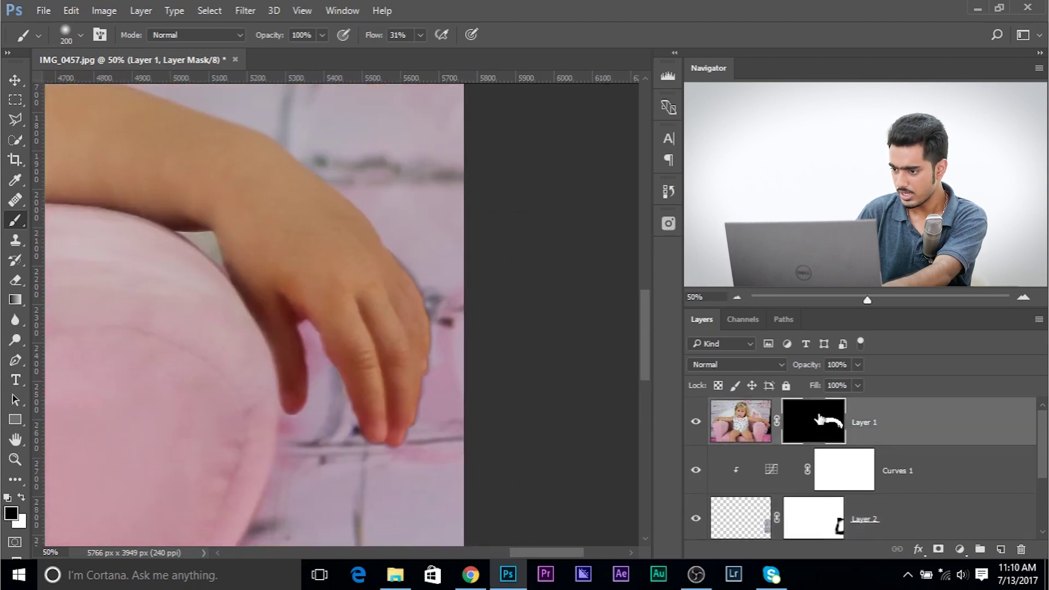
key("ctrl+plus")
key("ctrl+plus")
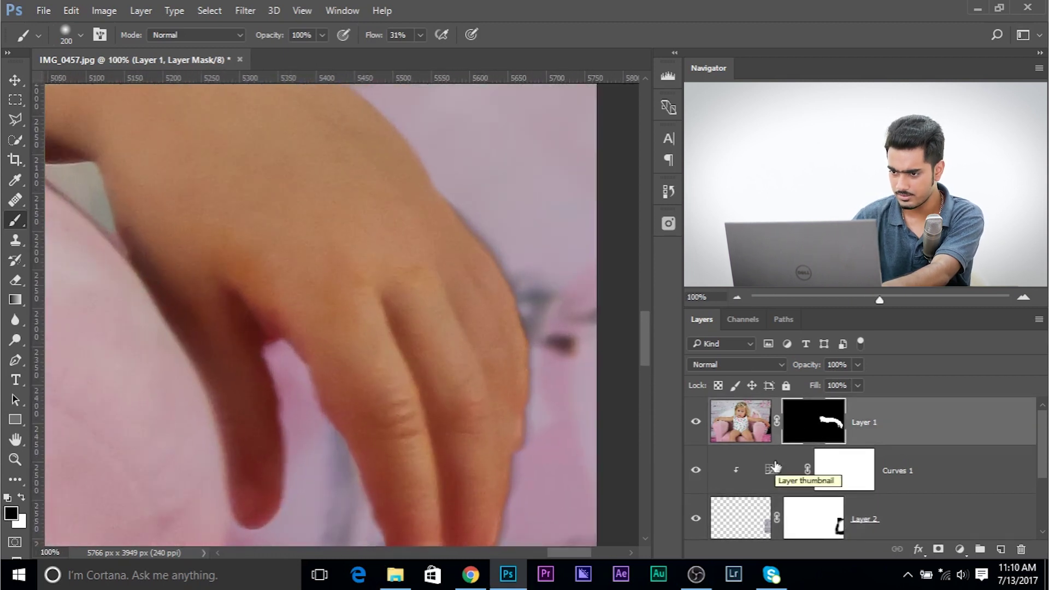
mouse_move(433, 314)
left_mouse_down()
mouse_move(311, 234)
mouse_move(346, 323)
left_mouse_up()
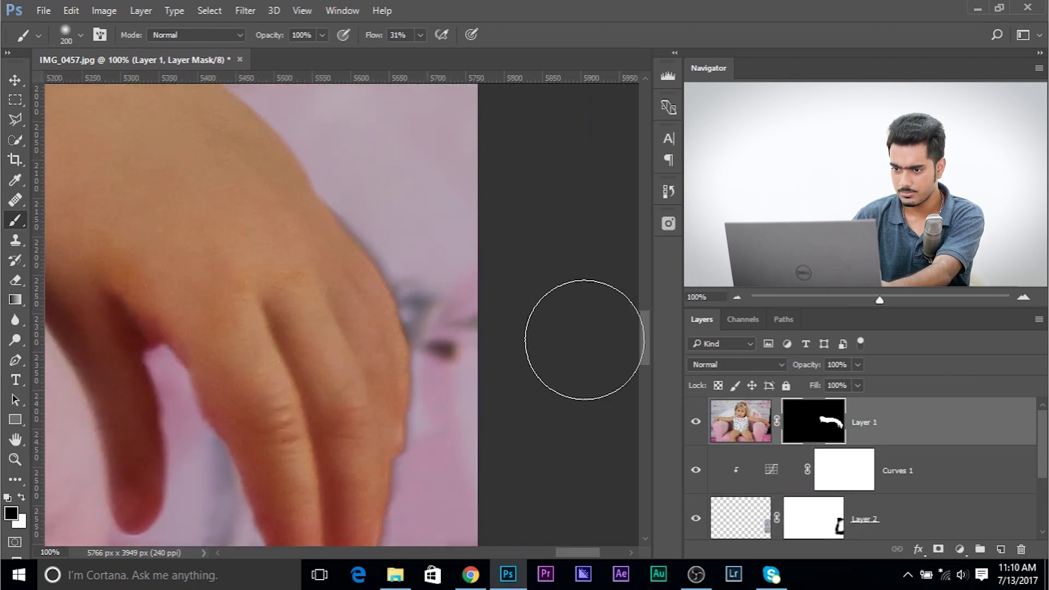
left_click_drag(146, 279, 87, 265)
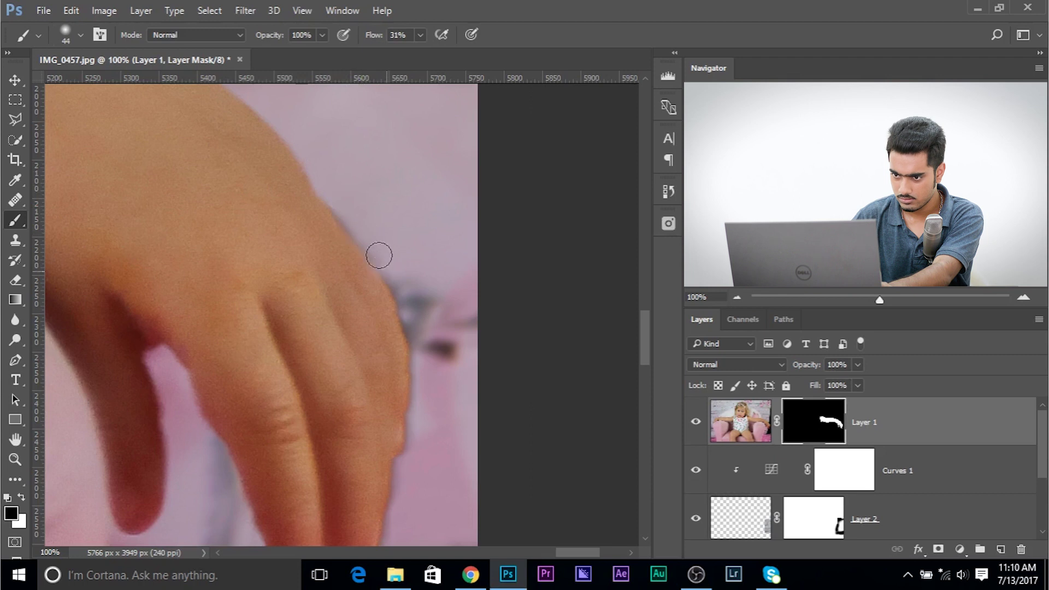
Mask out the fringe around the little finger and the fingertips on Layer 1
mouse_move(416, 406)
left_mouse_down()
mouse_move(417, 447)
mouse_move(399, 461)
mouse_move(443, 412)
mouse_move(455, 326)
left_mouse_up()
key("x")
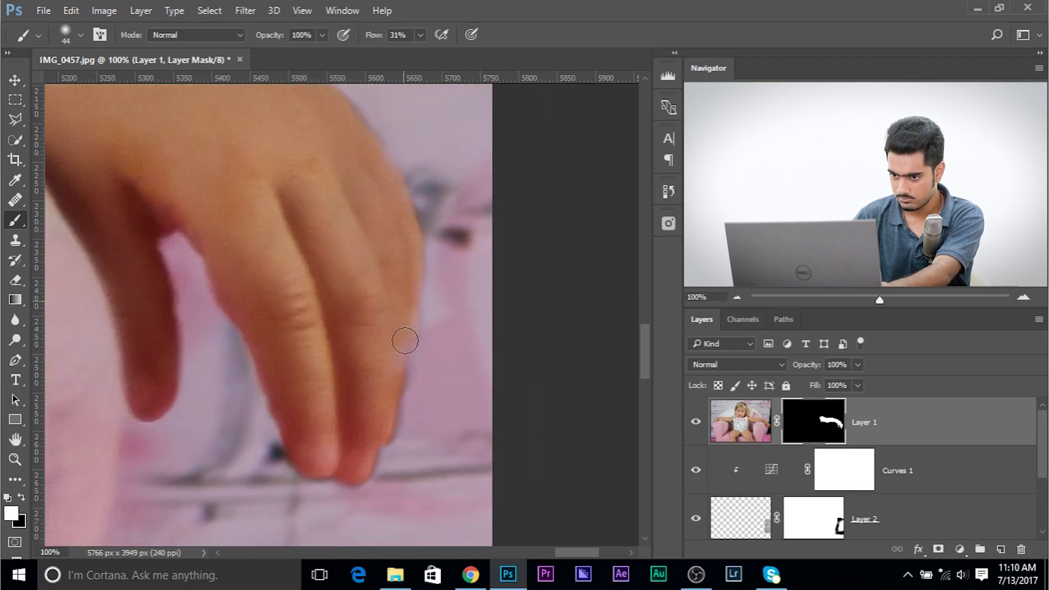
key("x")
left_click_drag(416, 368, 401, 452)
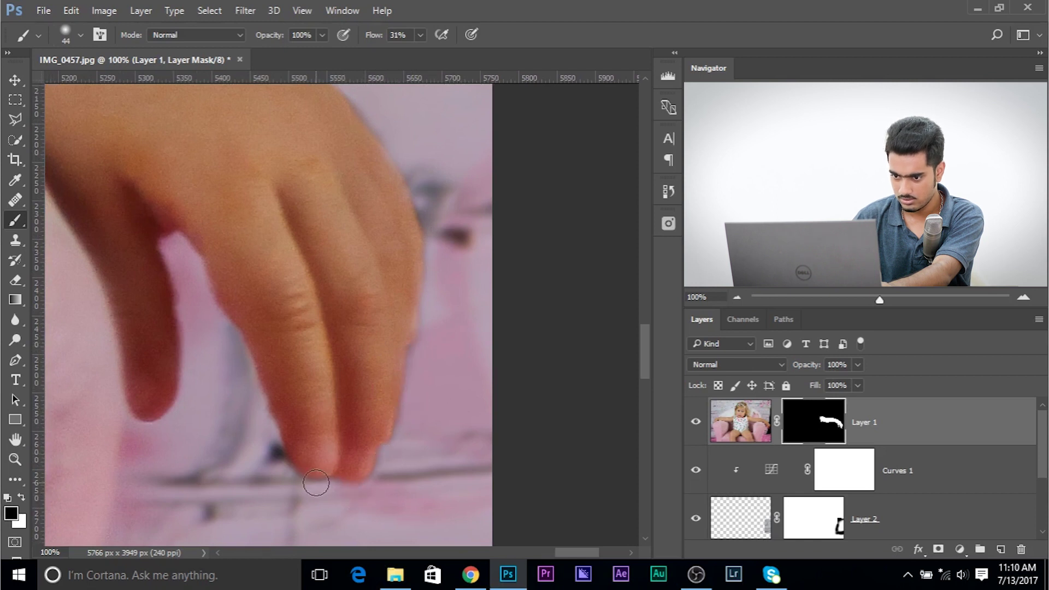
left_click_drag(316, 485, 291, 477)
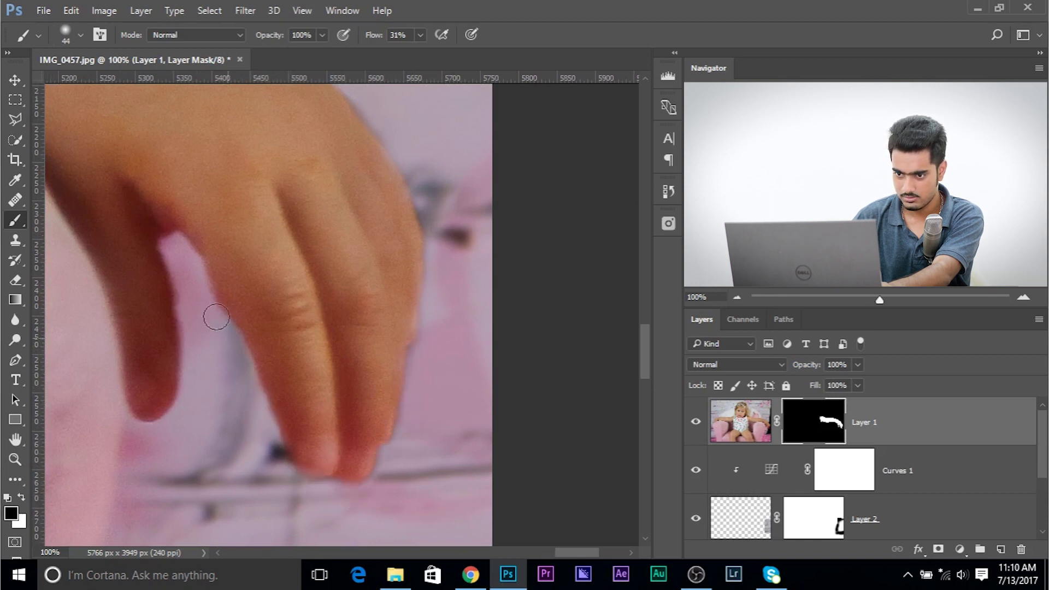
View the whole photo and compare before and after by isolating the original Layer 0 and restoring all layers
scroll(251, 412, "down", 4)
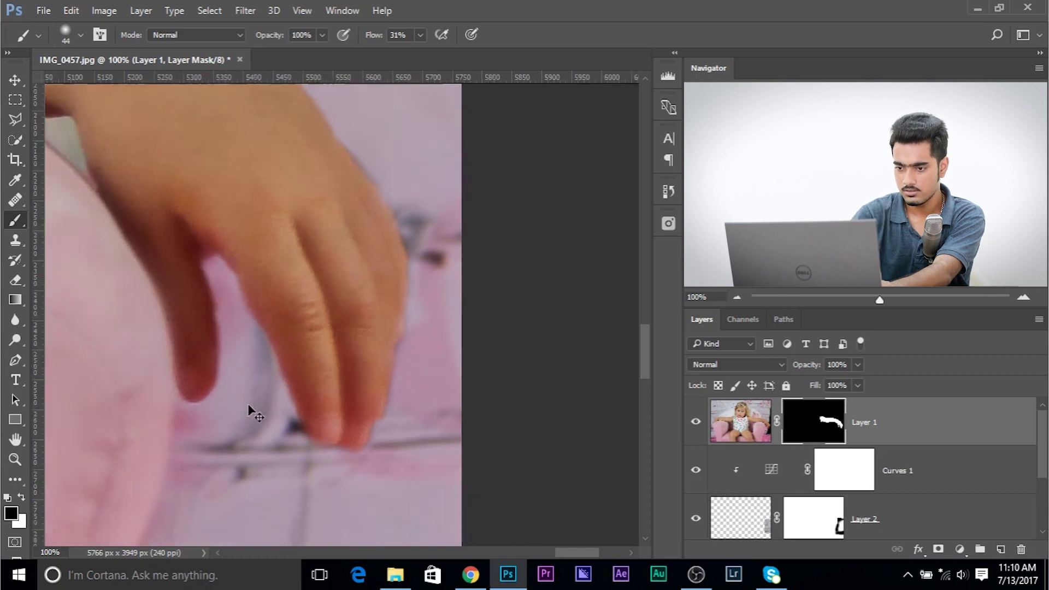
scroll(251, 413, "down", 3)
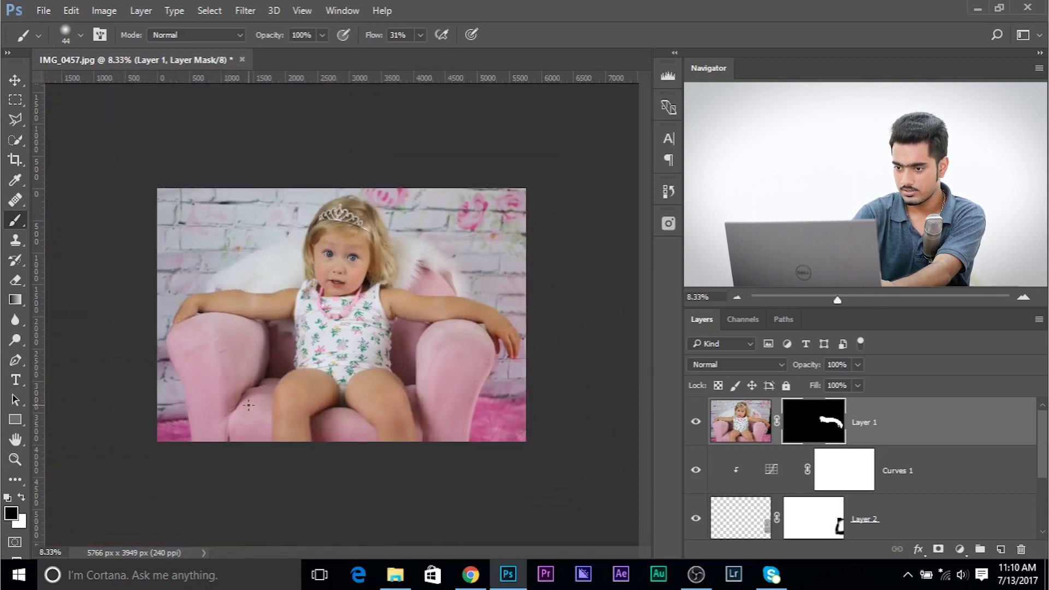
scroll(250, 412, "up", 1)
scroll(251, 412, "down", 1)
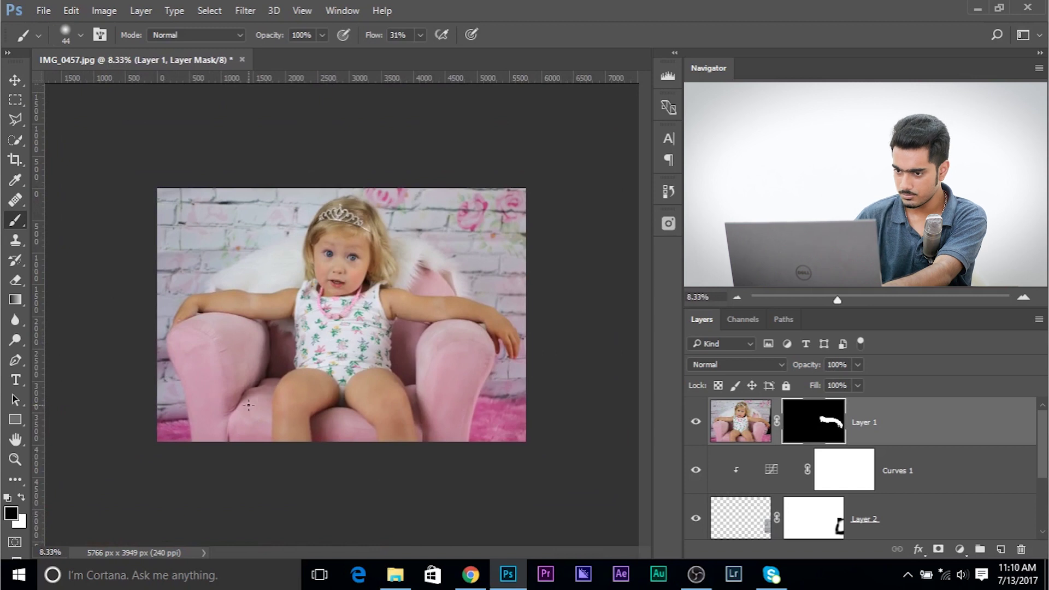
scroll(746, 506, "down", 2)
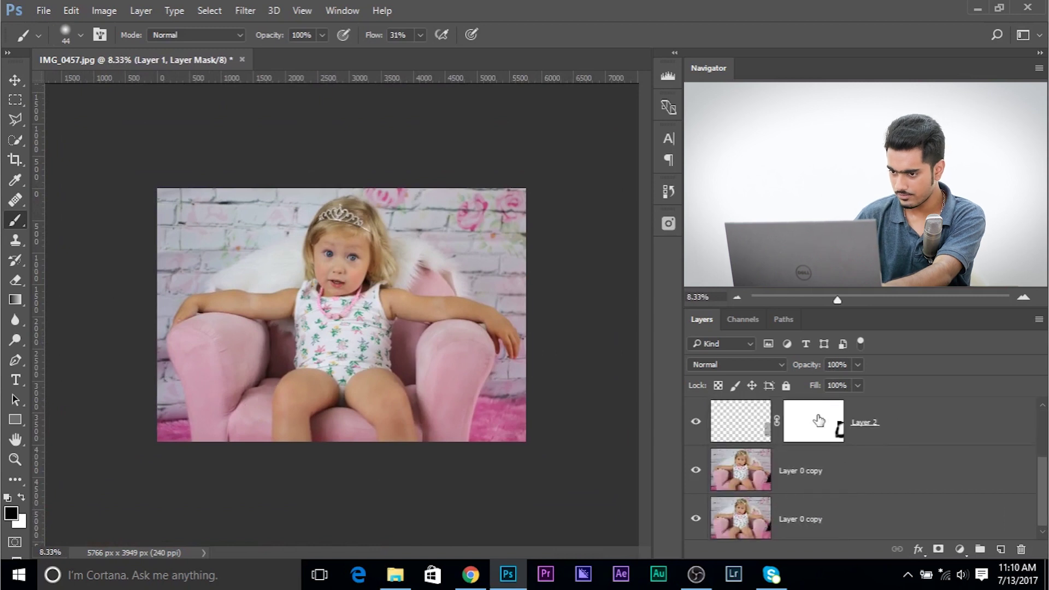
left_click(696, 519, "alt")
left_click(697, 520, "alt")
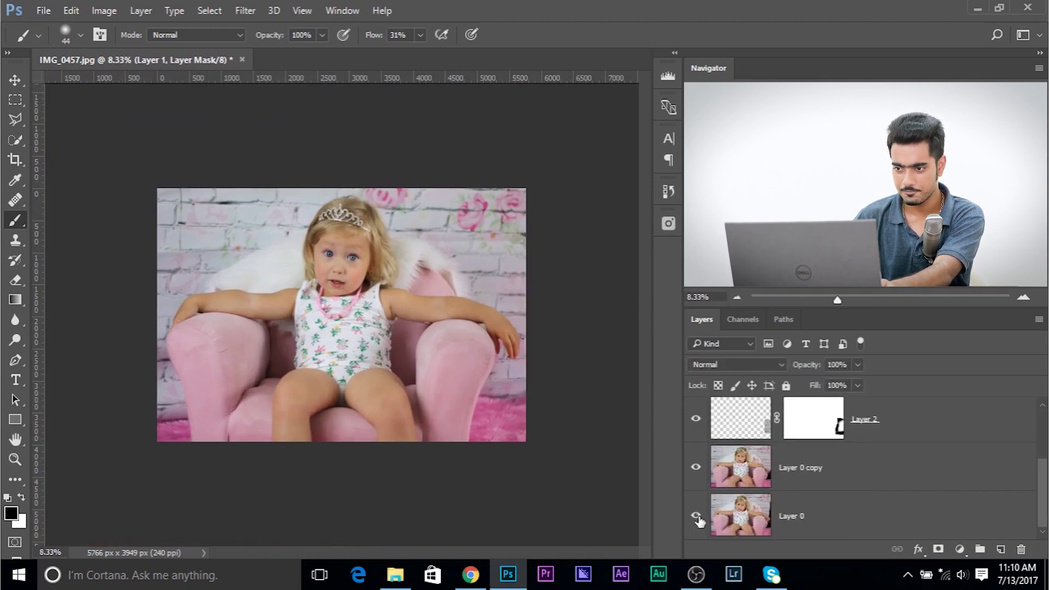